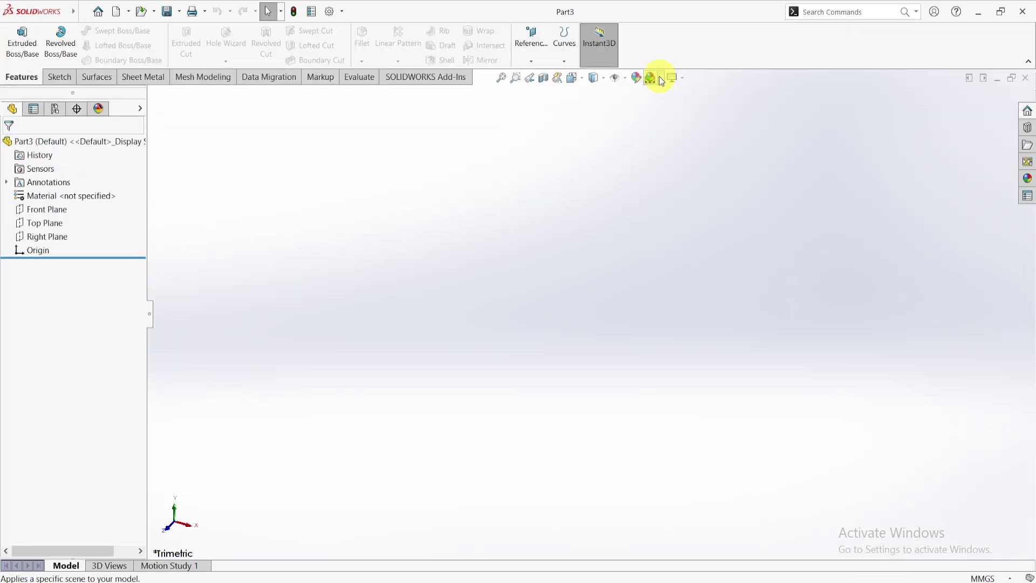
- Apply the Plain White scene as the modelling-area background
click(659, 76)
click(673, 109)
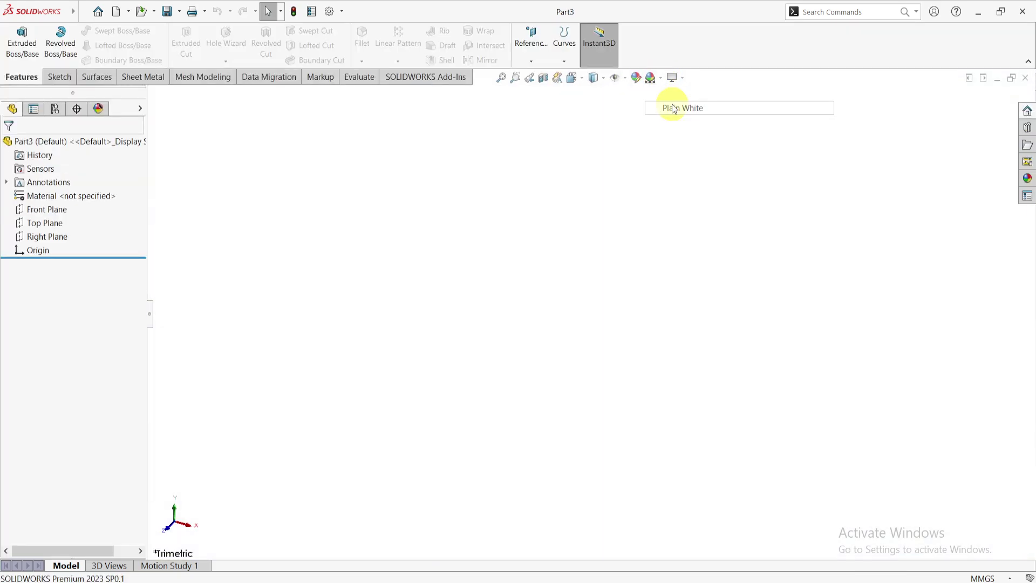
- Sketch on the Front Plane a horizontal construction line about 75 mm left from the origin
click(32, 211)
click(40, 189)
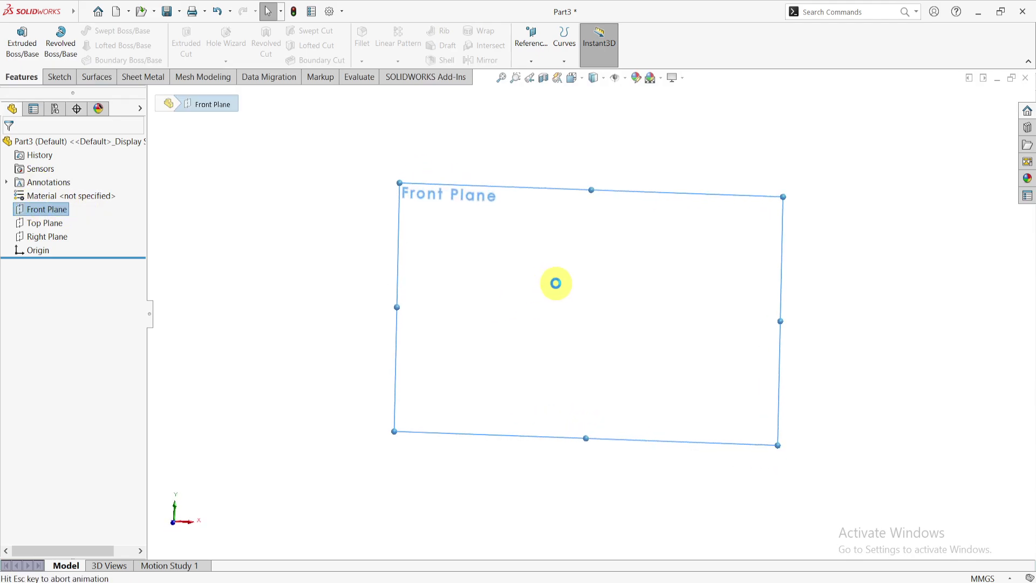
click(105, 36)
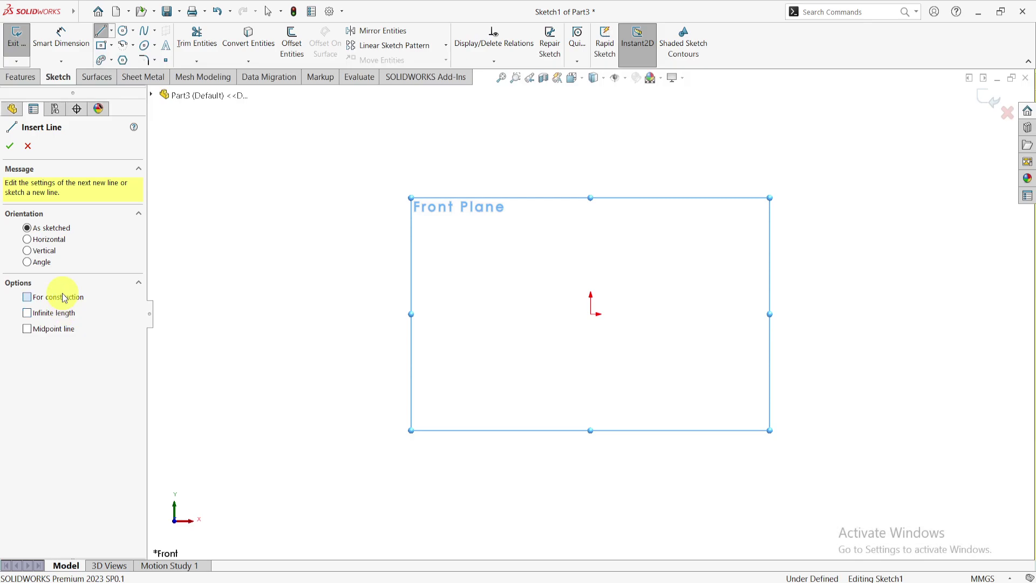
click(590, 314)
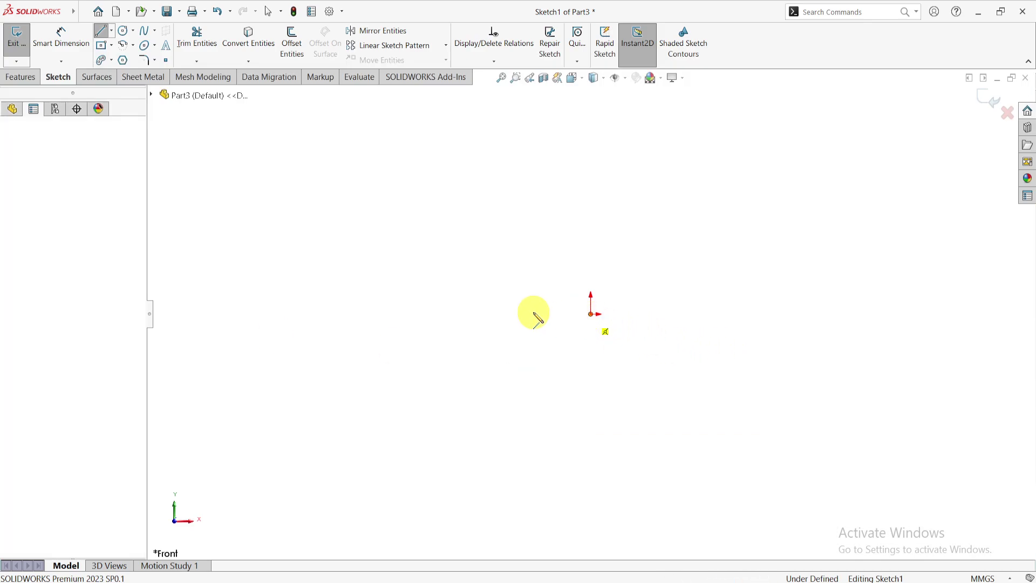
click(439, 314)
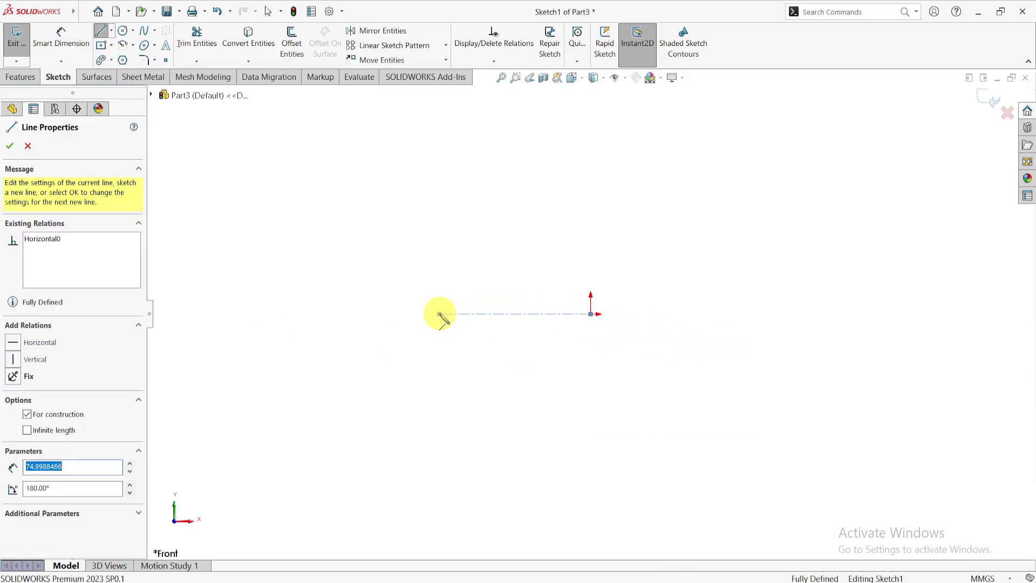
key(Escape)
key(alt+Tab)
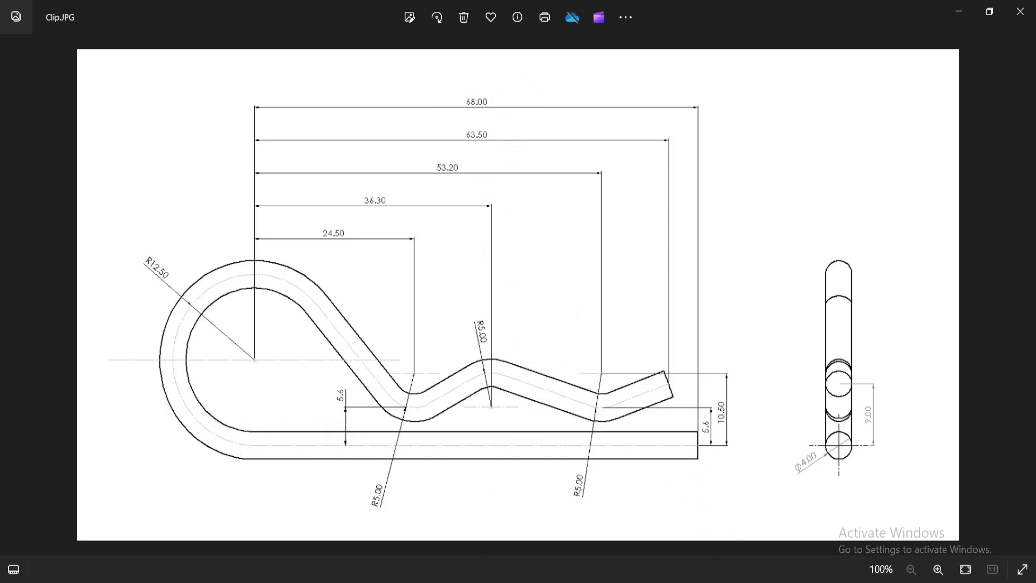
key(alt+Tab)
- Dimension the construction line to 68 mm and compare it with the reference drawing
key(d)
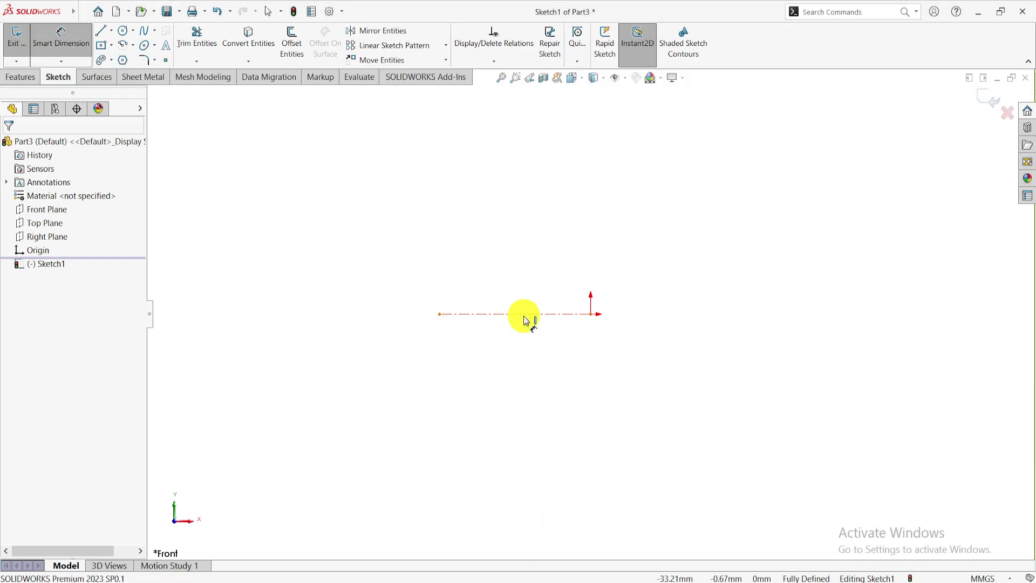
click(519, 380)
click(517, 384)
text(6)
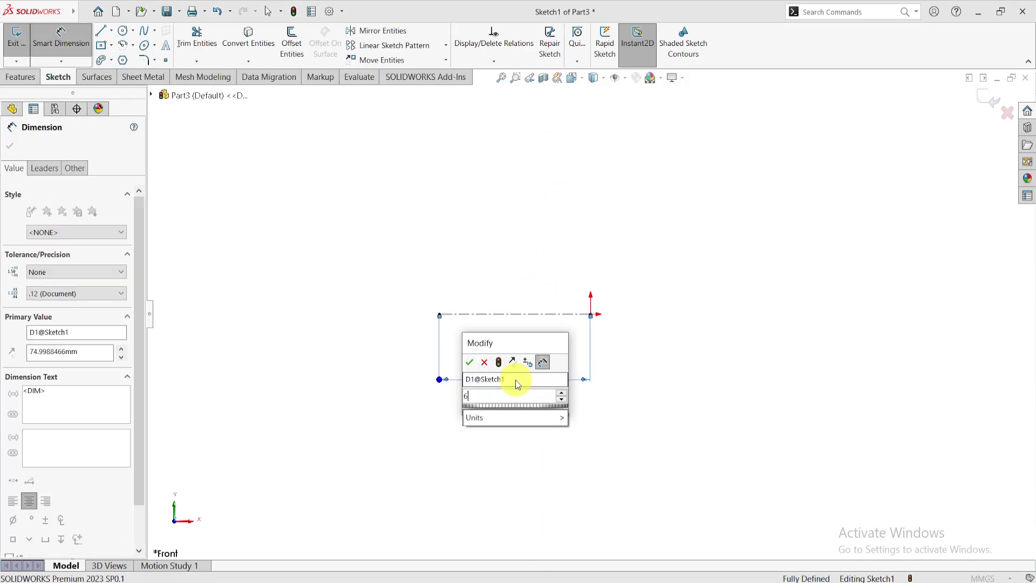
text(8)
click(469, 362)
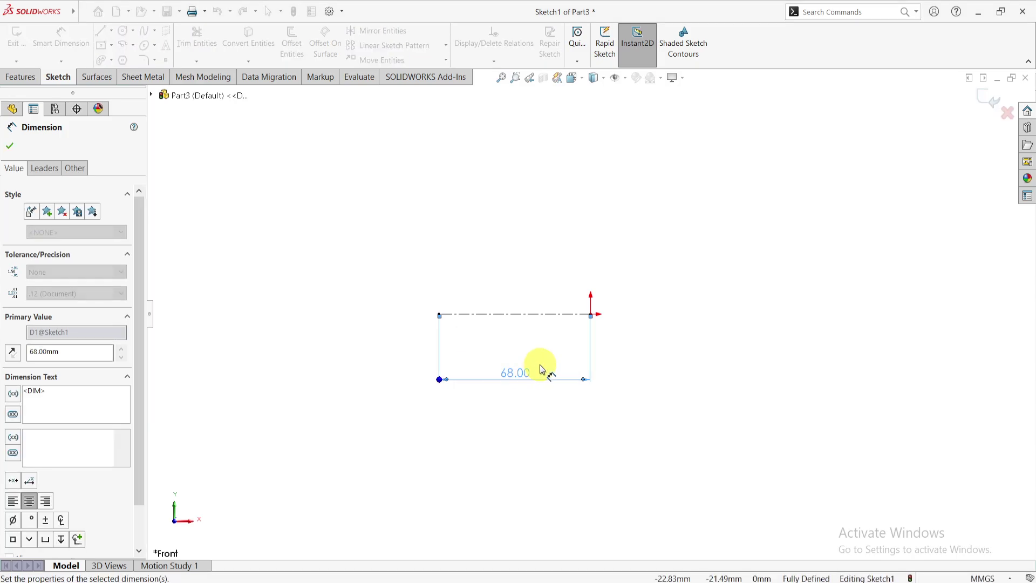
key(Escape)
click(455, 572)
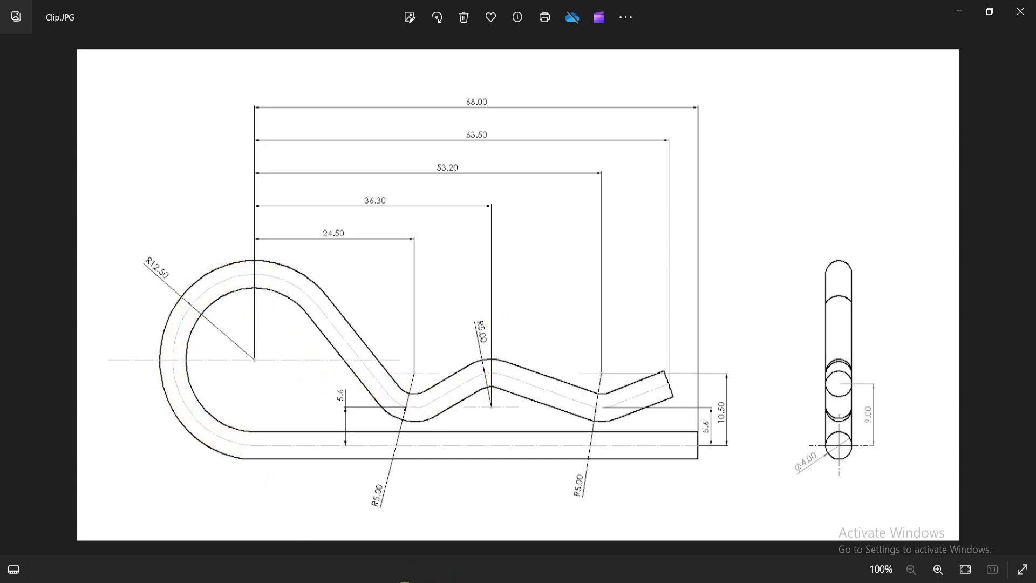
click(406, 574)
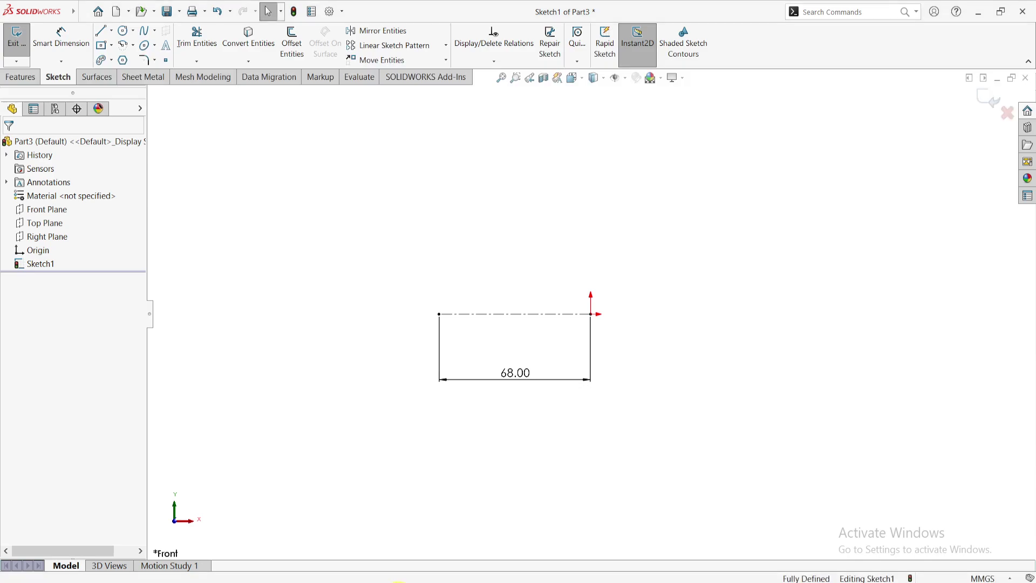
- Draw a circle above the left end of the 68 mm construction line
click(119, 41)
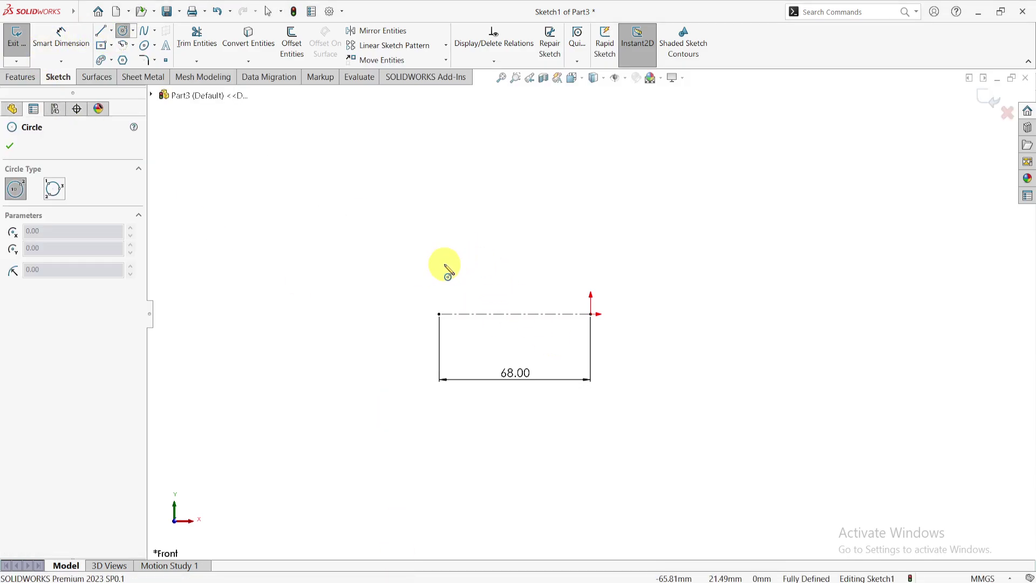
click(440, 259)
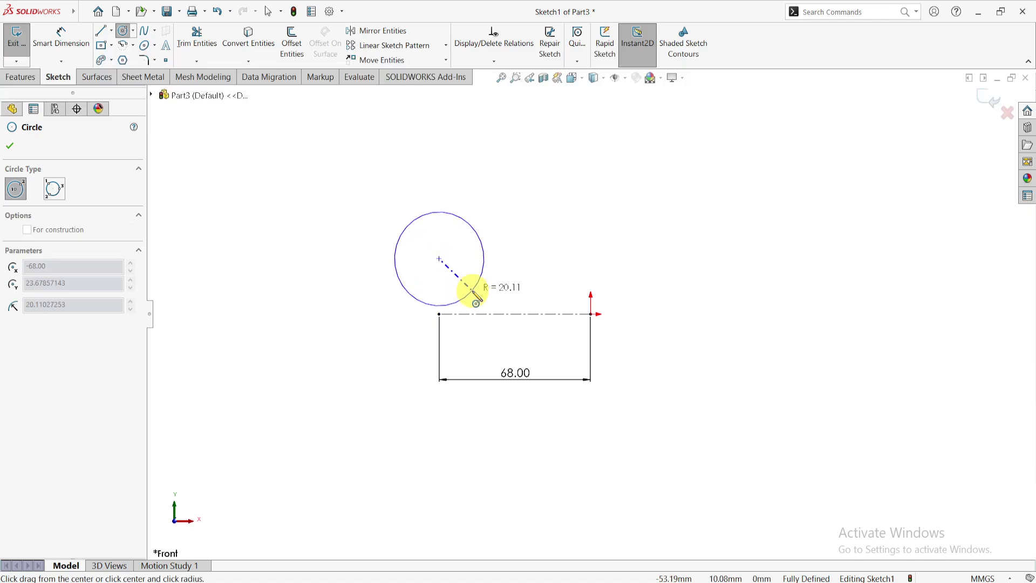
click(475, 294)
key(Escape)
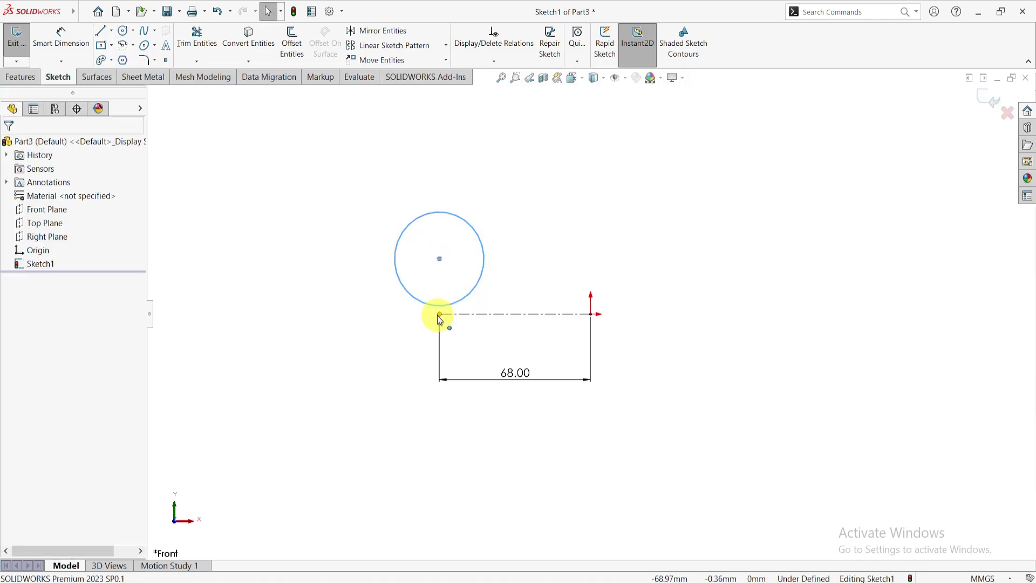
- Make the circle pass through the line's left endpoint, with its centre vertically above it
ctrl+click(439, 314)
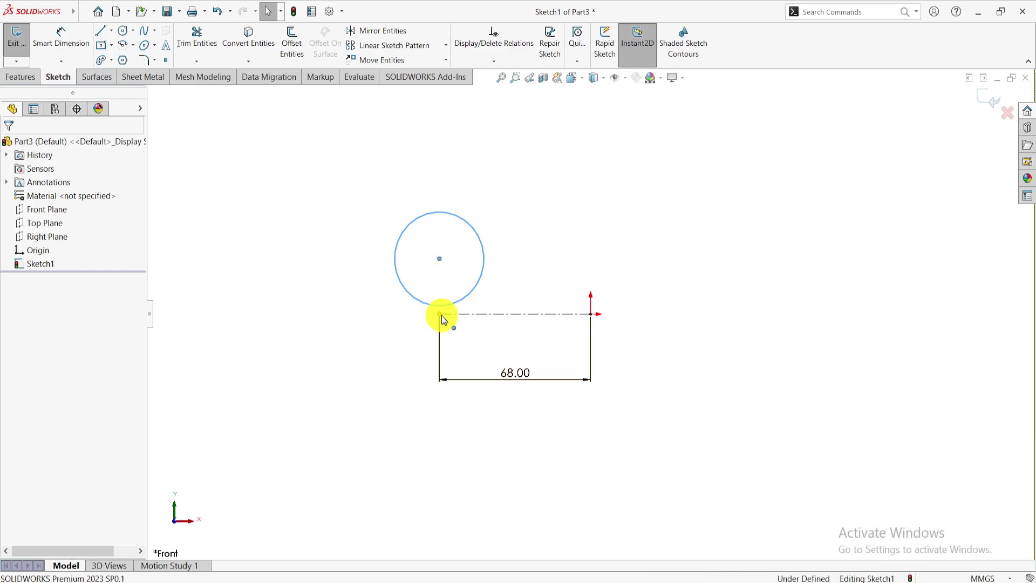
click(491, 271)
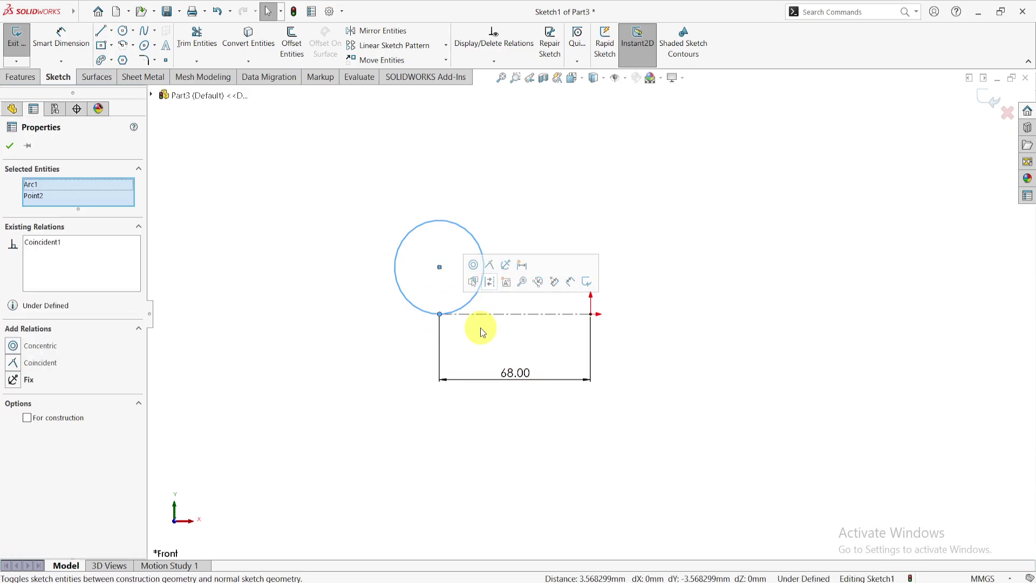
click(451, 293)
click(441, 267)
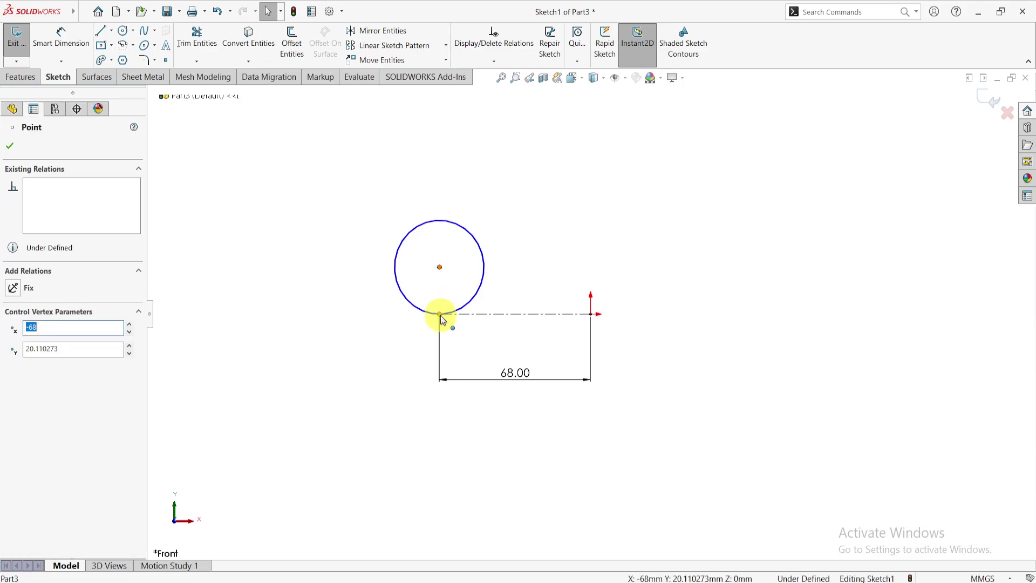
ctrl+click(440, 315)
click(495, 264)
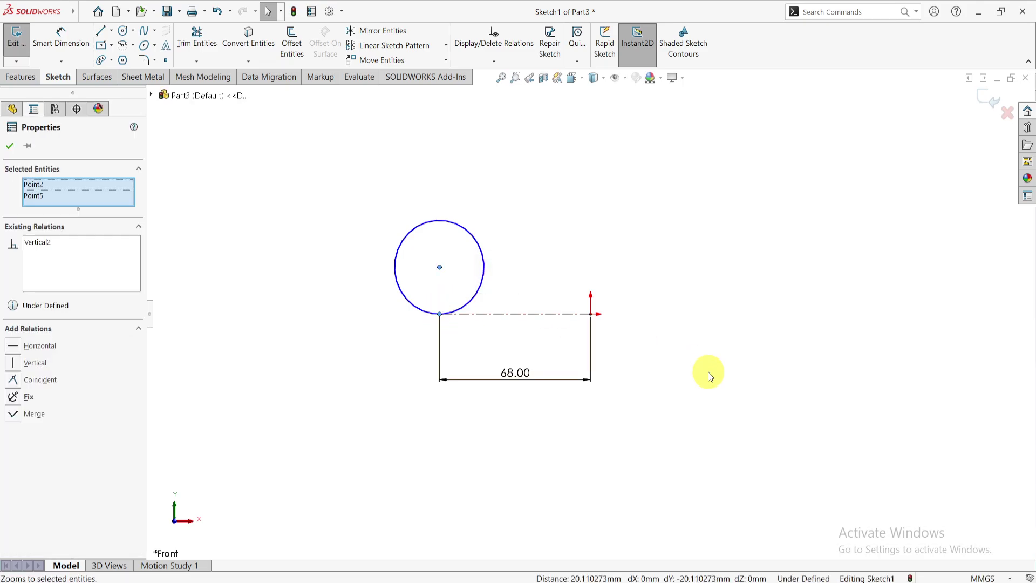
click(710, 376)
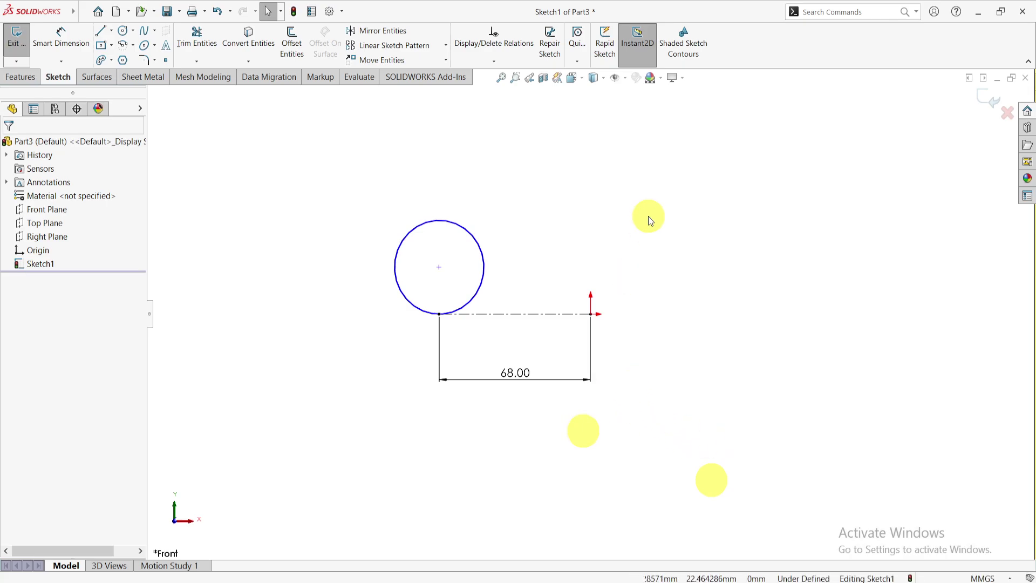
- Dimension the circle's diameter to 25 mm, then check the reference drawing
right_drag(650, 220, 675, 145)
click(403, 240)
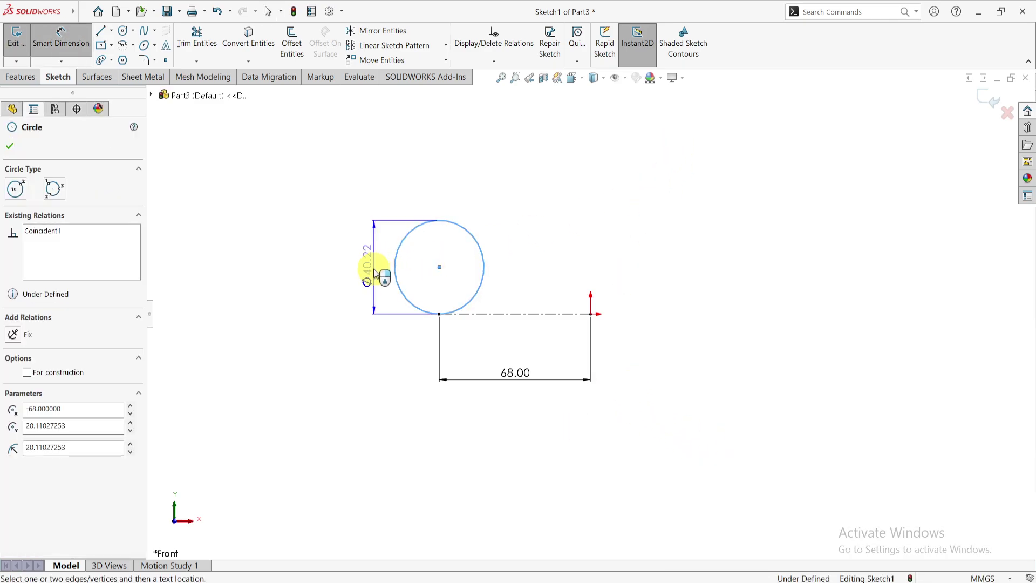
click(367, 273)
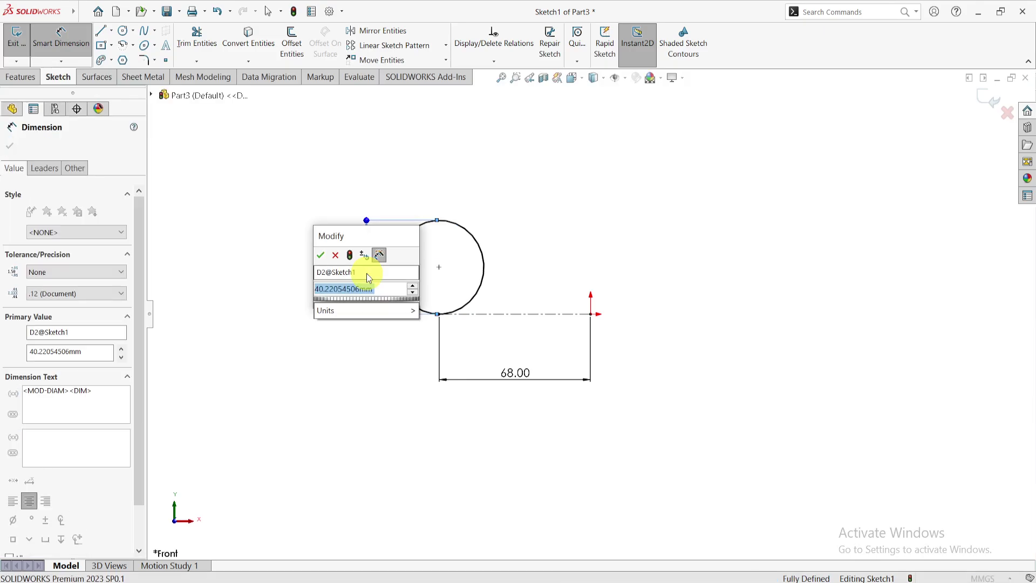
text(25)
click(322, 255)
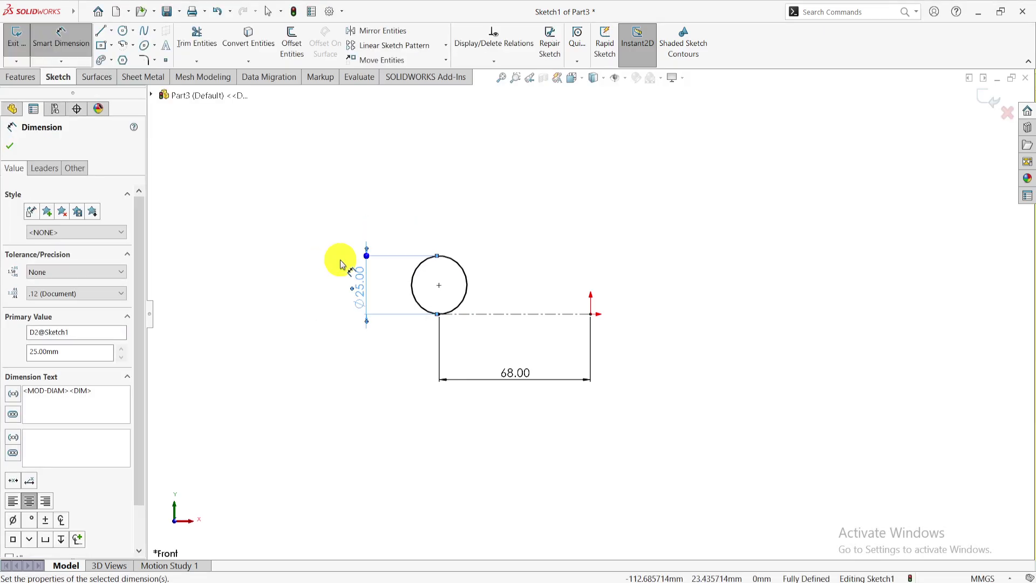
key(Escape)
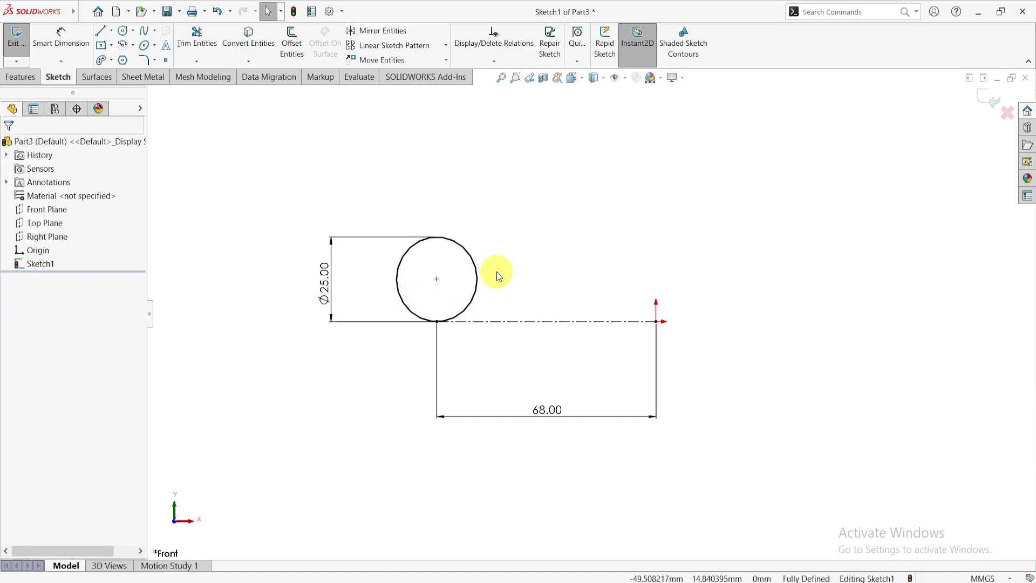
click(478, 271)
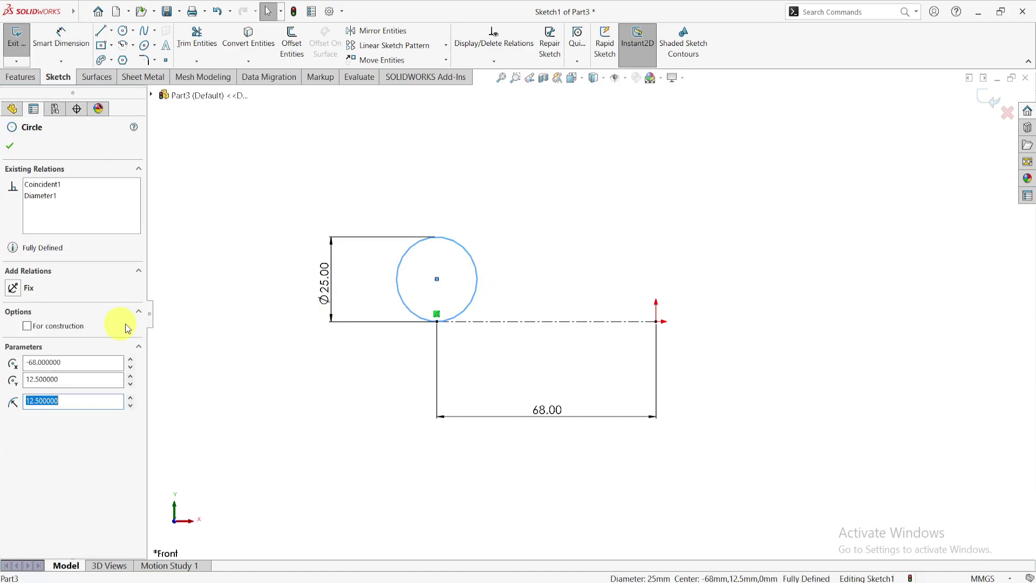
key(Escape)
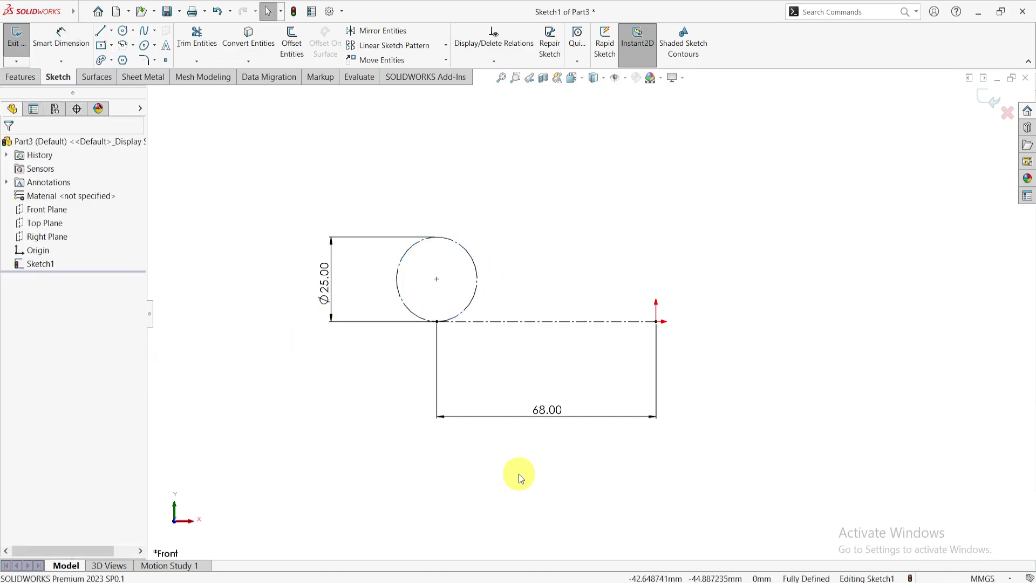
key(alt+Tab)
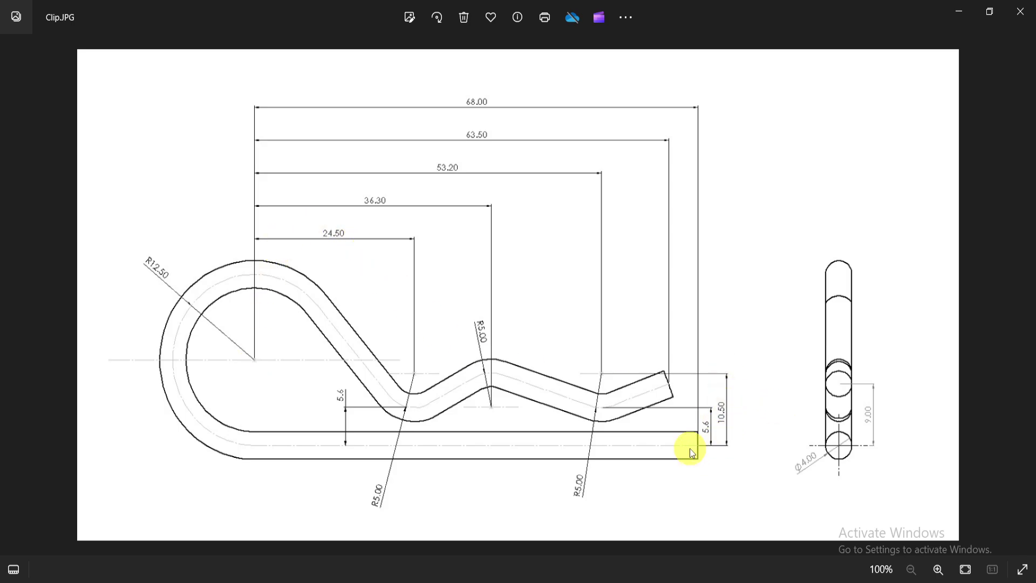
- Draw a short horizontal construction line to the right of the large circle
key(alt+Tab)
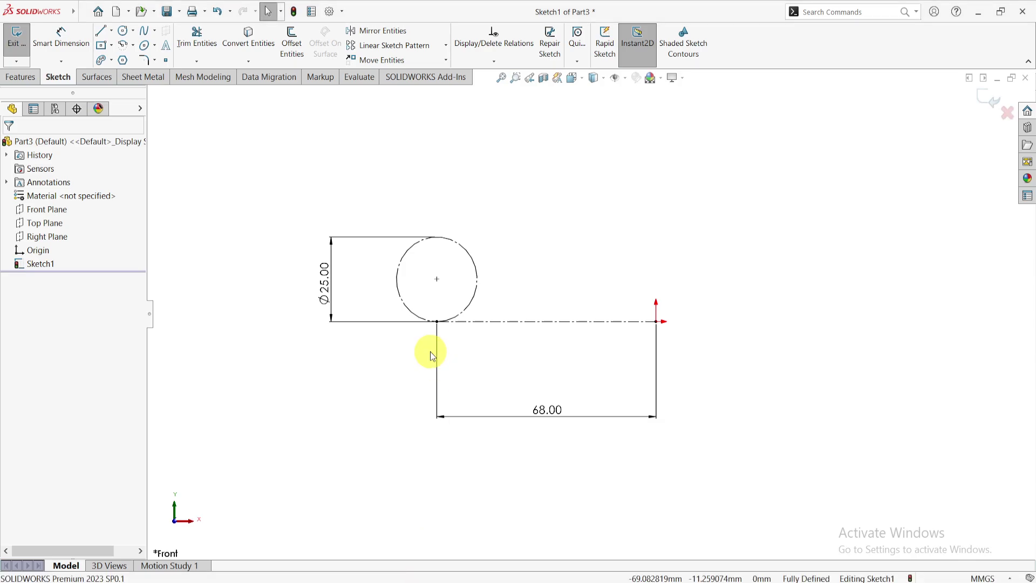
click(100, 30)
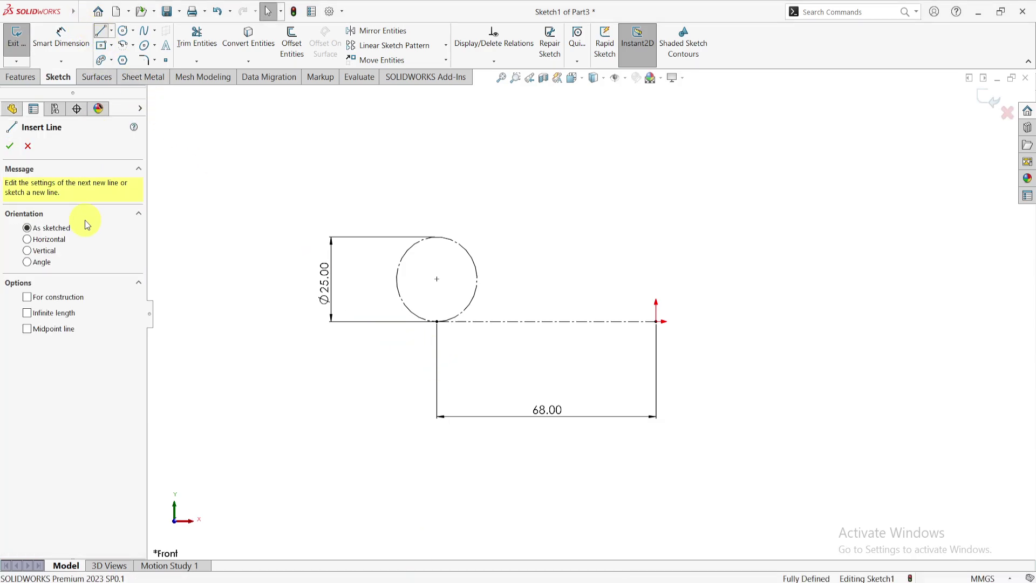
click(46, 298)
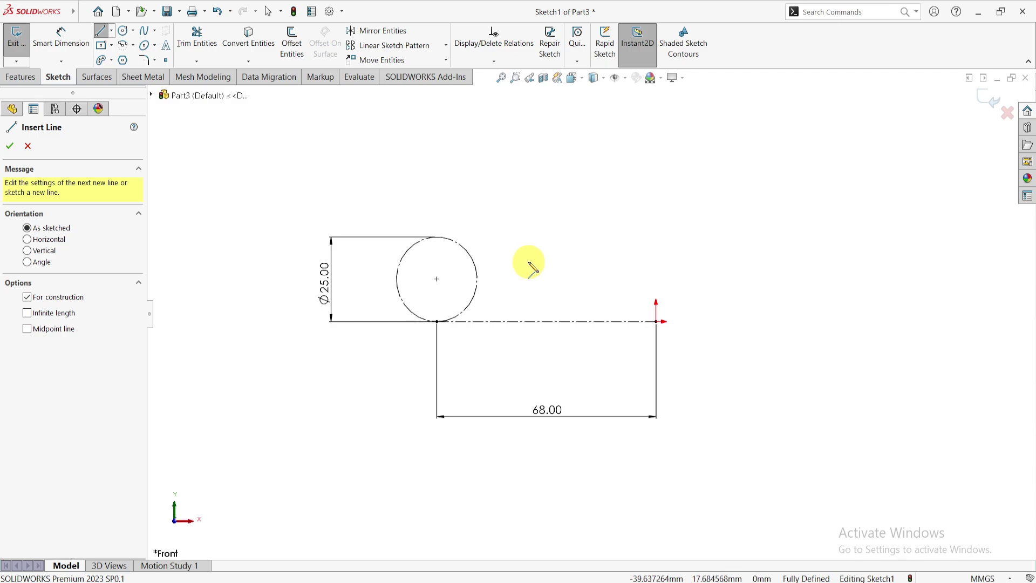
click(522, 262)
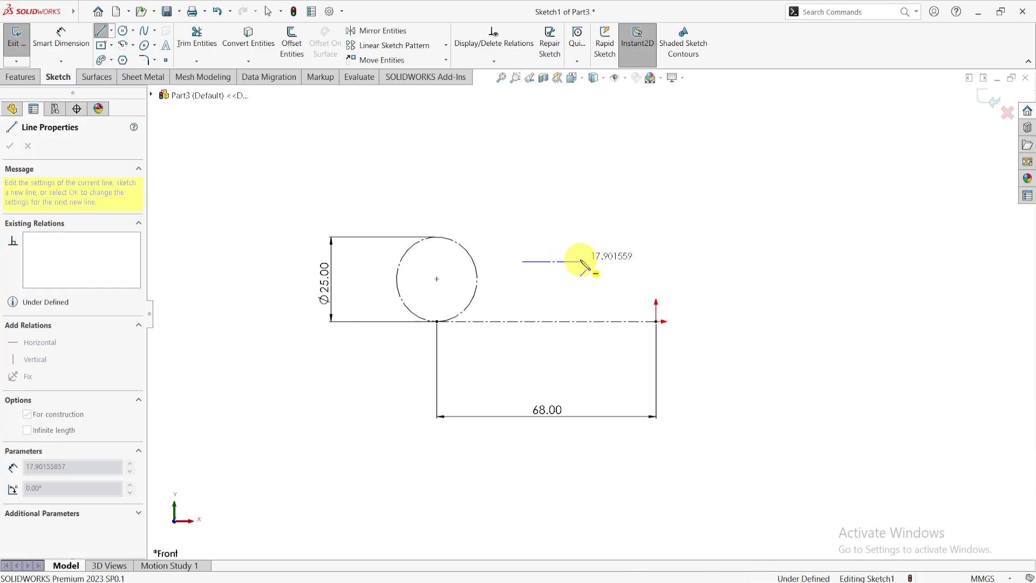
click(581, 263)
key(Escape)
- Dimension the short line 24.5 mm from the circle centre and 10.5 mm above the centerline
right_drag(631, 294, 671, 203)
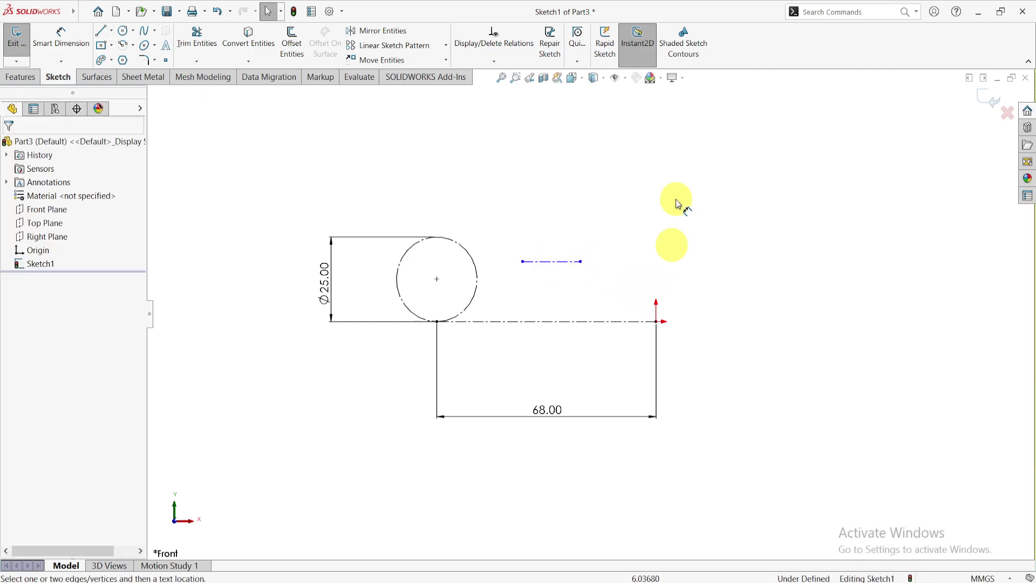
click(555, 265)
click(437, 280)
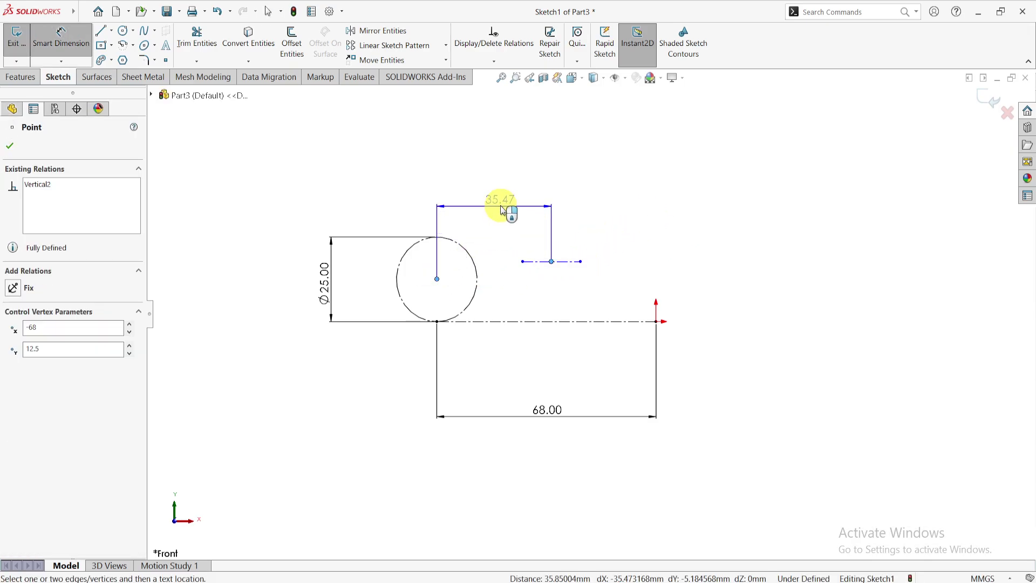
click(497, 186)
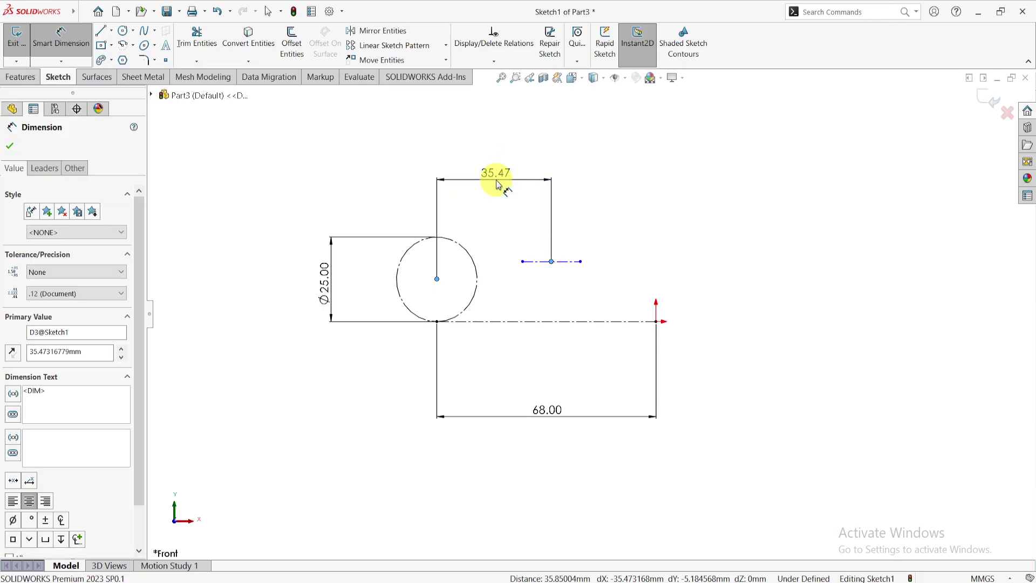
text(24.5)
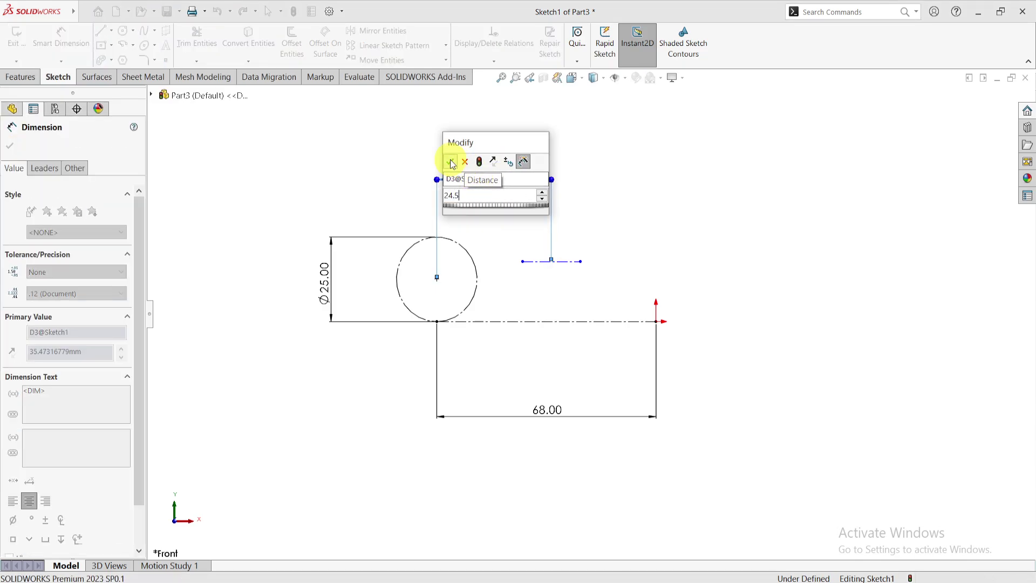
click(450, 161)
scroll(534, 268, down, 3)
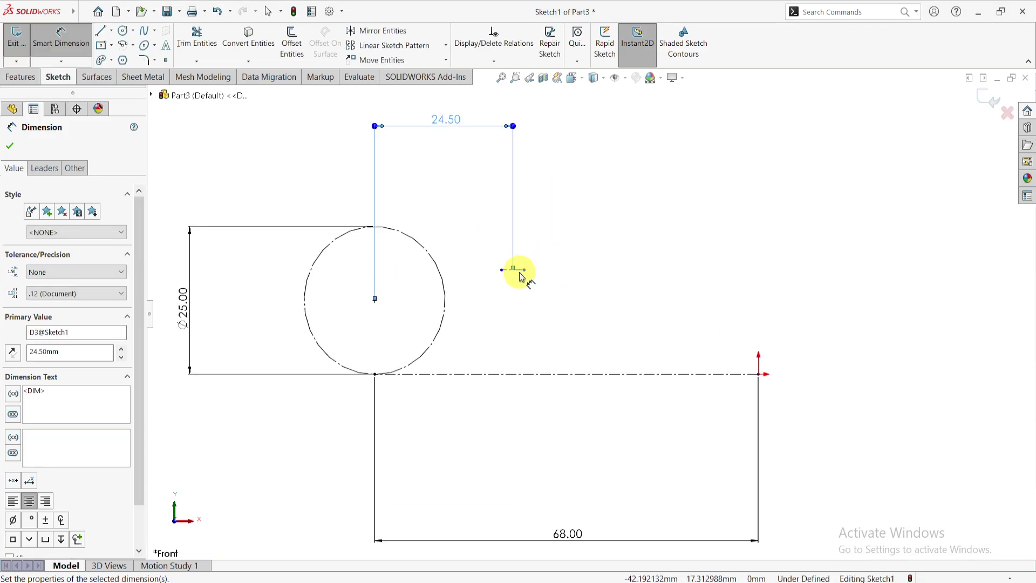
click(516, 270)
click(550, 375)
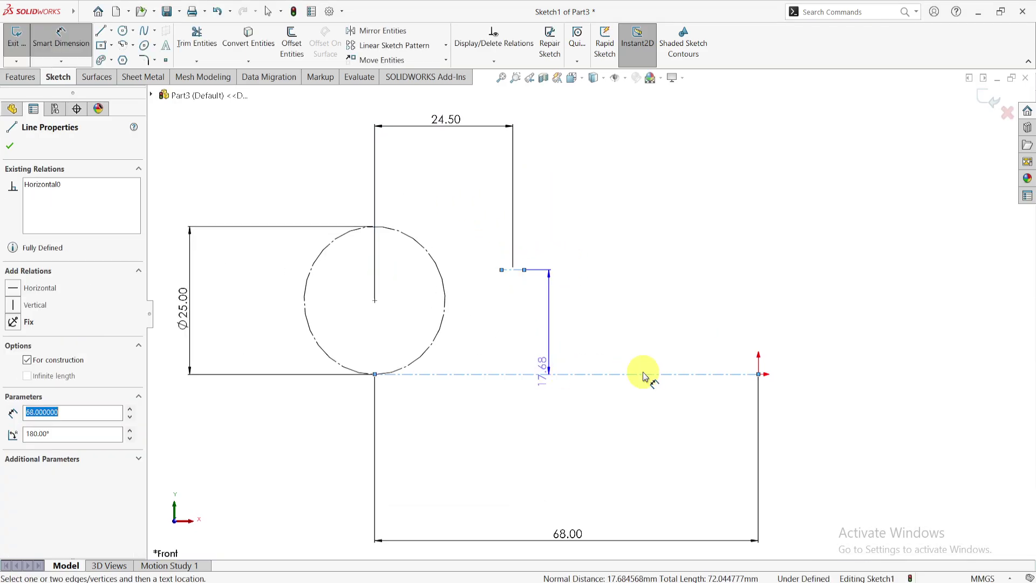
click(911, 324)
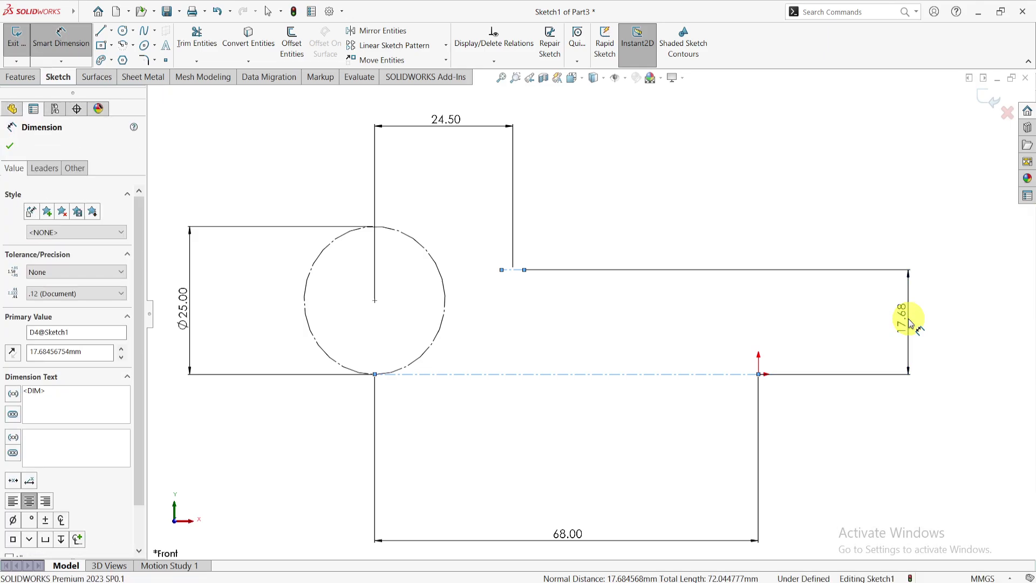
text(10.5)
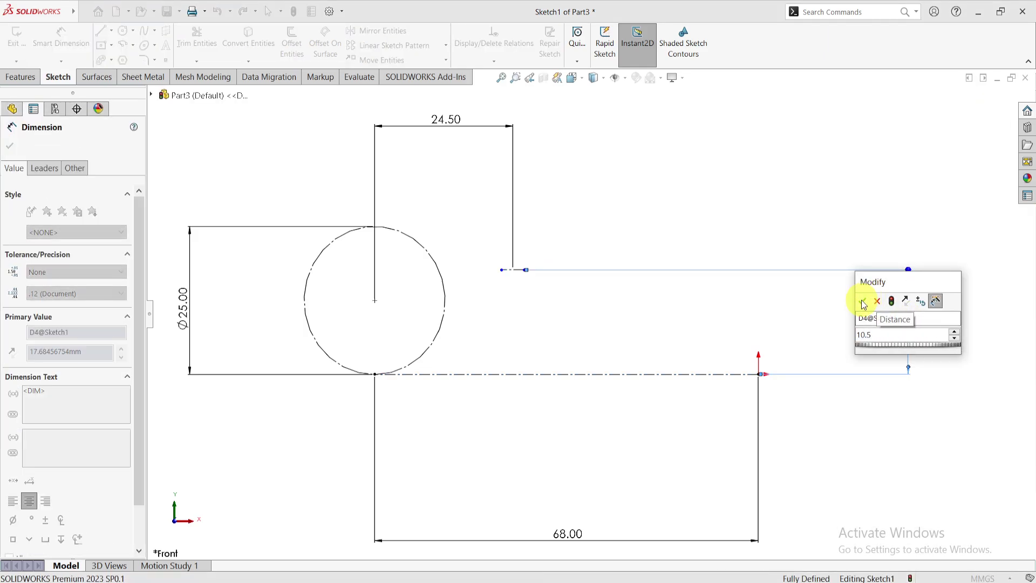
click(862, 301)
- Draw a small circle centred on the short line's endpoint and compare with the reference drawing
click(569, 251)
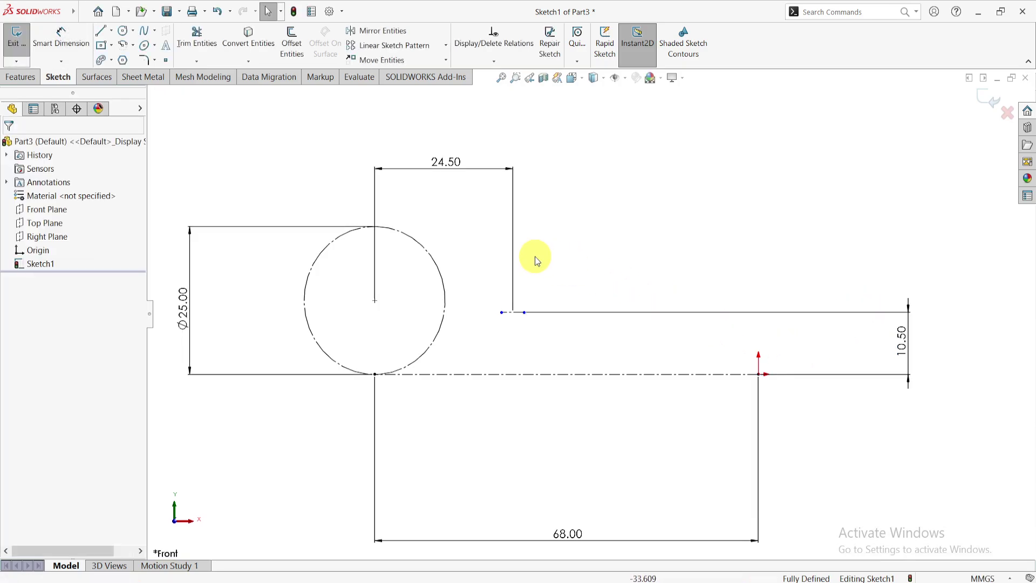
click(132, 34)
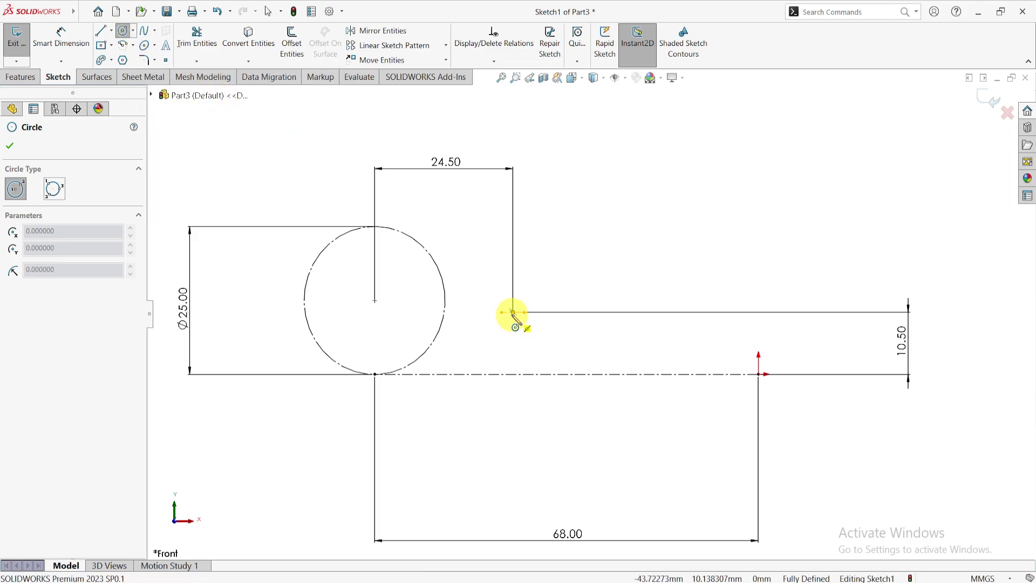
drag(512, 312, 533, 336)
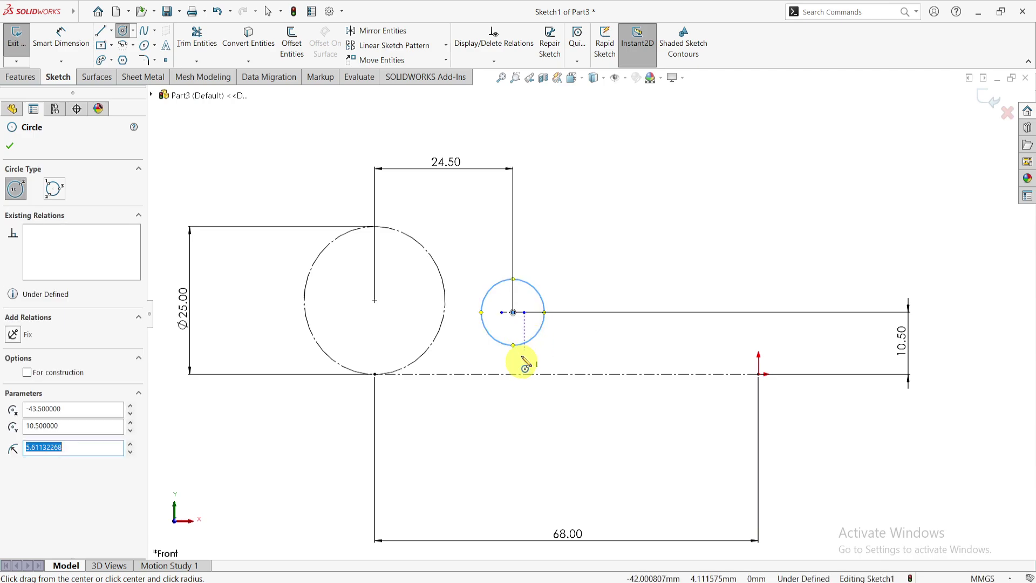
key(Escape)
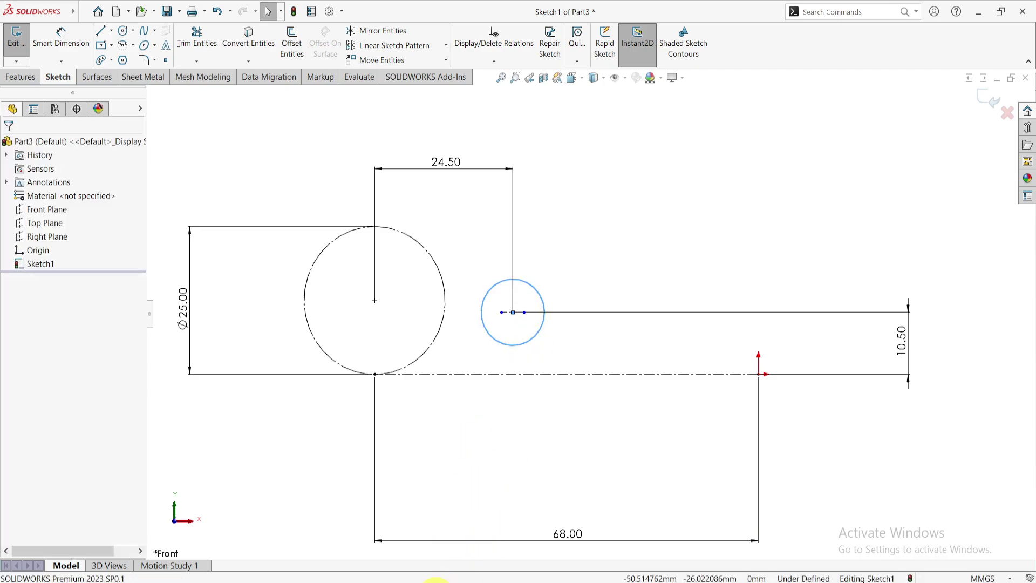
click(436, 581)
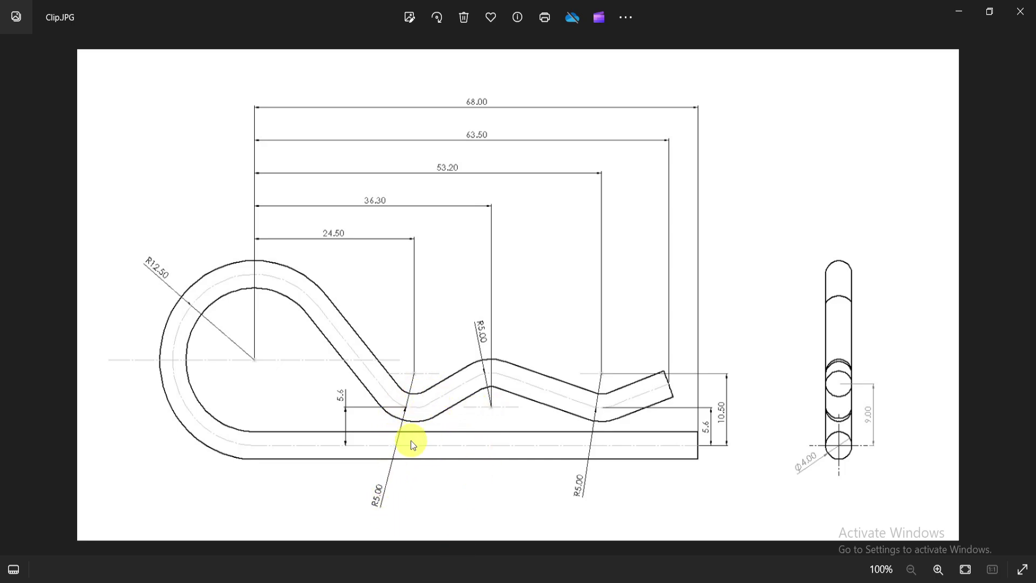
click(423, 575)
- Set the small circle's diameter dimension to 10 mm
key(d)
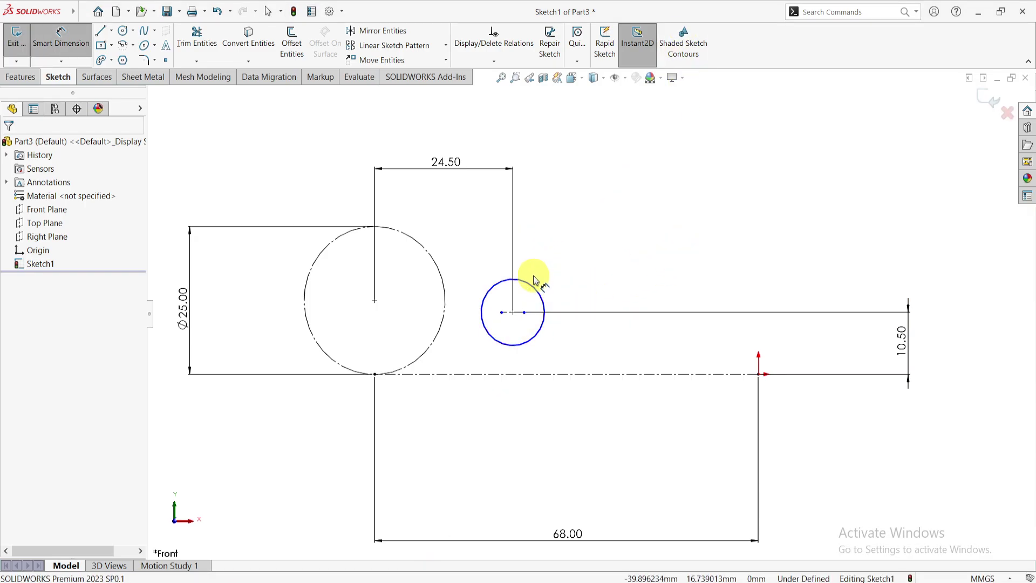
click(538, 295)
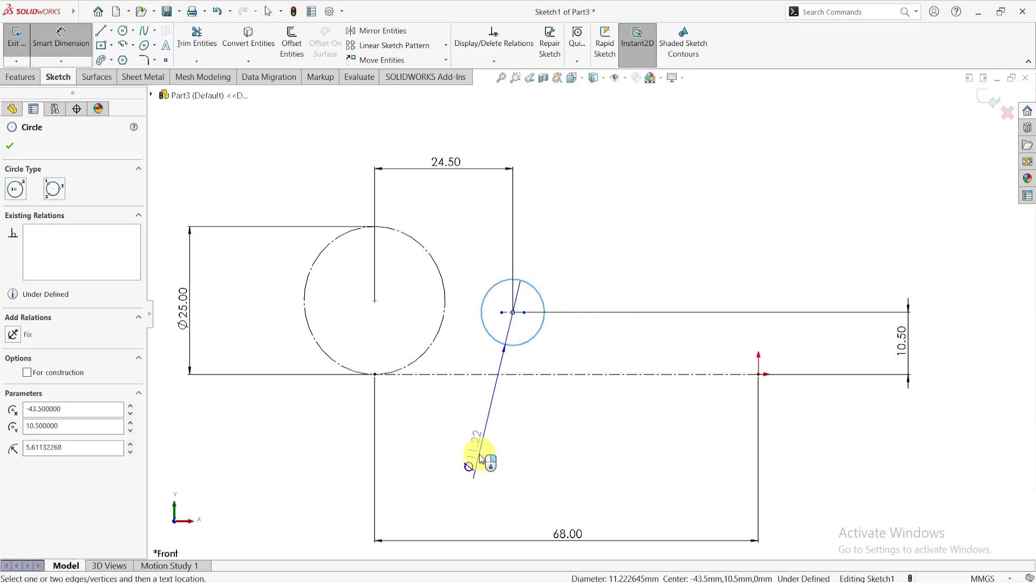
click(461, 452)
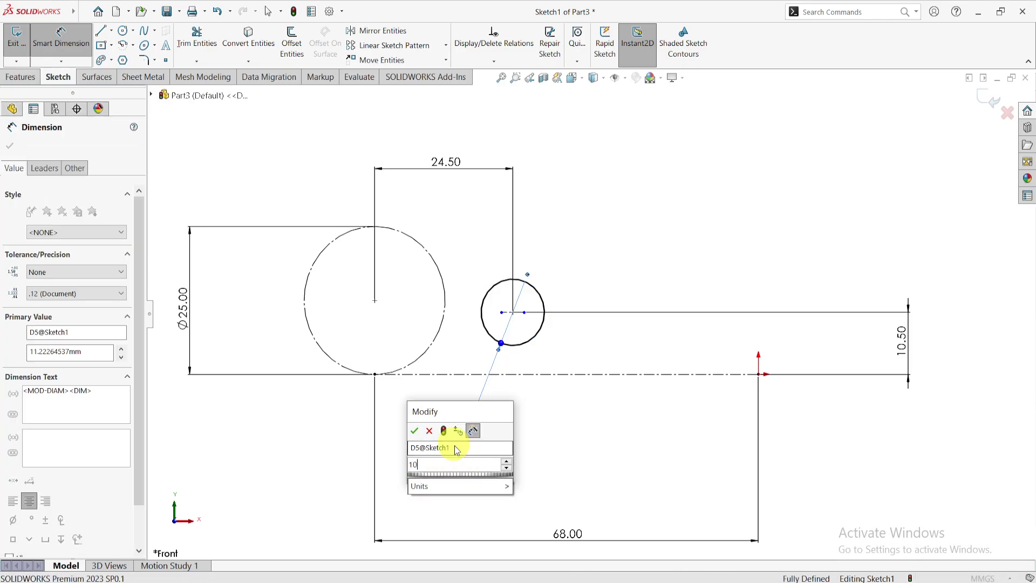
click(415, 430)
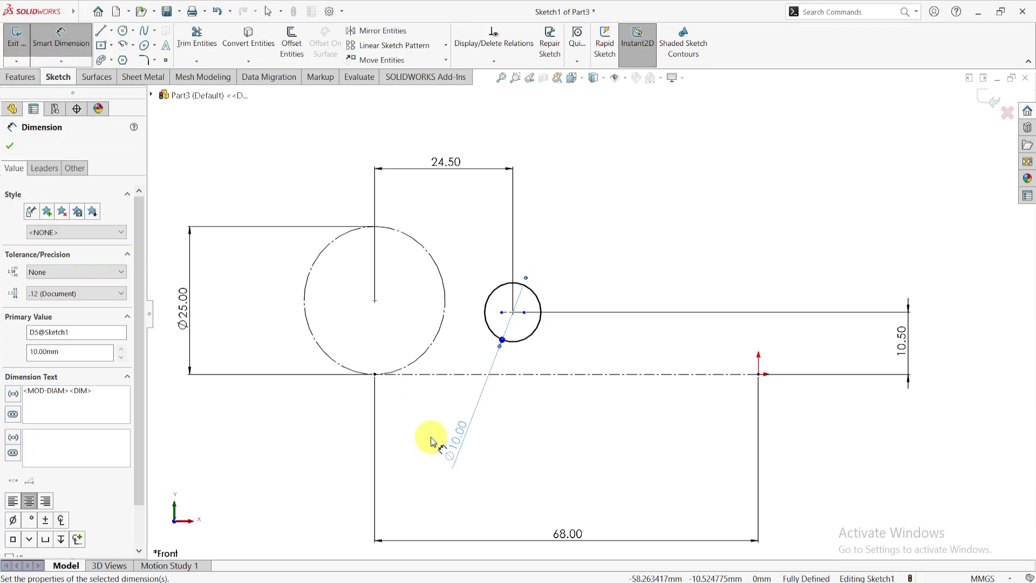
key(Escape)
click(502, 289)
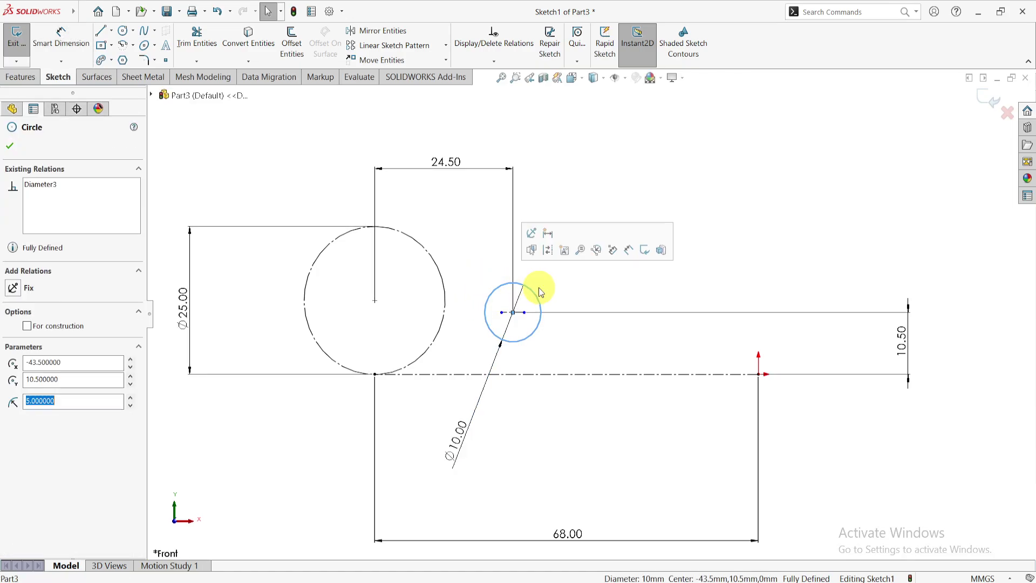
key(Escape)
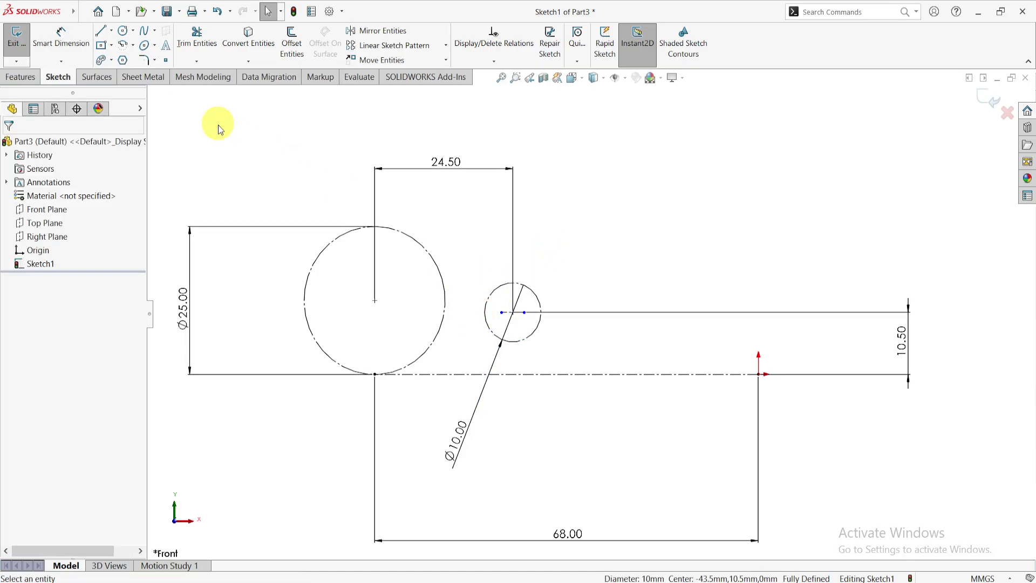
- Draw a construction line from the large circle's upper right toward the small circle
click(103, 30)
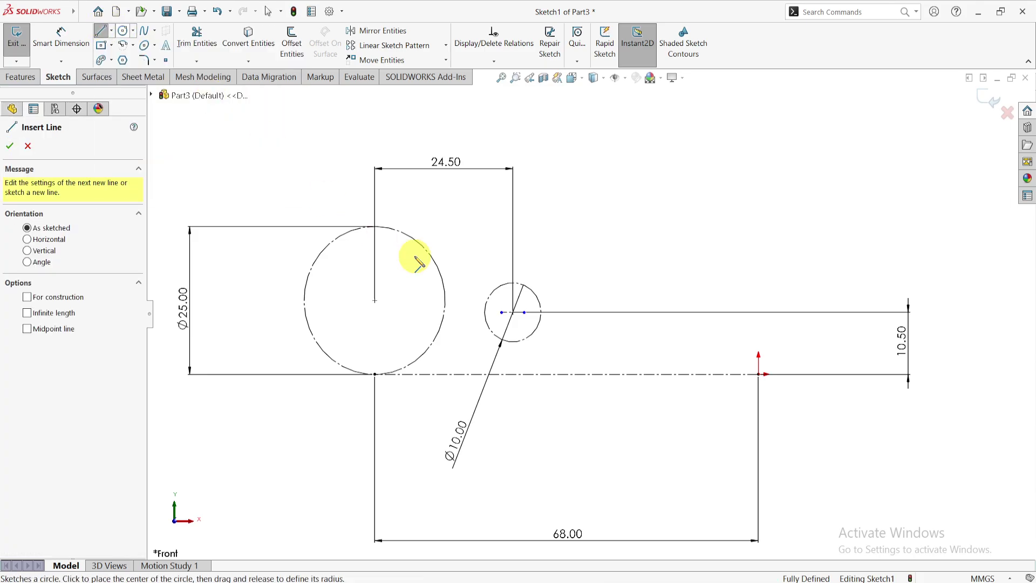
click(420, 227)
click(489, 344)
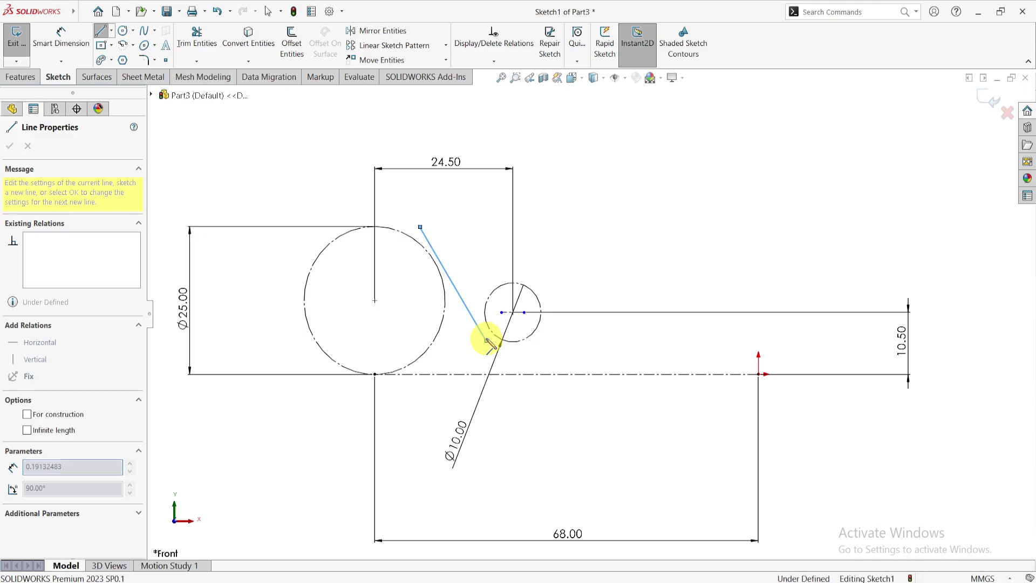
key(Escape)
click(480, 331)
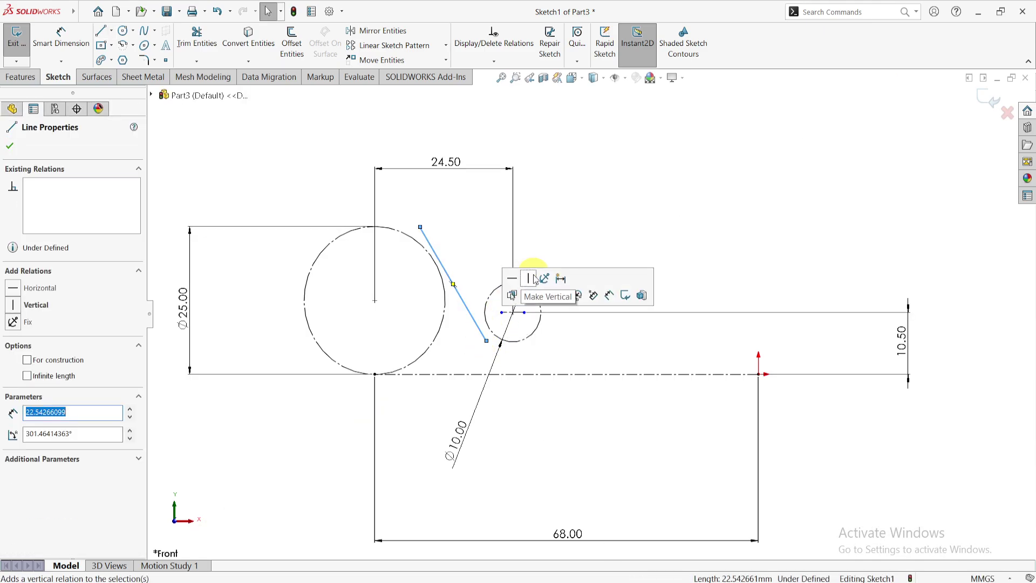
click(527, 297)
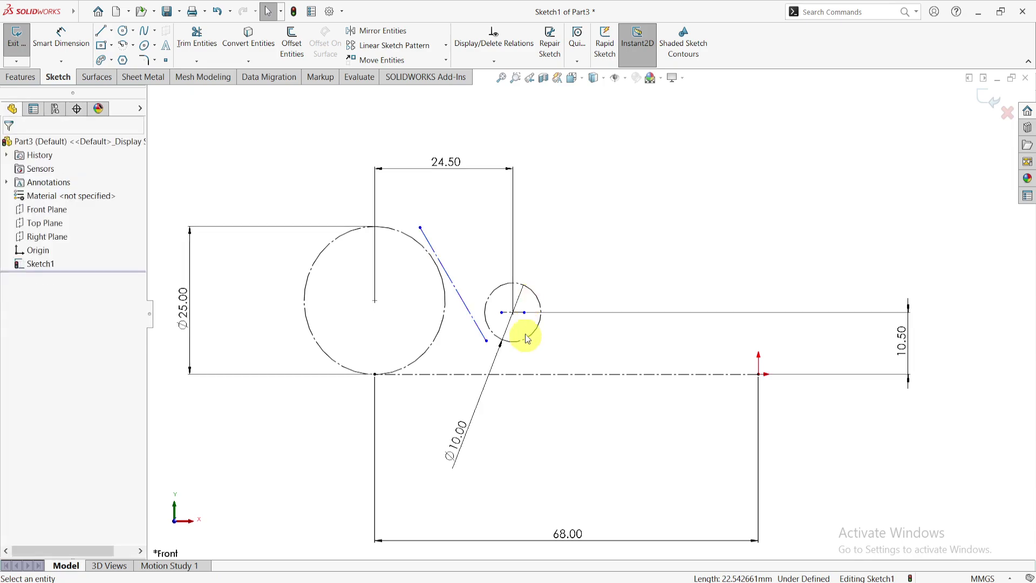
- Make the line tangent to both the Ø10 small circle and the Ø25 large circle
click(479, 331)
ctrl+click(492, 336)
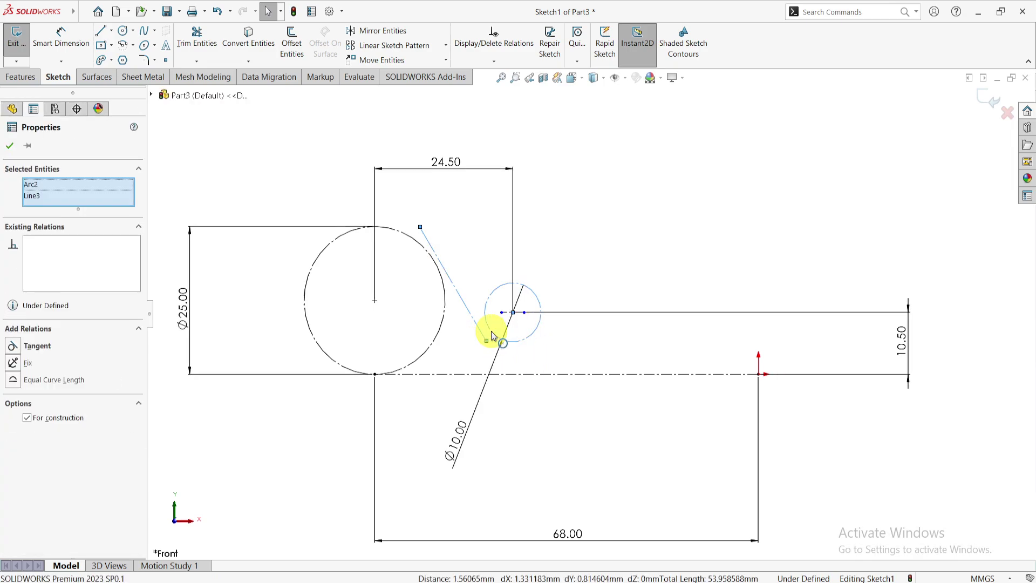
click(531, 281)
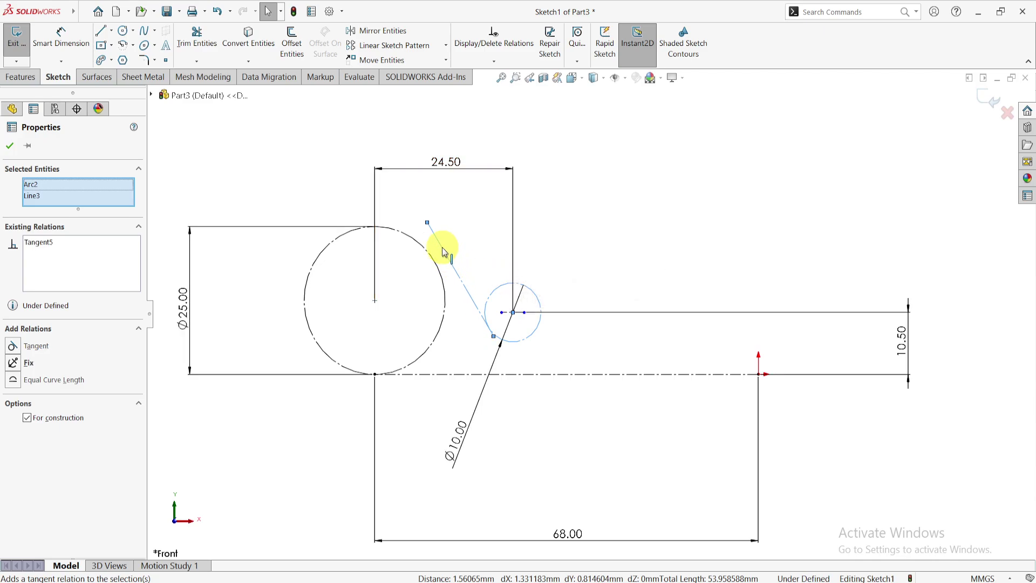
click(463, 248)
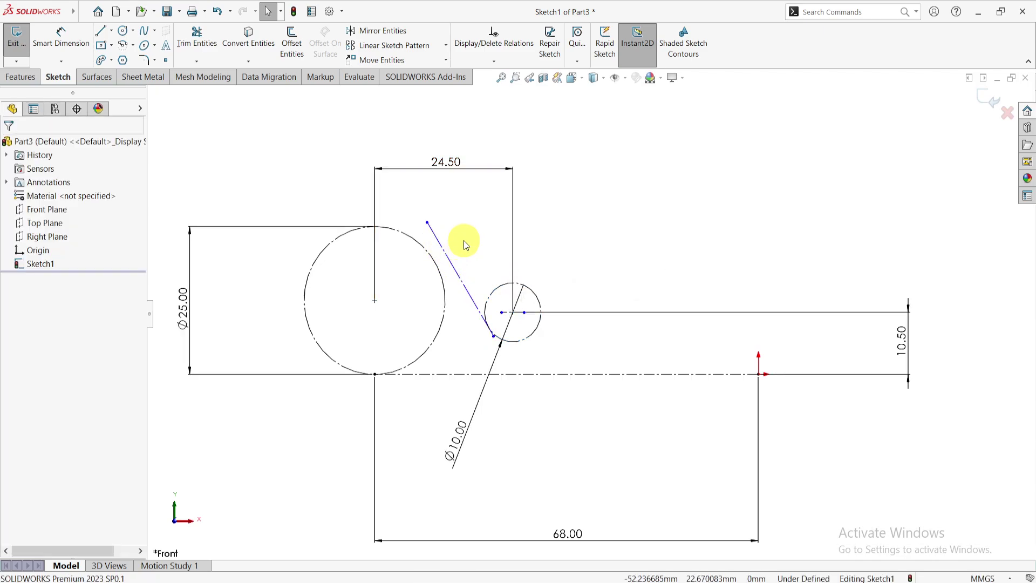
drag(466, 244, 418, 268)
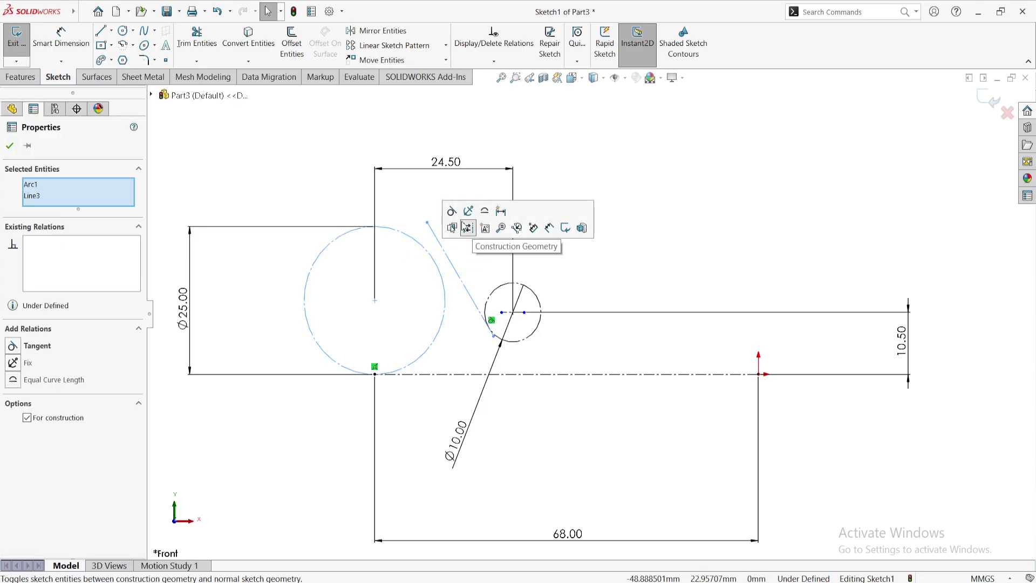
click(452, 211)
click(647, 253)
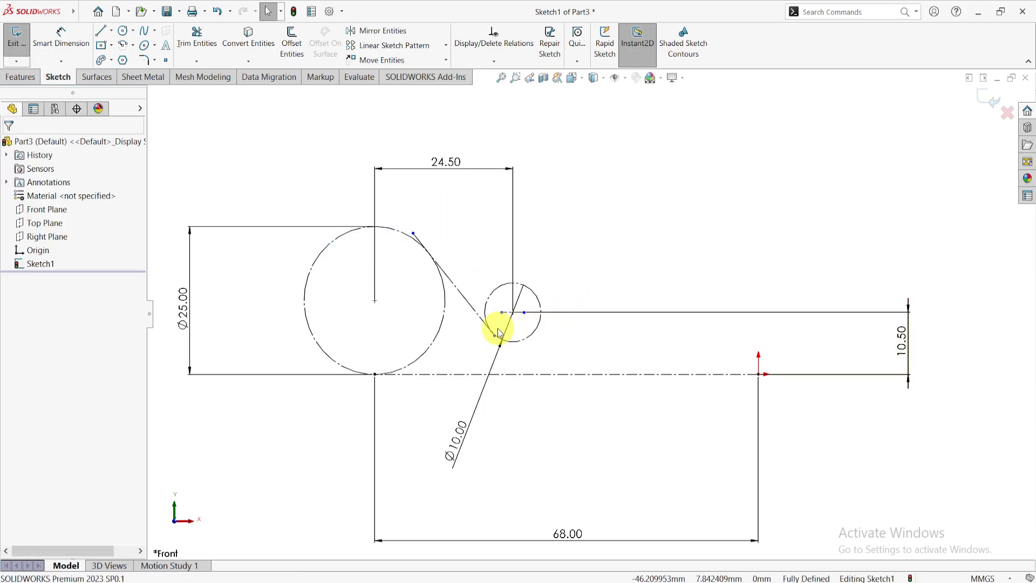
scroll(499, 333, down, 2)
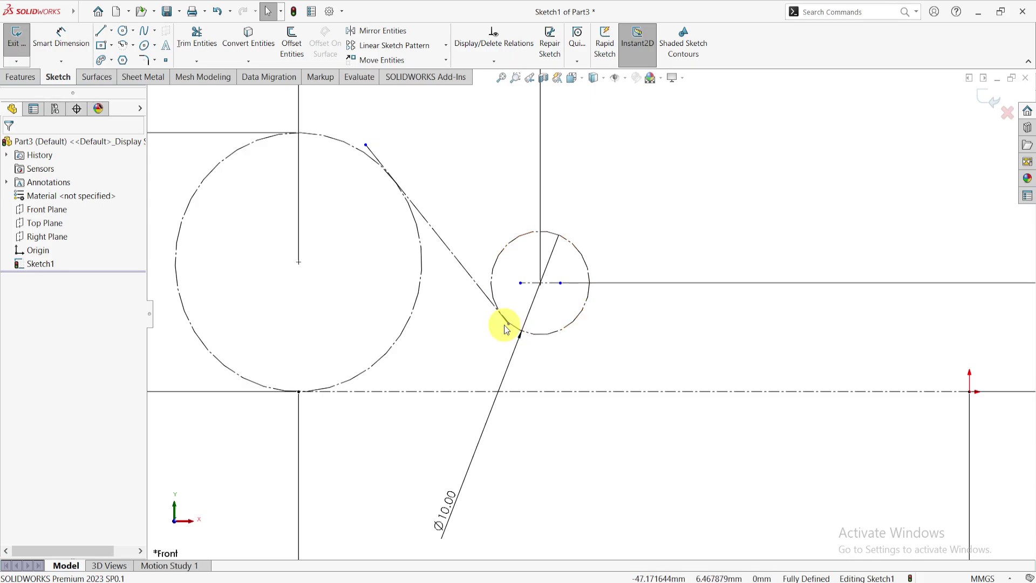
- Extend the line past the small circle, then trim the large circle's extra arc and the overhang
drag(506, 325, 536, 359)
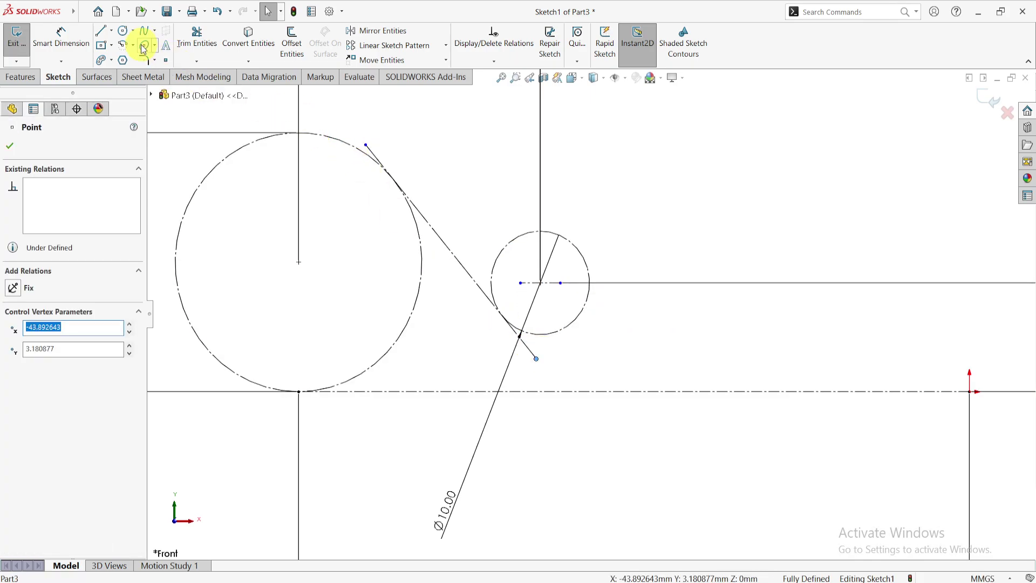
click(197, 38)
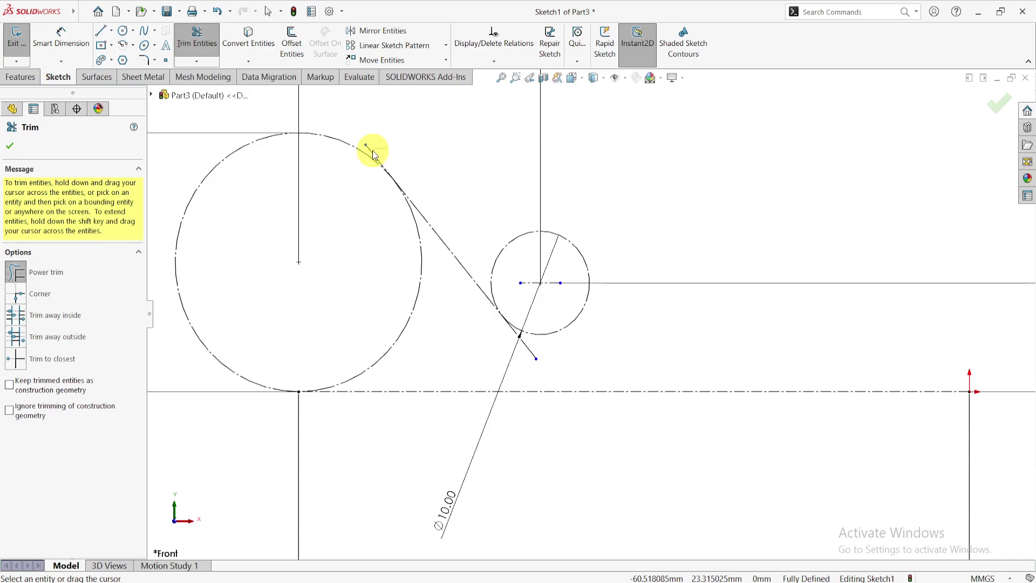
drag(422, 243, 396, 283)
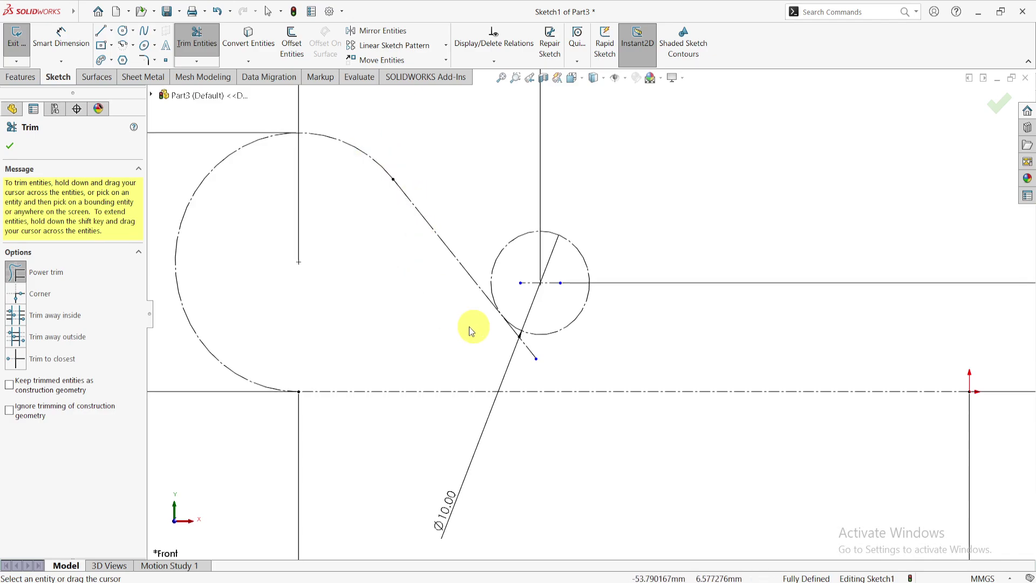
drag(469, 327, 539, 352)
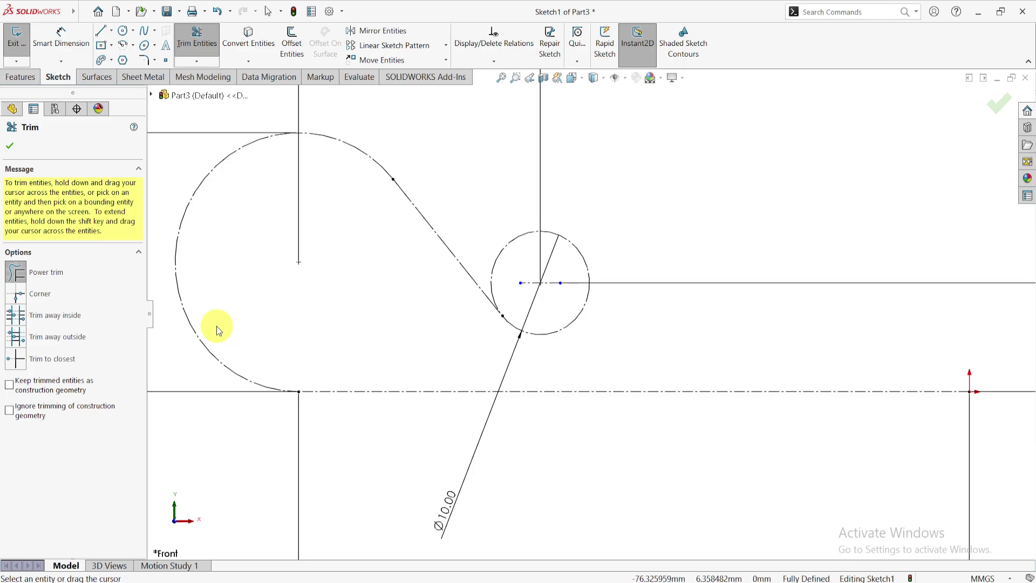
click(6, 155)
scroll(555, 289, up, 3)
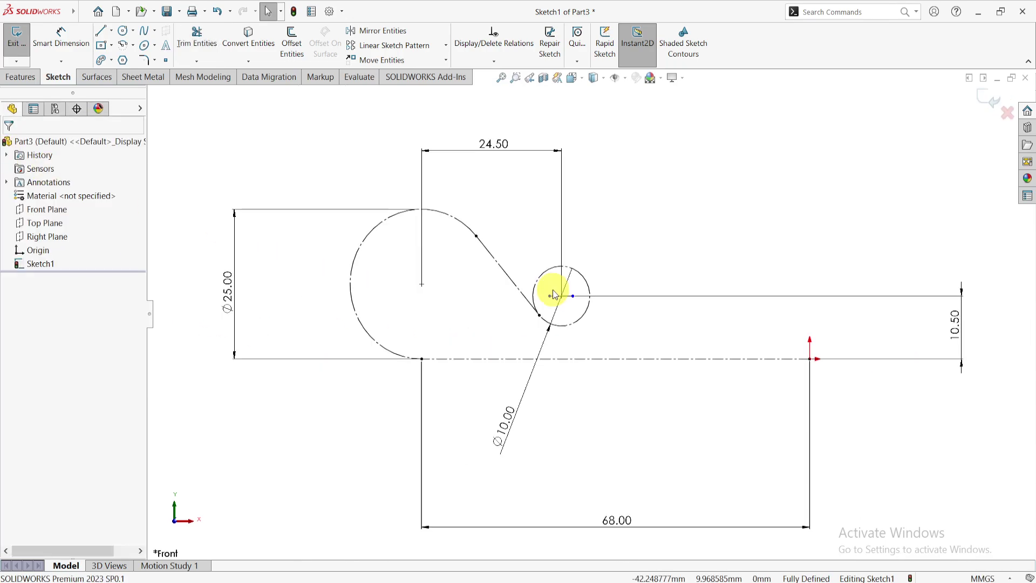
scroll(555, 296, up, 2)
click(454, 580)
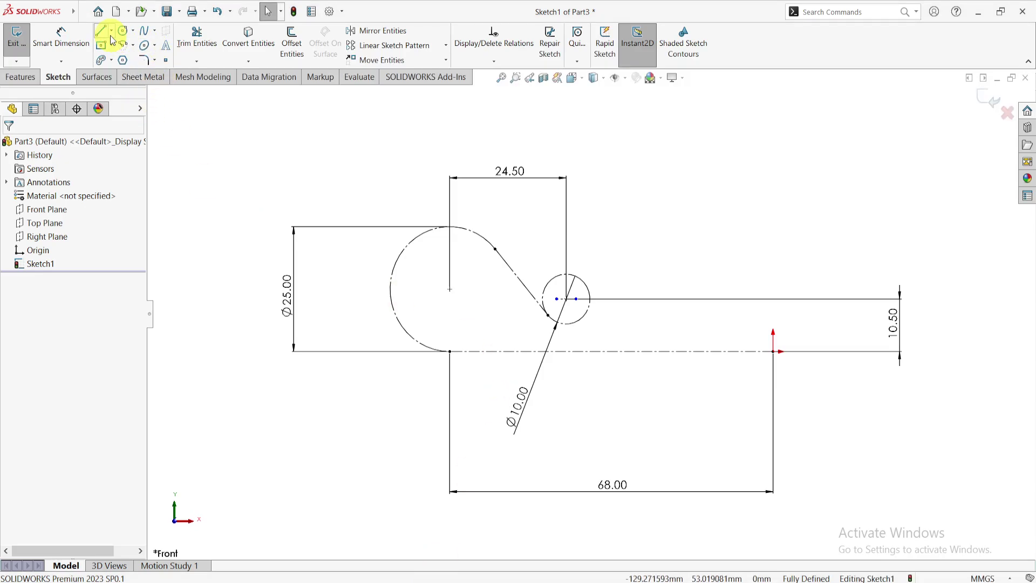
- Draw a short horizontal centerline to the right of the small circle
click(101, 32)
click(111, 32)
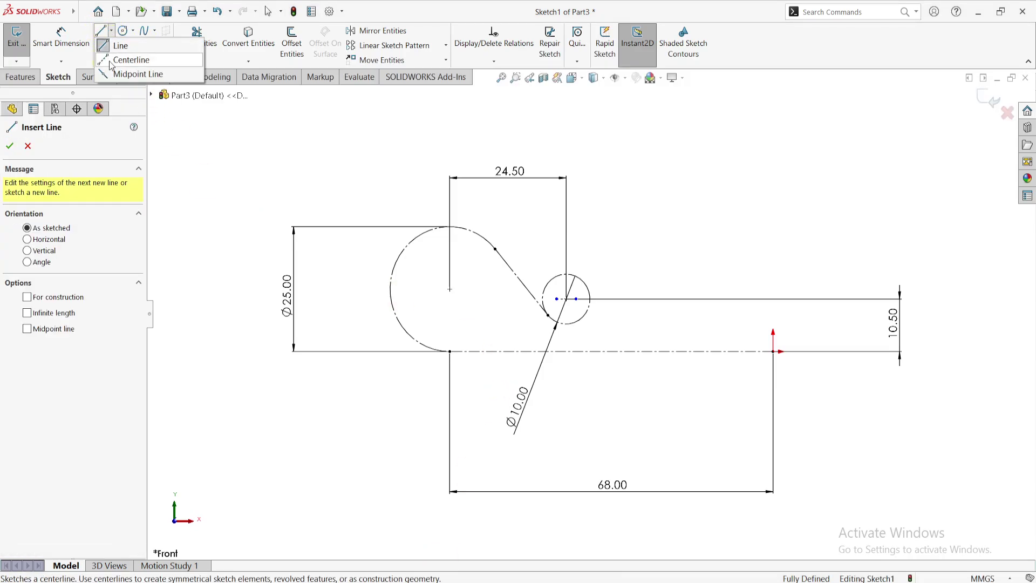
click(125, 60)
click(548, 315)
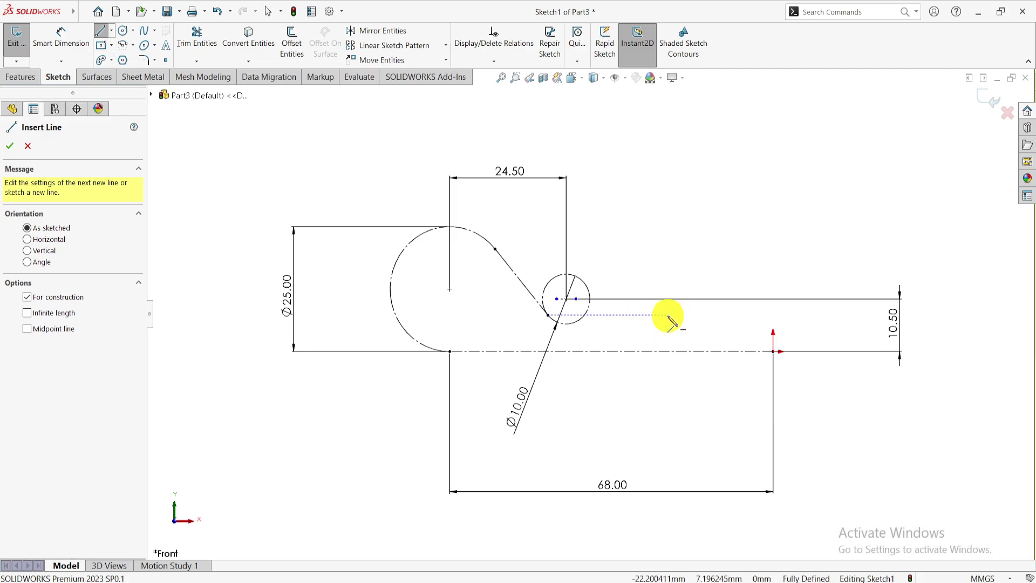
click(667, 315)
click(724, 315)
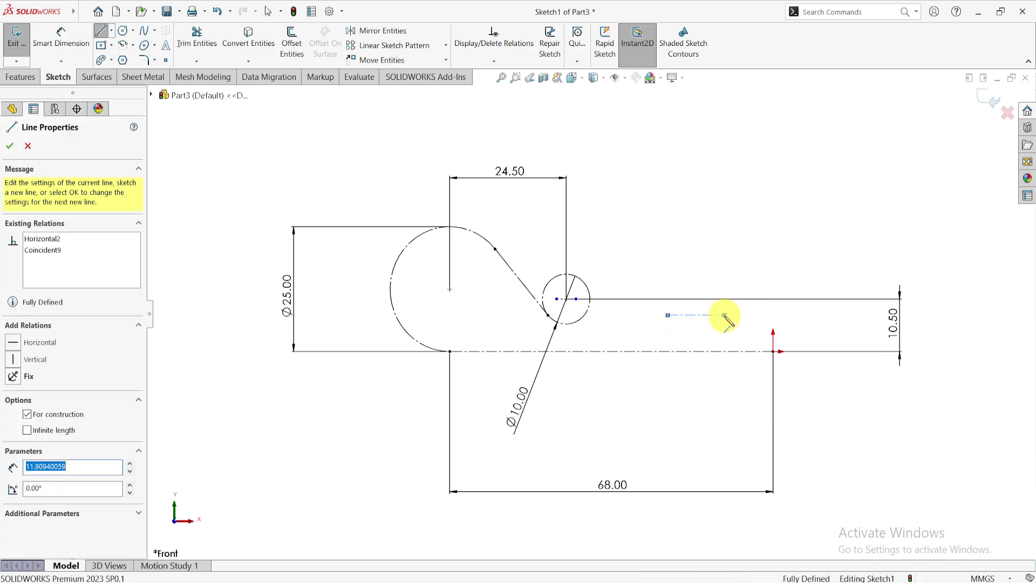
key(Escape)
- Dimension the centerline 36.3 mm horizontally from the large circle's centre and check the drawing
right_drag(868, 493, 858, 345)
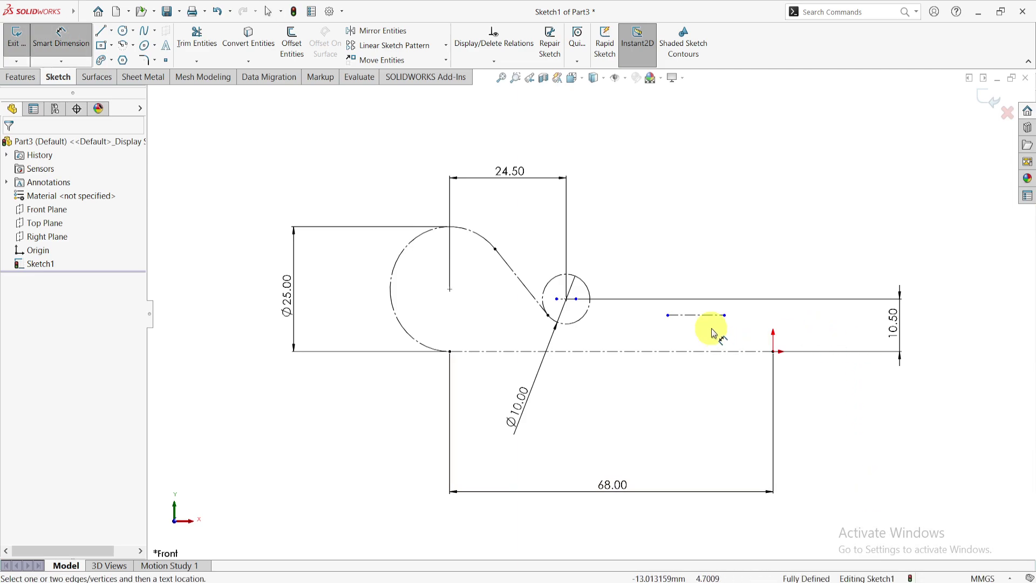
click(697, 316)
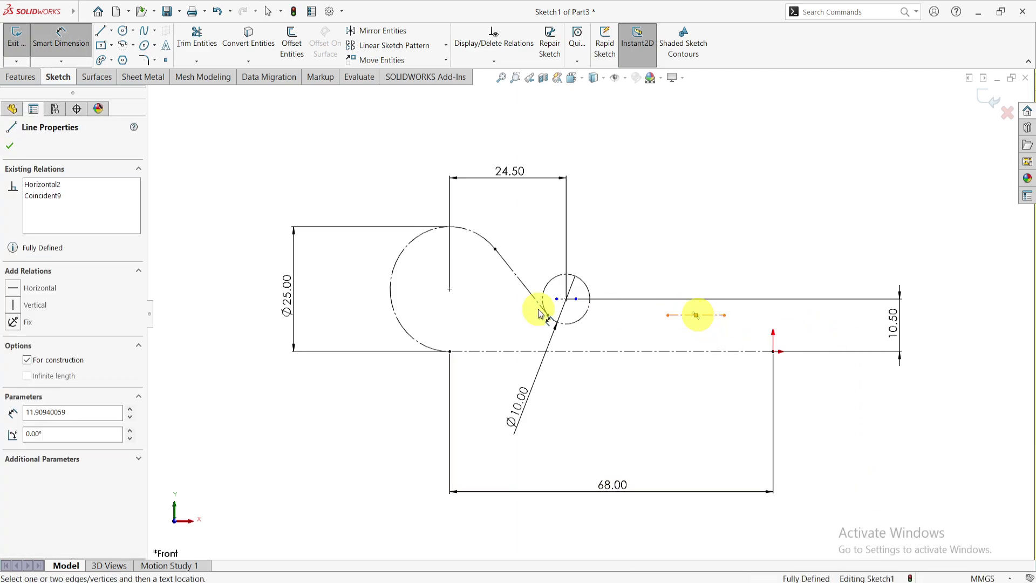
click(450, 289)
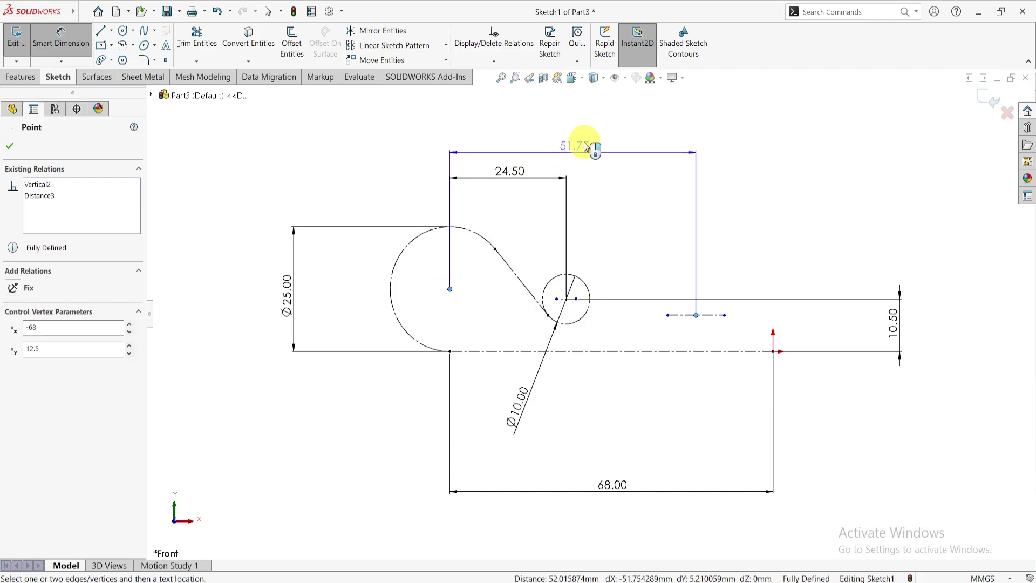
click(585, 138)
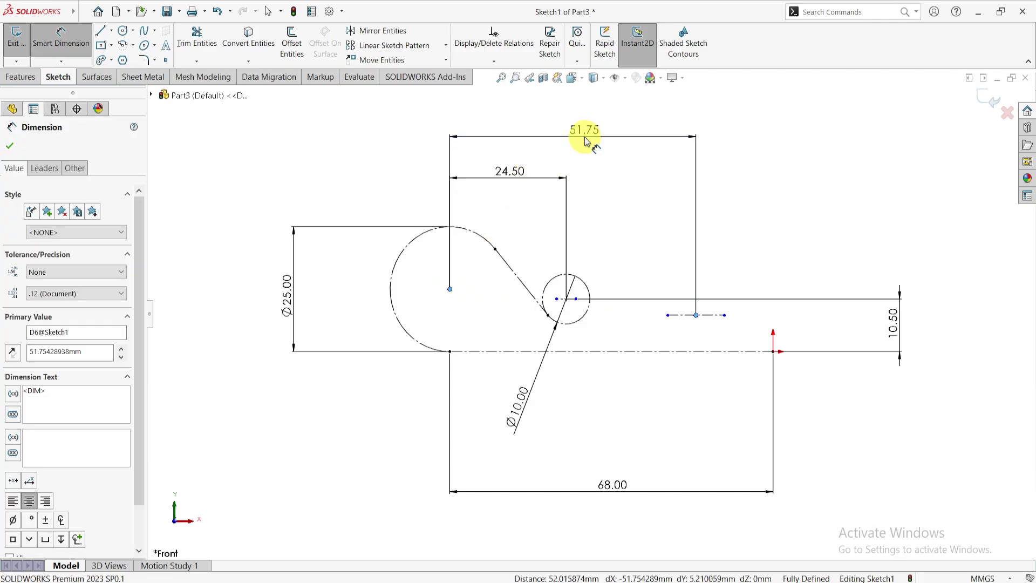
text(36.)
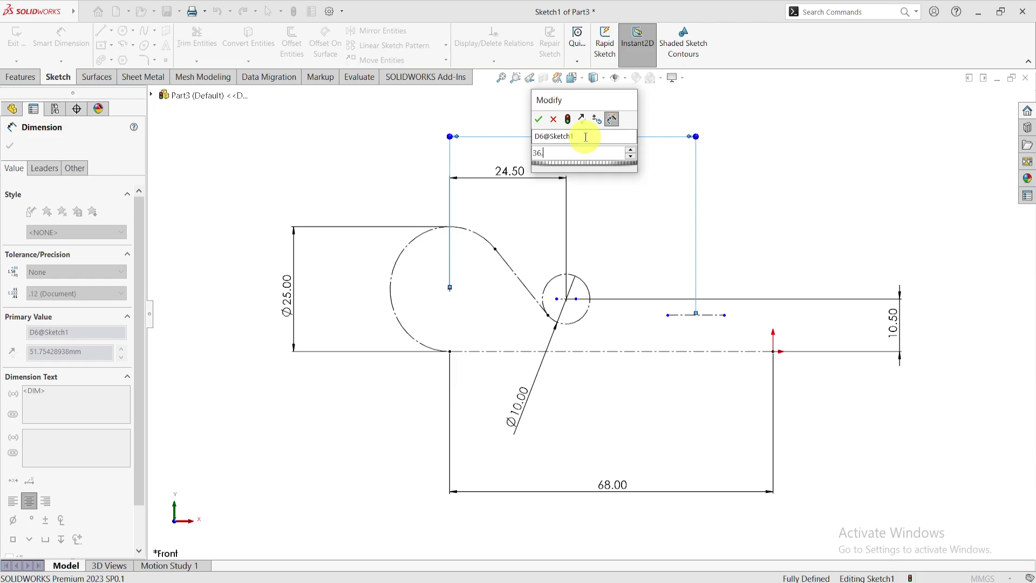
text(3)
click(538, 120)
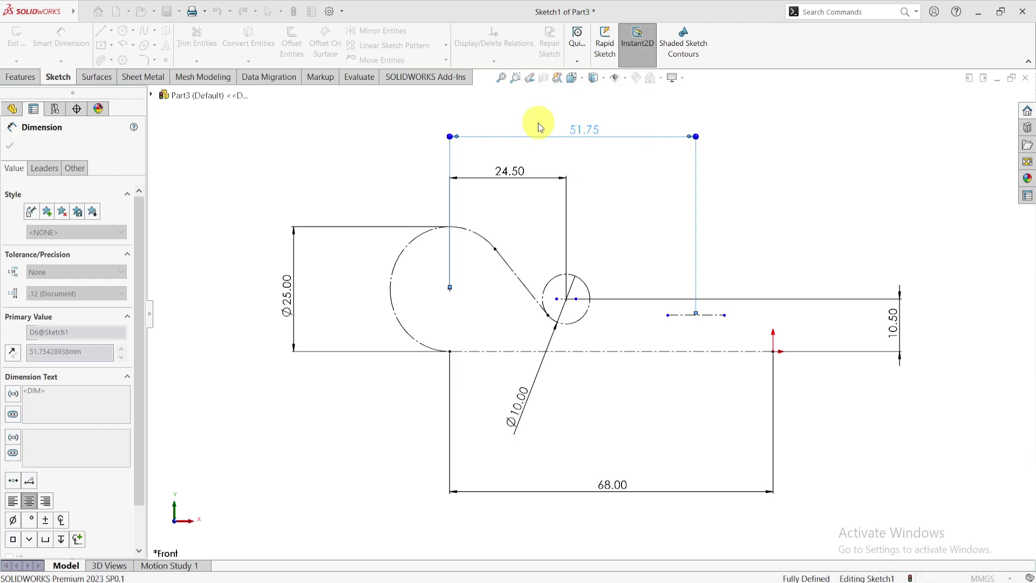
click(447, 576)
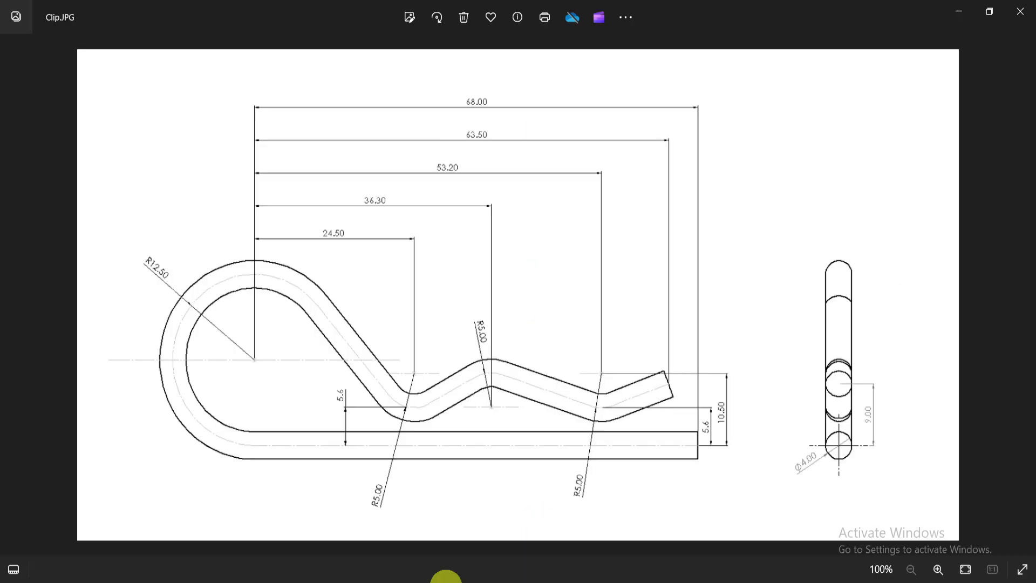
click(446, 575)
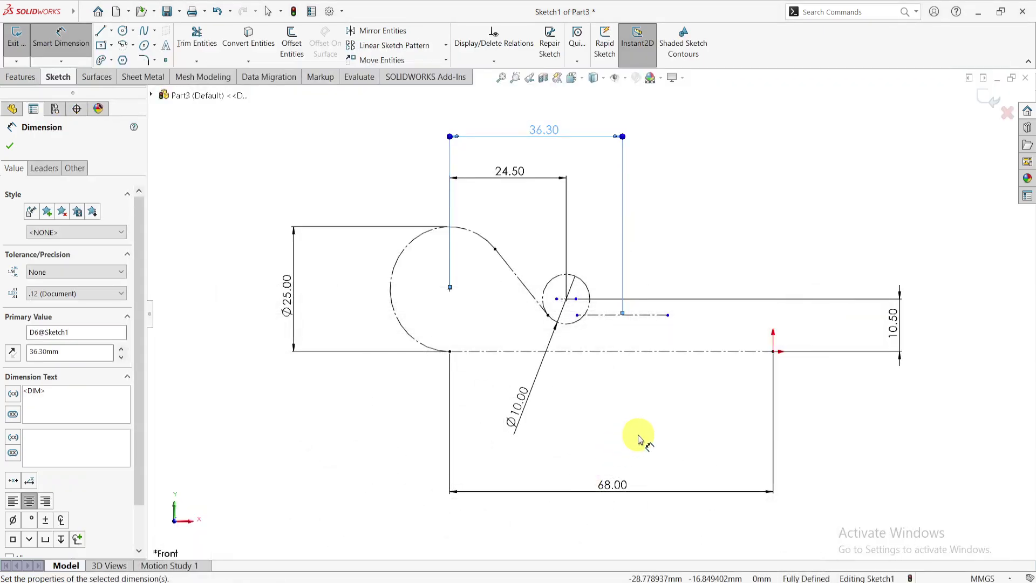
- Try dimensioning the construction line to the bottom centreline, cancelling the over-defining dimension
click(654, 315)
click(671, 352)
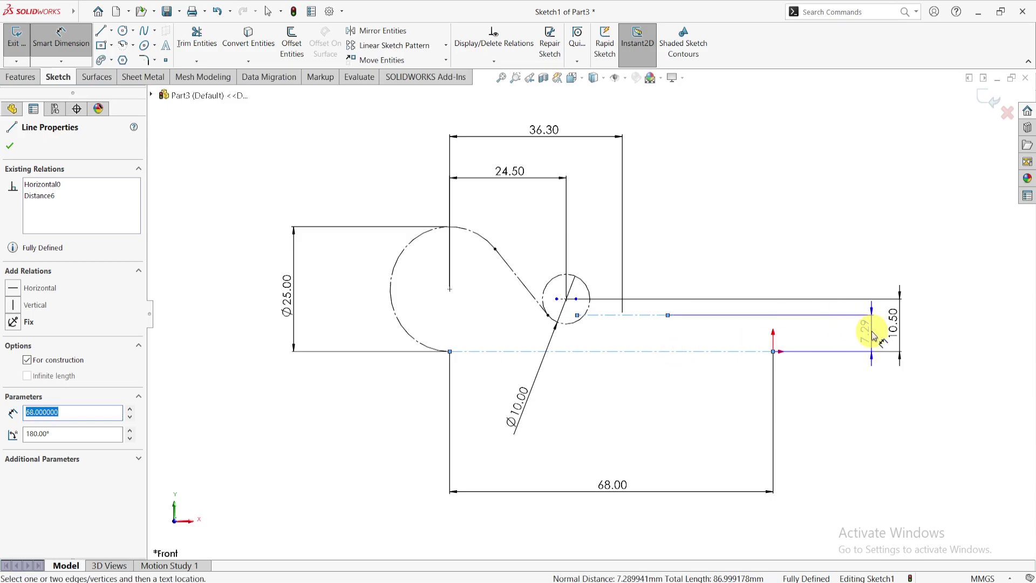
click(874, 336)
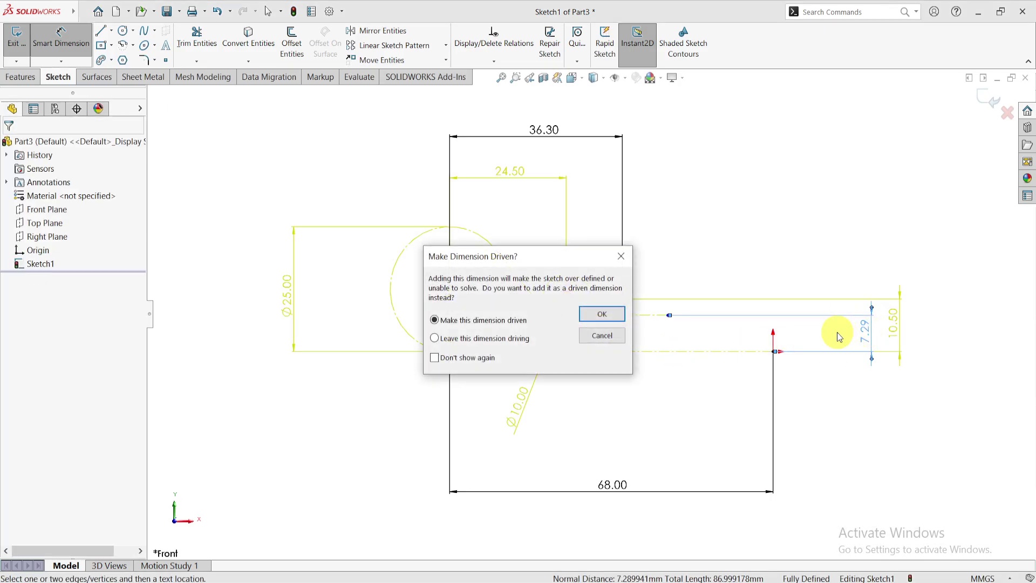
click(599, 335)
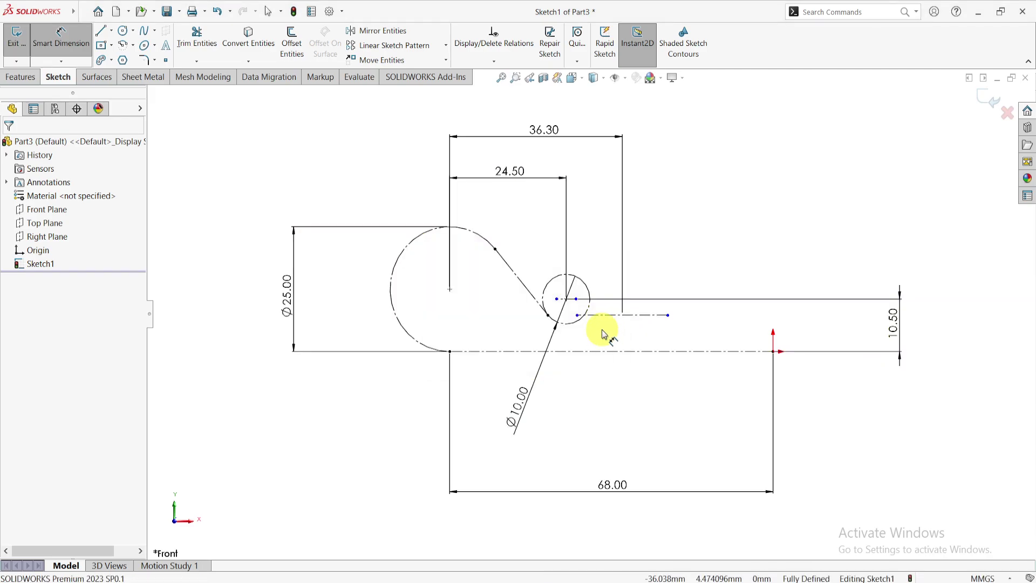
click(635, 316)
key(Escape)
key(Escape)
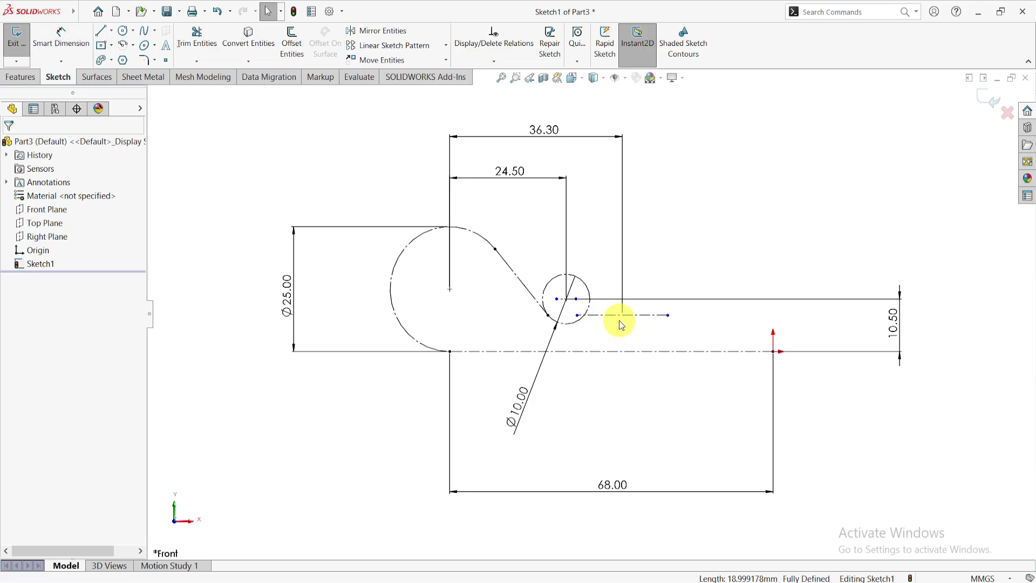
- Delete the Coincident relation between the construction line and the small circle
click(634, 322)
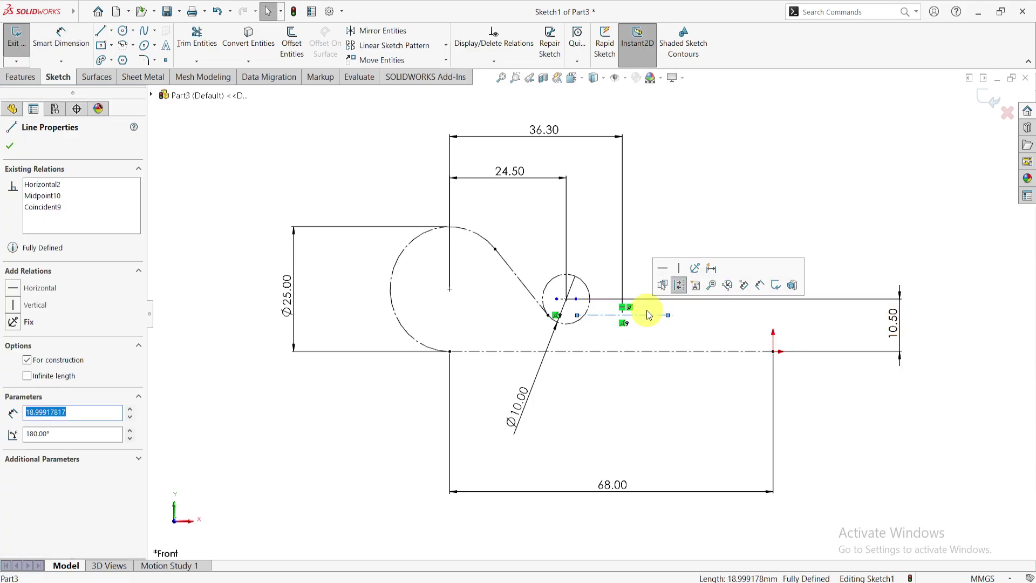
right_click(624, 328)
click(641, 398)
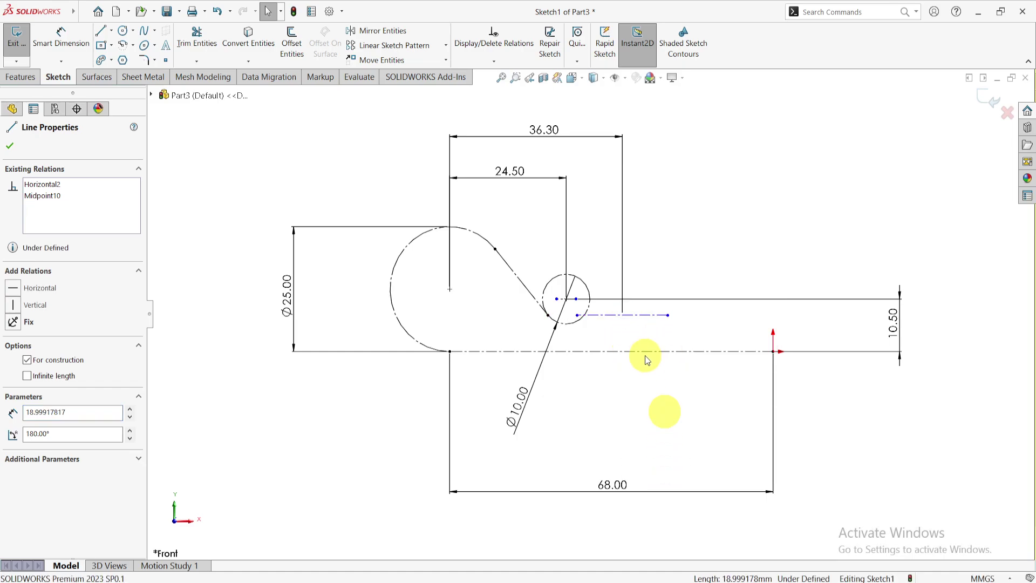
key(Escape)
- Dimension the construction line 5.6 mm above the bottom centreline
right_drag(677, 327, 637, 319)
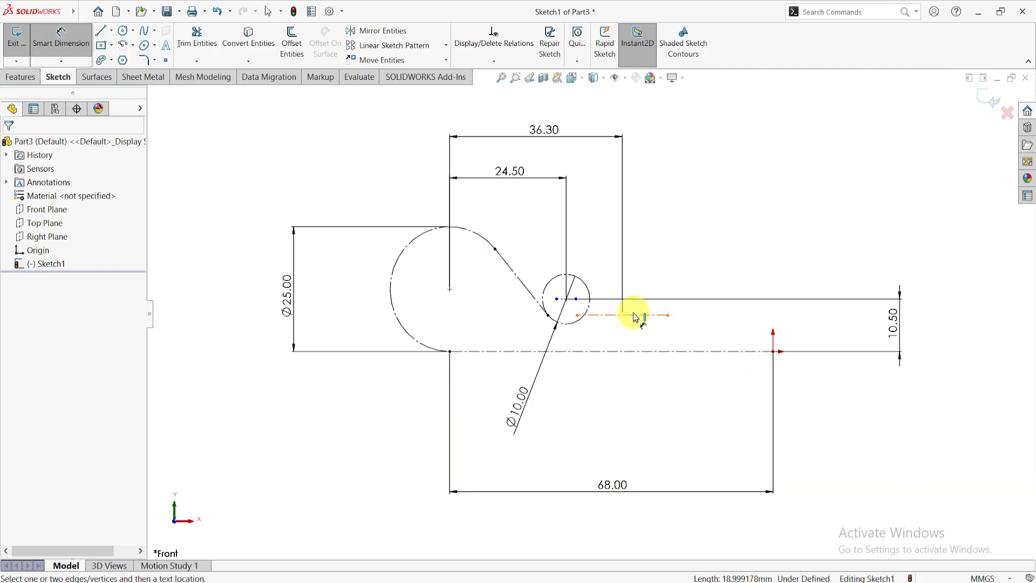
click(636, 317)
click(661, 351)
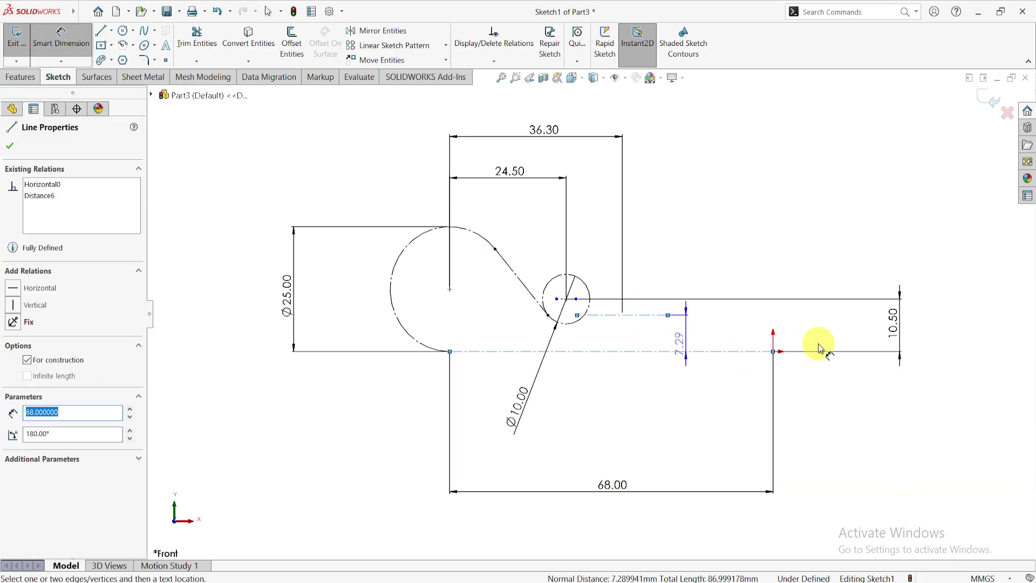
click(853, 339)
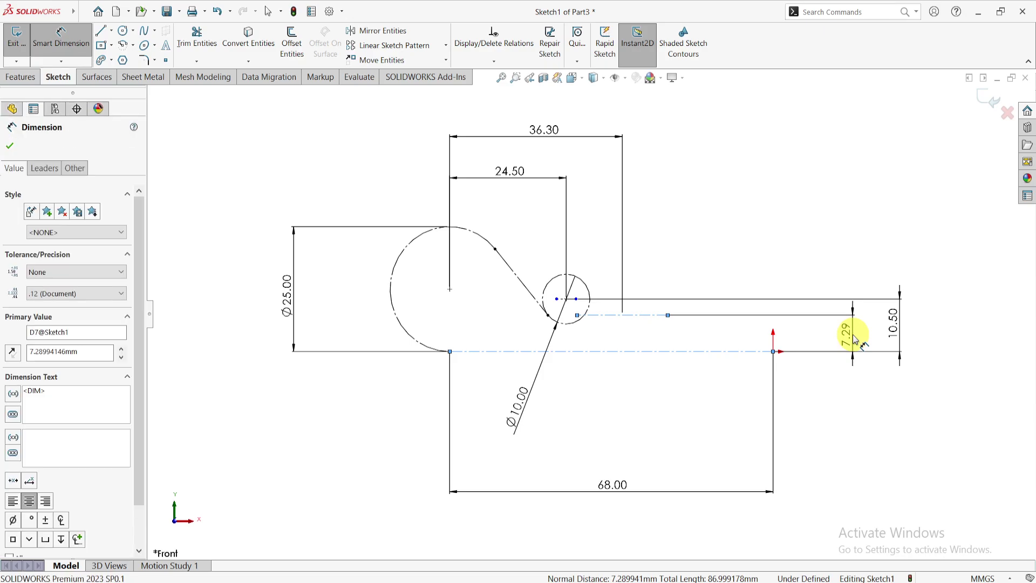
text(5.6)
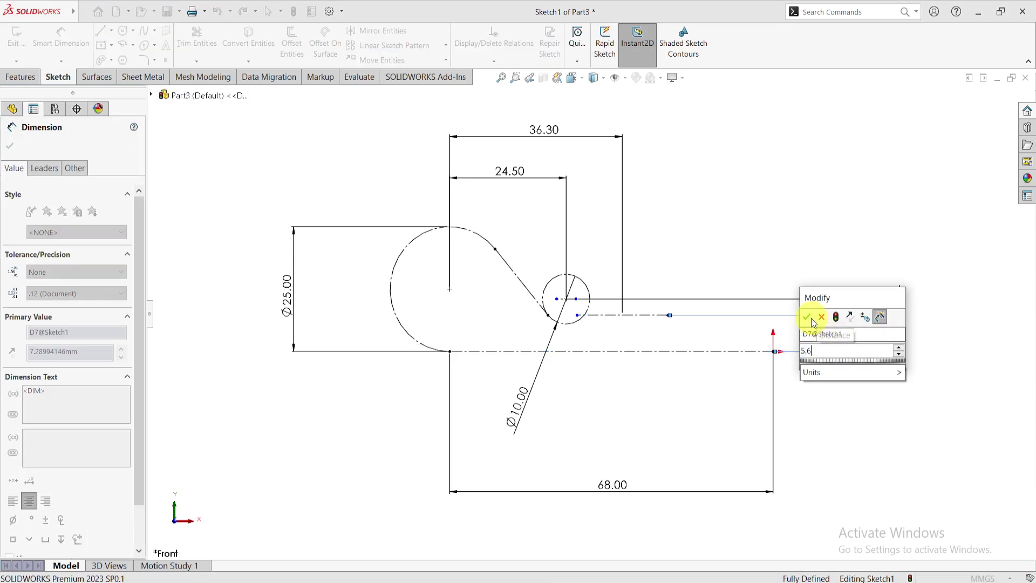
click(807, 317)
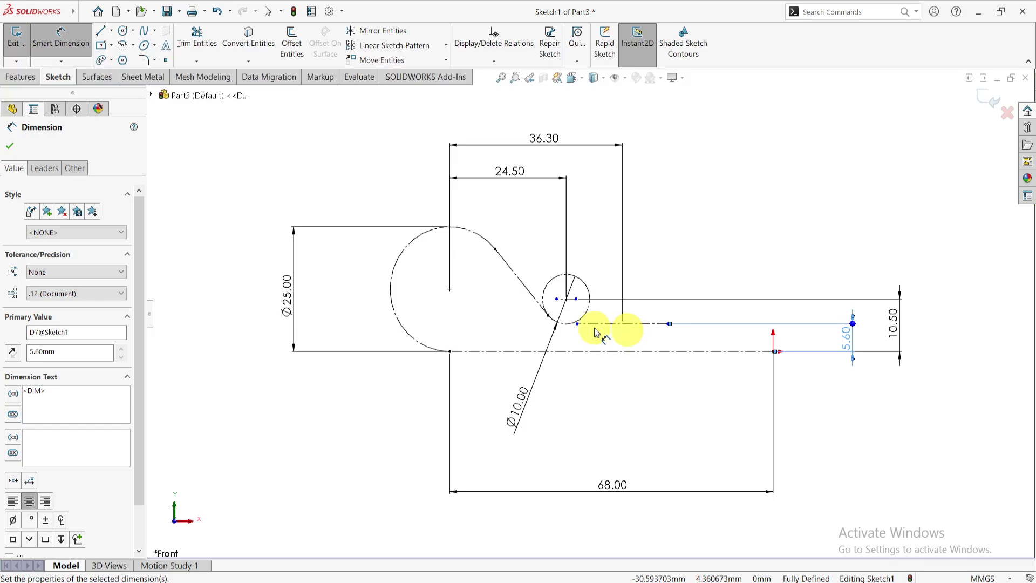
- Drag the construction line's left endpoint to the right along the line
click(578, 323)
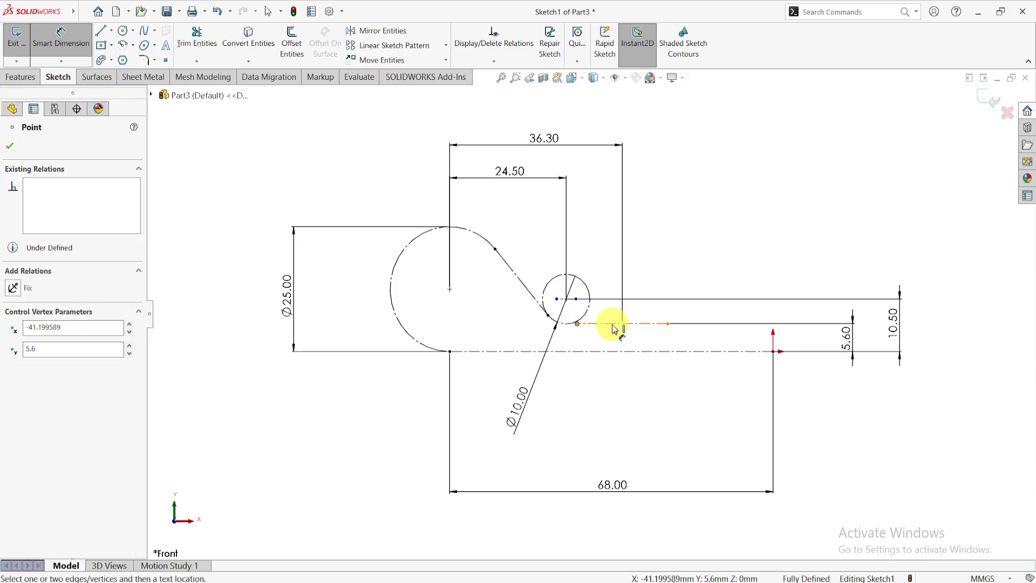
key(Escape)
click(577, 326)
key(Escape)
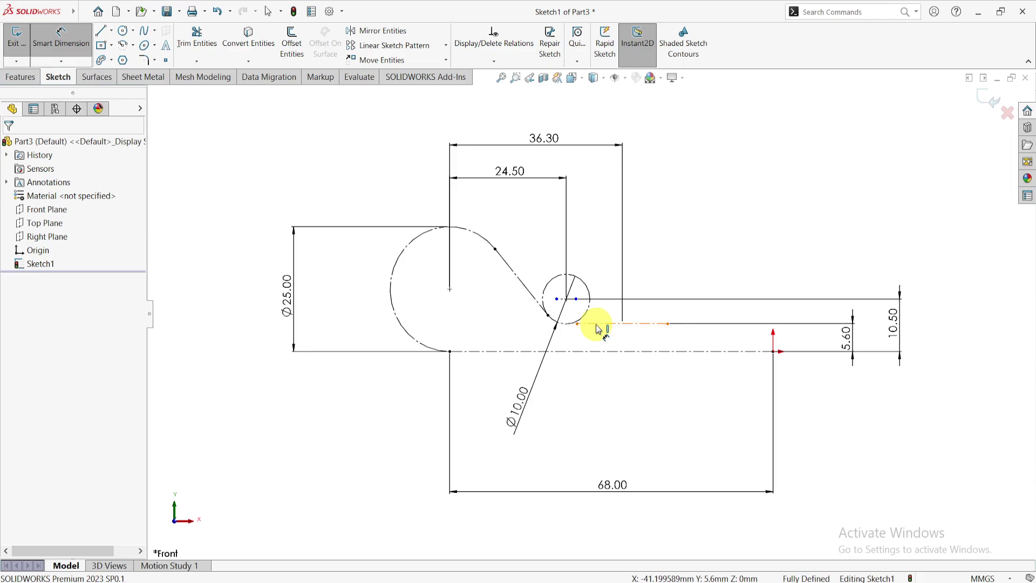
key(Escape)
drag(581, 326, 598, 331)
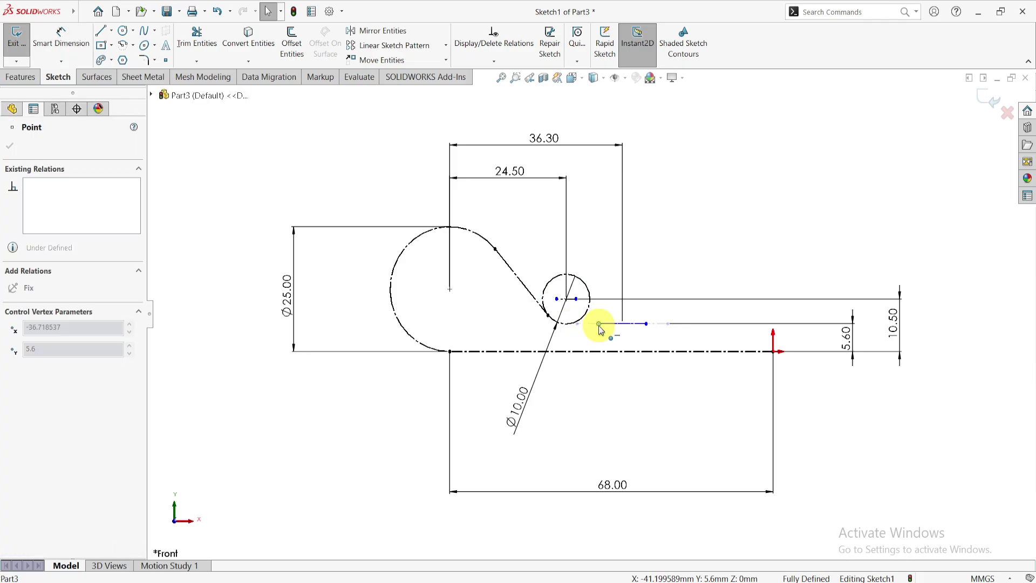
click(624, 407)
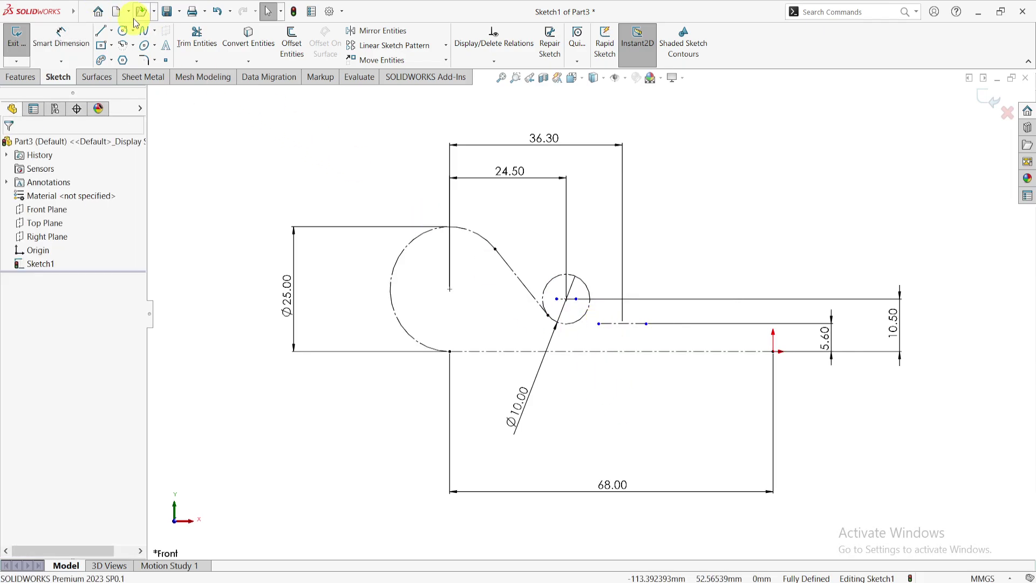
- Draw a circle centred on the 5.60 construction line's midpoint
click(121, 34)
scroll(698, 369, down, 3)
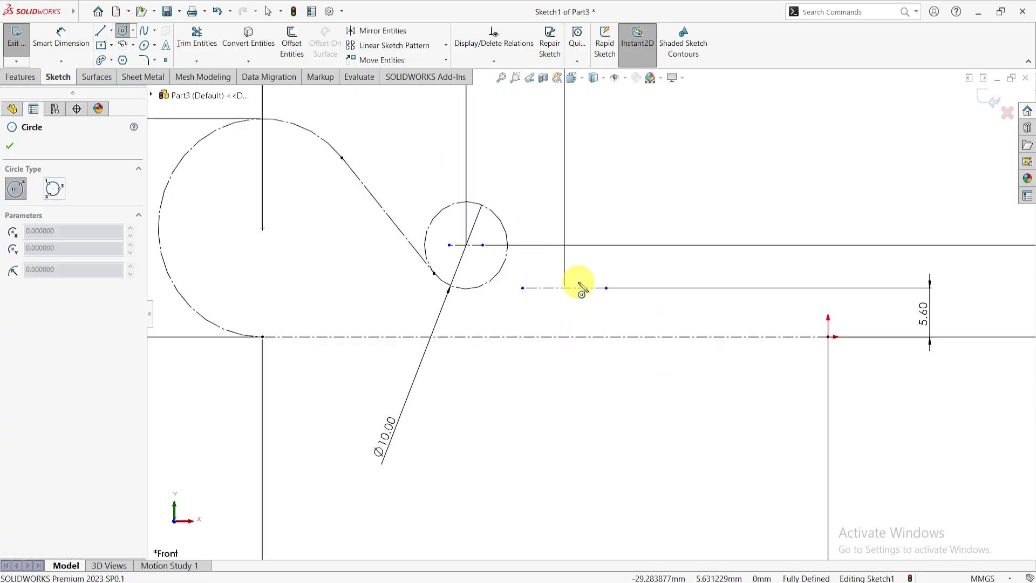
click(564, 287)
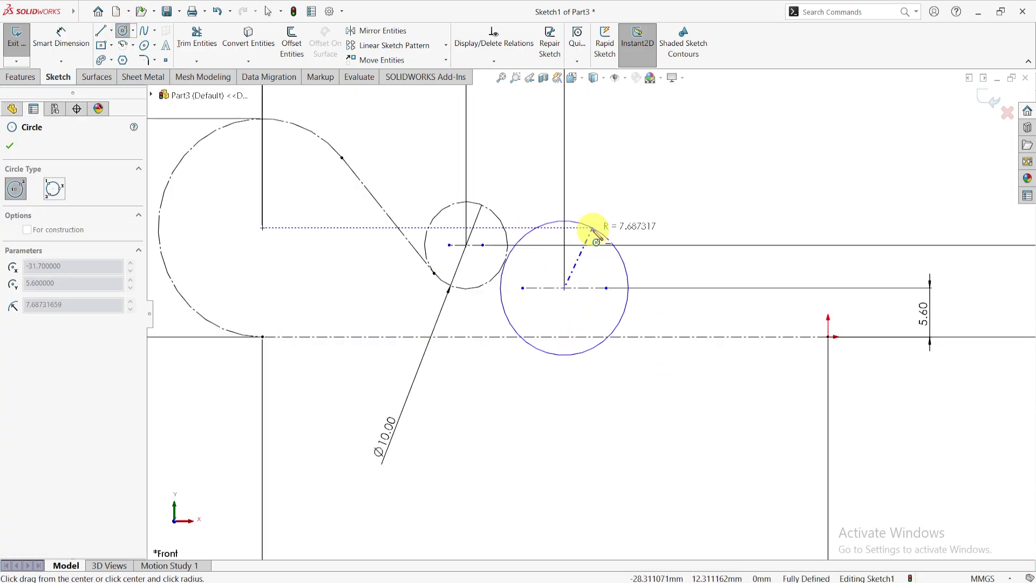
click(597, 231)
key(Escape)
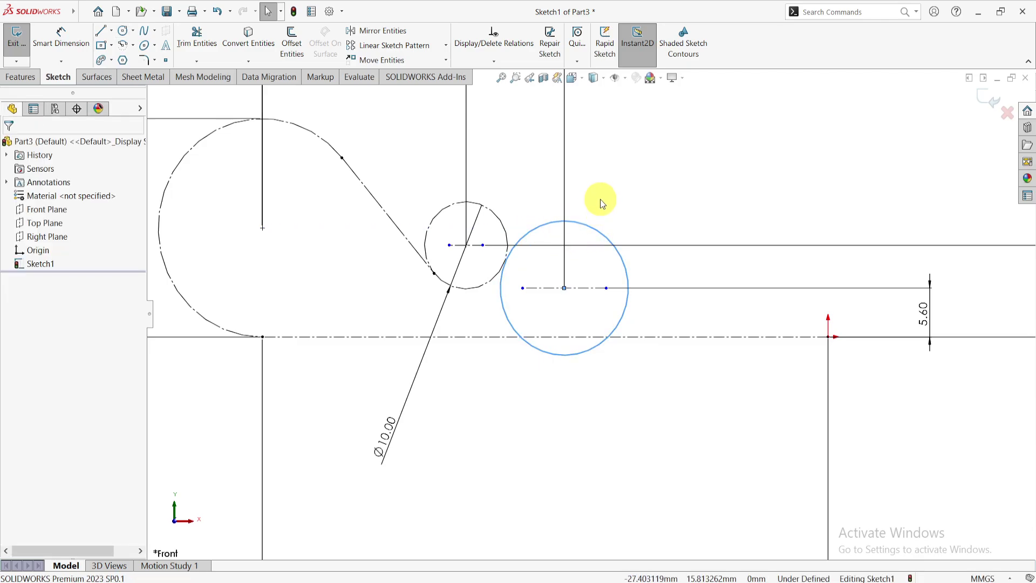
- Make the new circle Equal to the Ø10 circle and convert it to construction geometry
drag(600, 199, 493, 232)
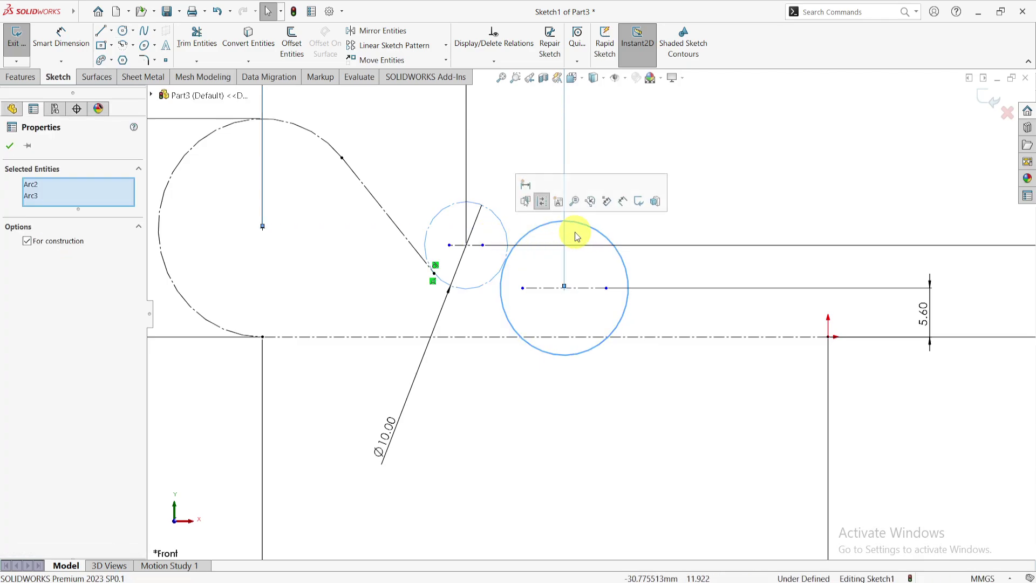
key(Escape)
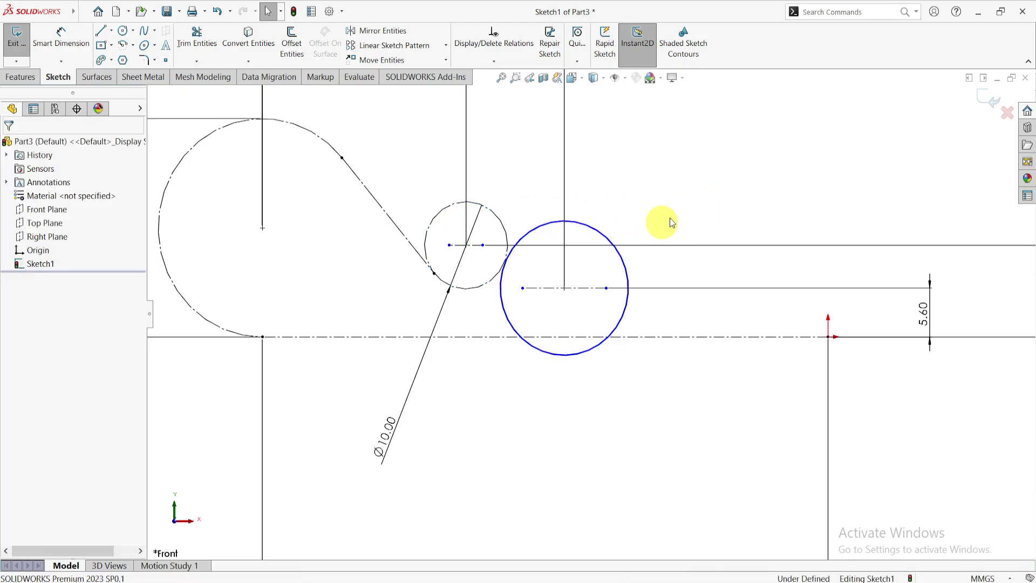
click(531, 233)
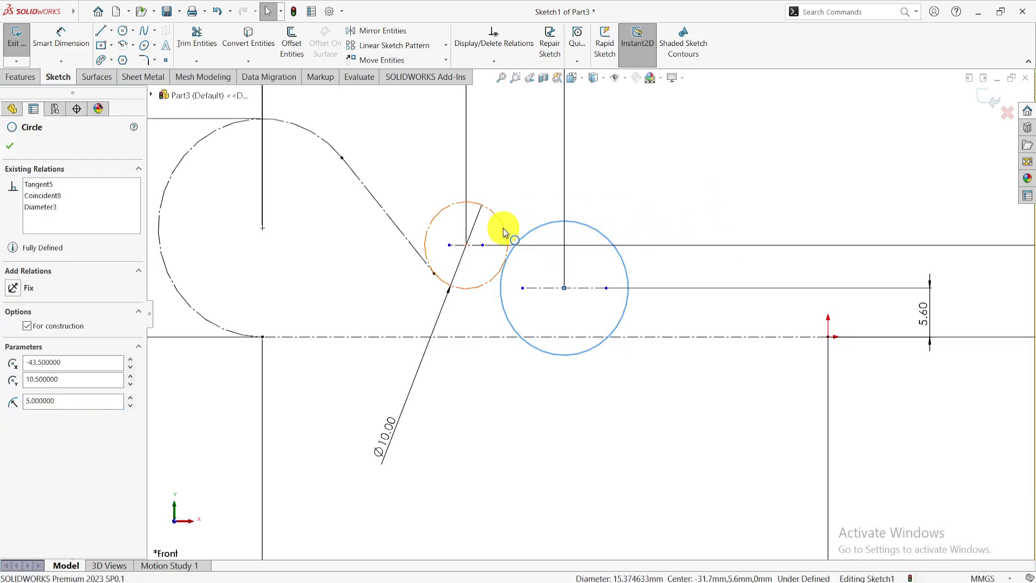
ctrl+click(504, 230)
click(583, 178)
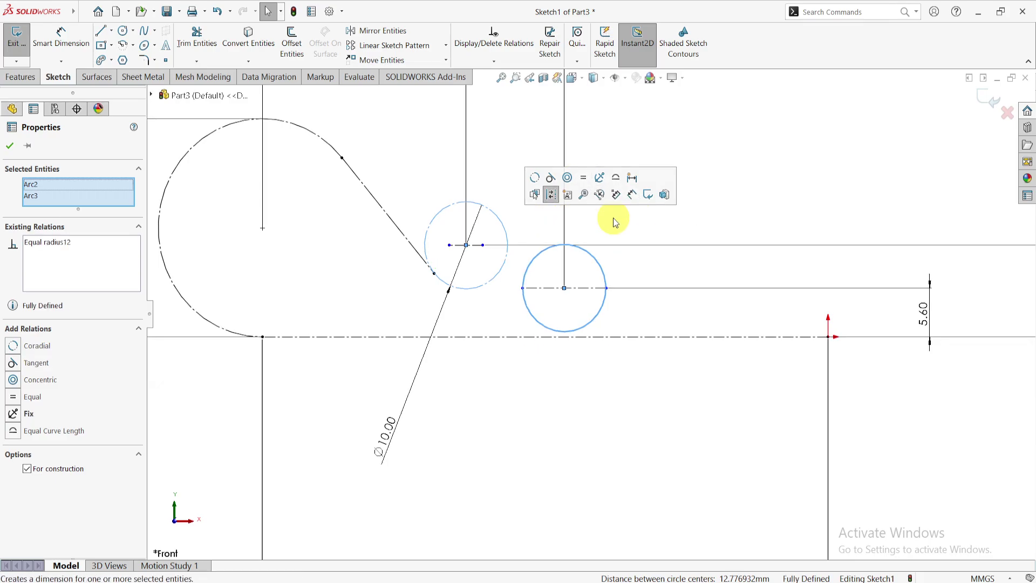
key(Escape)
click(596, 258)
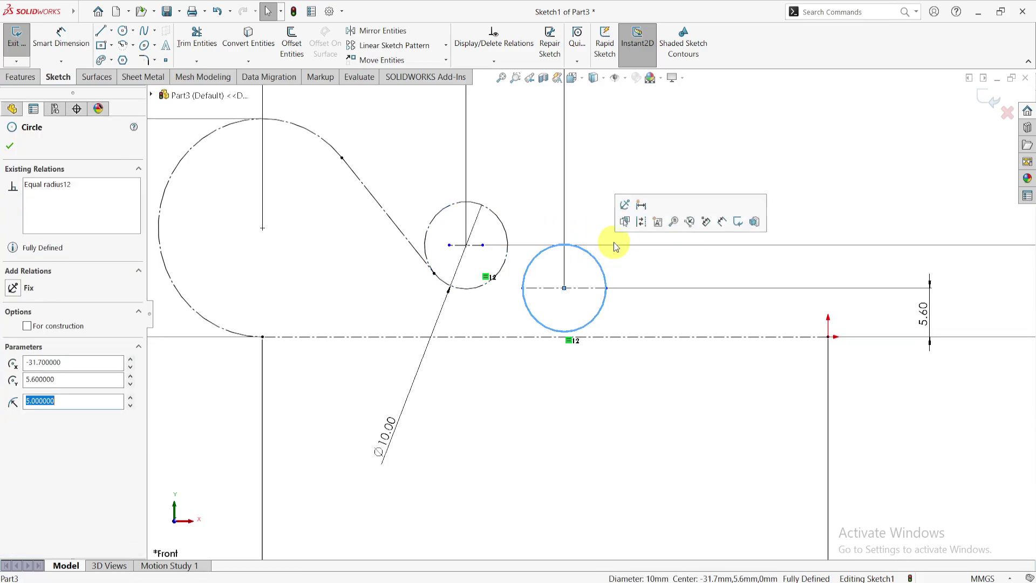
click(623, 382)
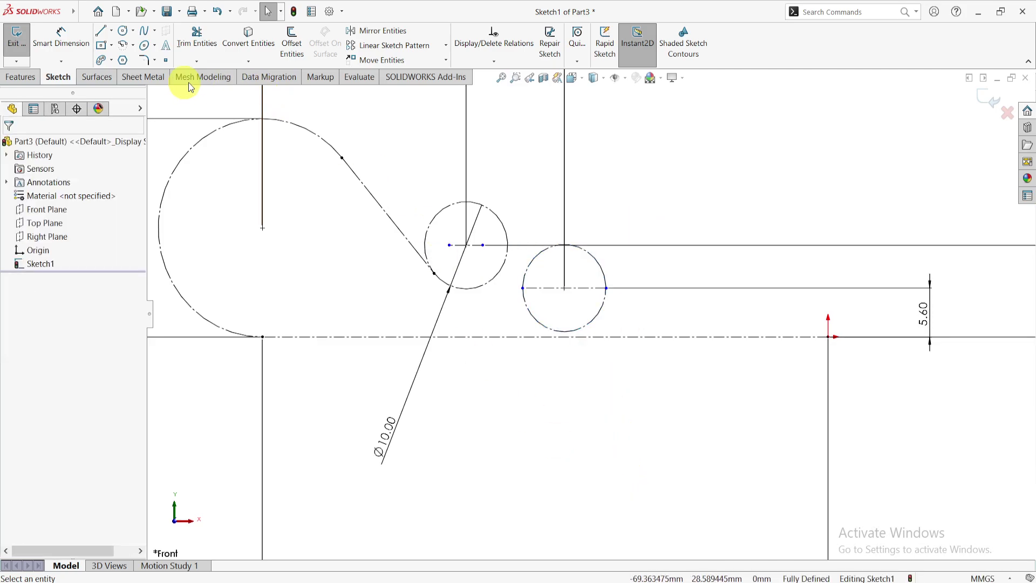
- Draw a centerline between the two small circles, ending above the right circle
click(112, 33)
click(116, 58)
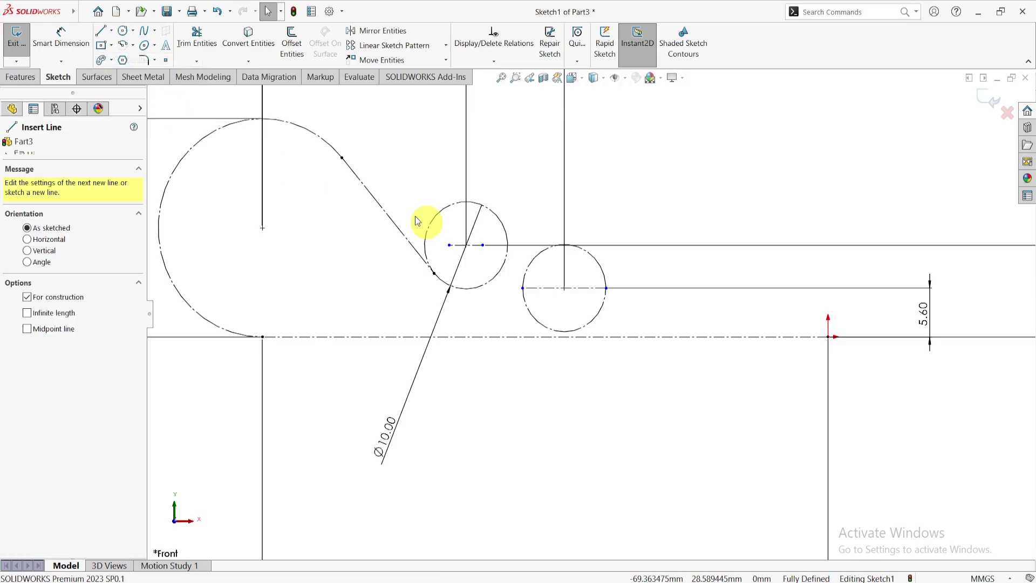
click(478, 295)
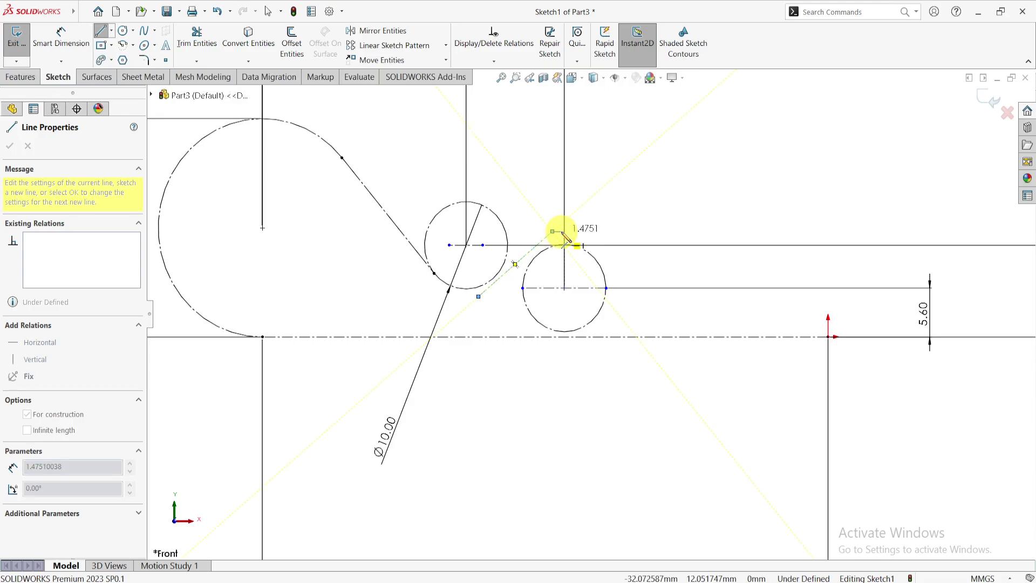
double_click(552, 234)
key(Escape)
scroll(553, 243, down, 2)
scroll(553, 245, down, 4)
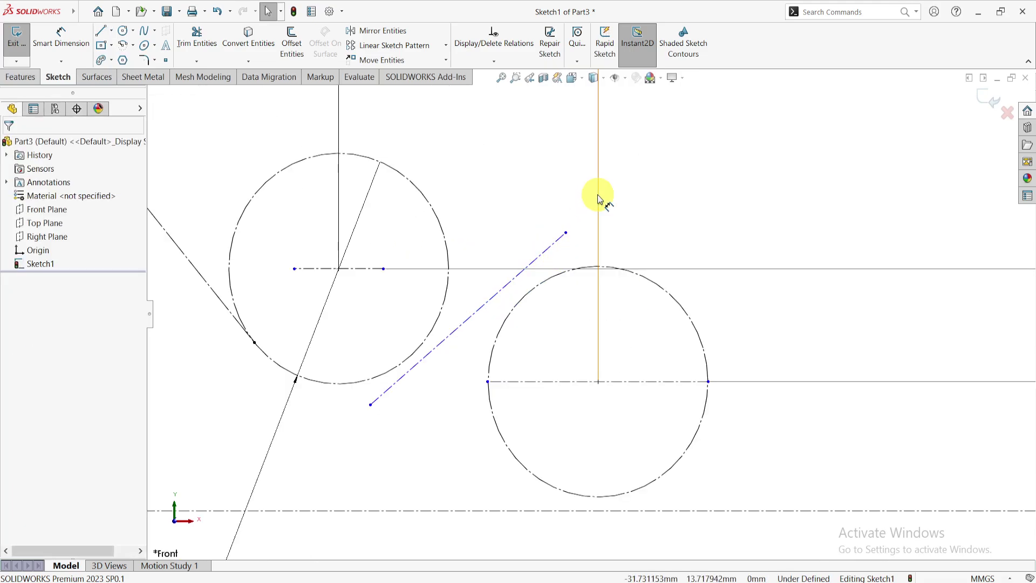
- Relate the centerline to the right circle, adding an Equal length relation
drag(539, 315, 539, 314)
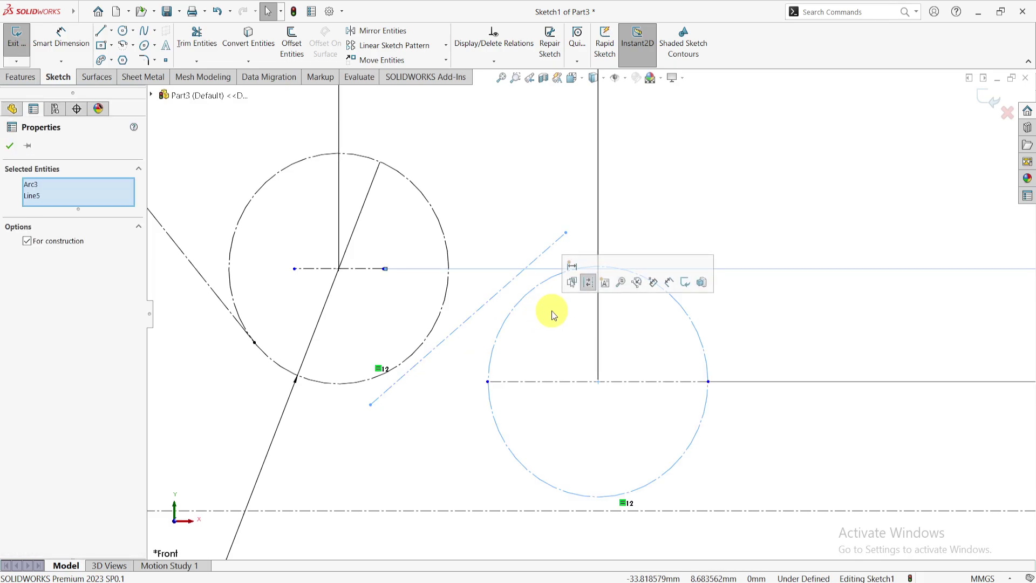
click(539, 245)
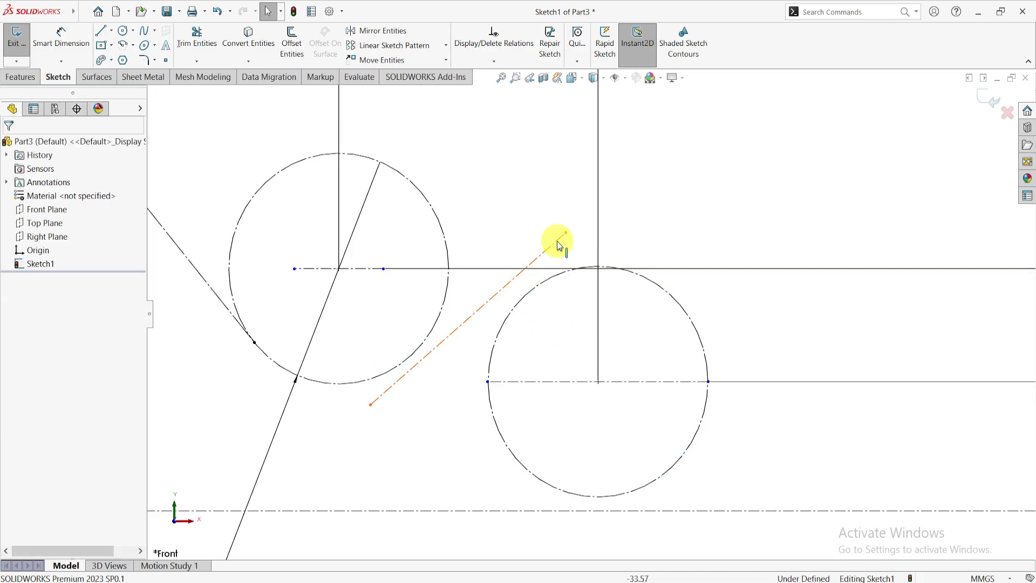
click(532, 291)
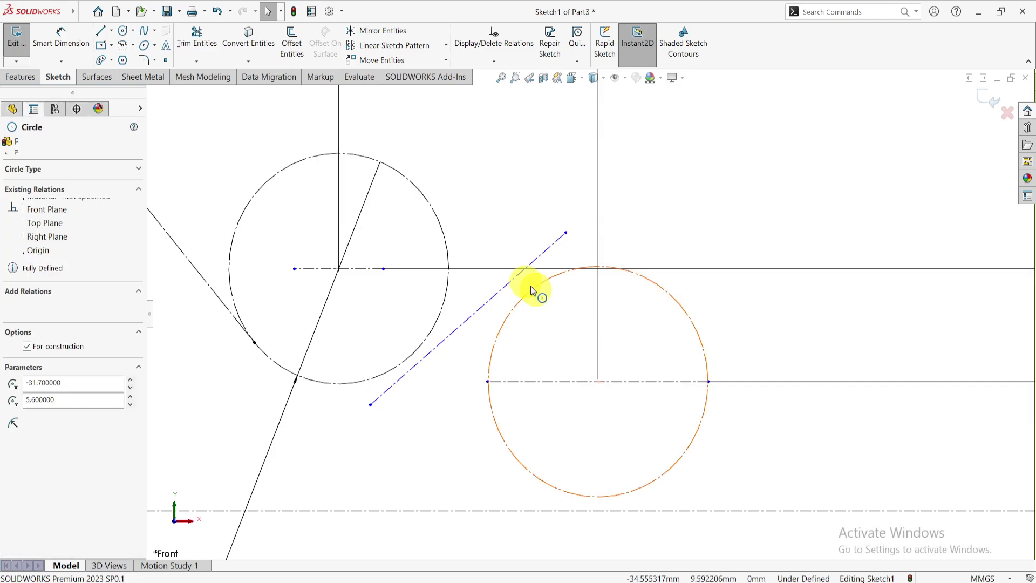
ctrl+click(515, 275)
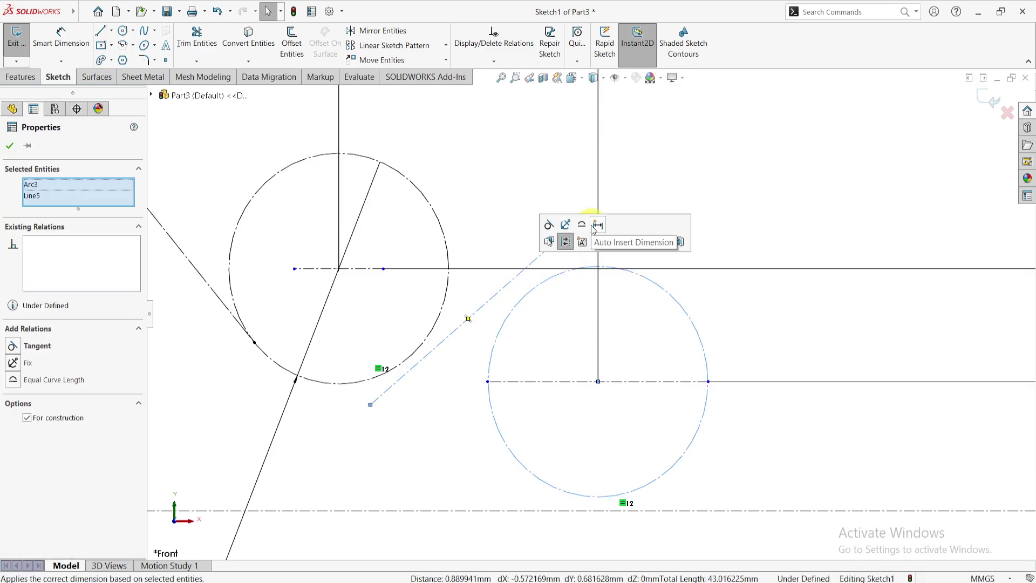
click(582, 224)
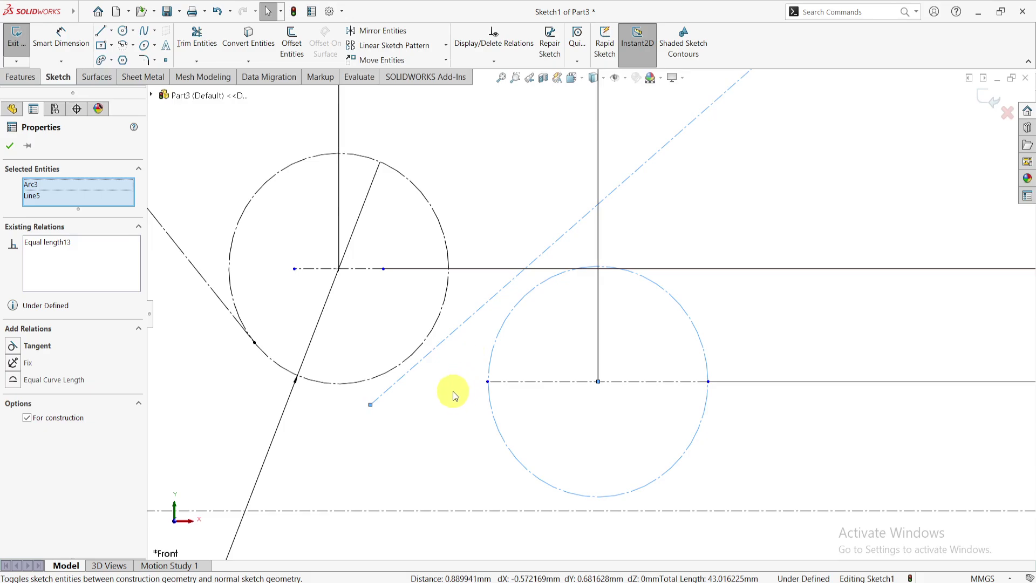
click(435, 405)
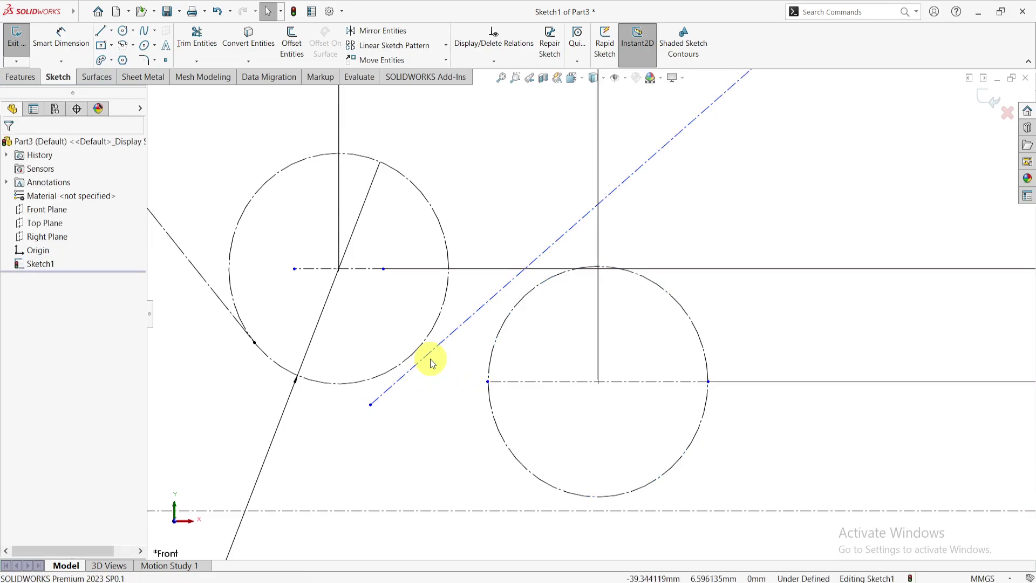
- Make the centerline tangent to the left circle
click(430, 359)
ctrl+click(413, 357)
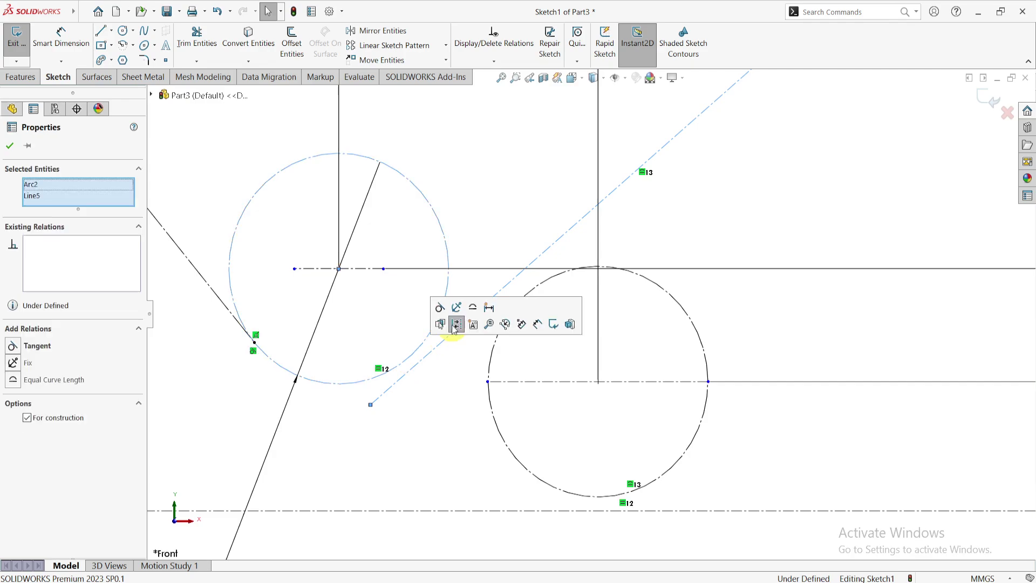
click(440, 307)
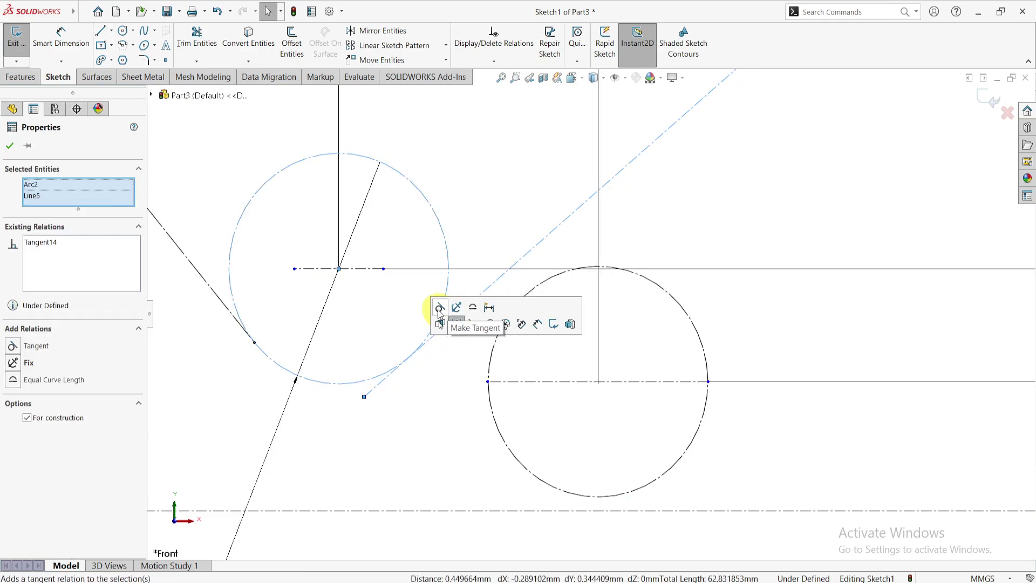
click(571, 248)
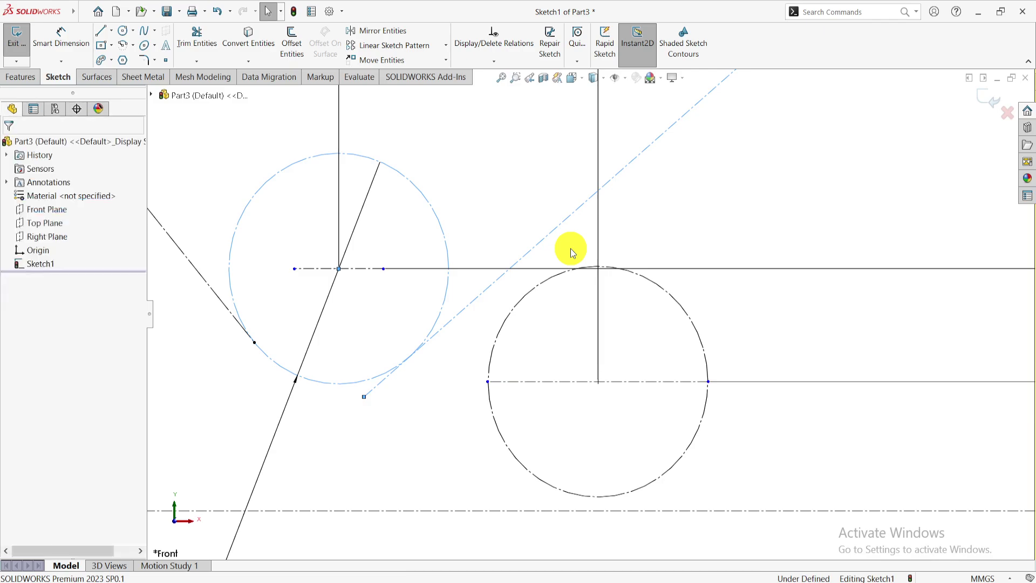
- Delete the Equal length13 relation and make the centerline tangent to the right circle
key(ctrl+b)
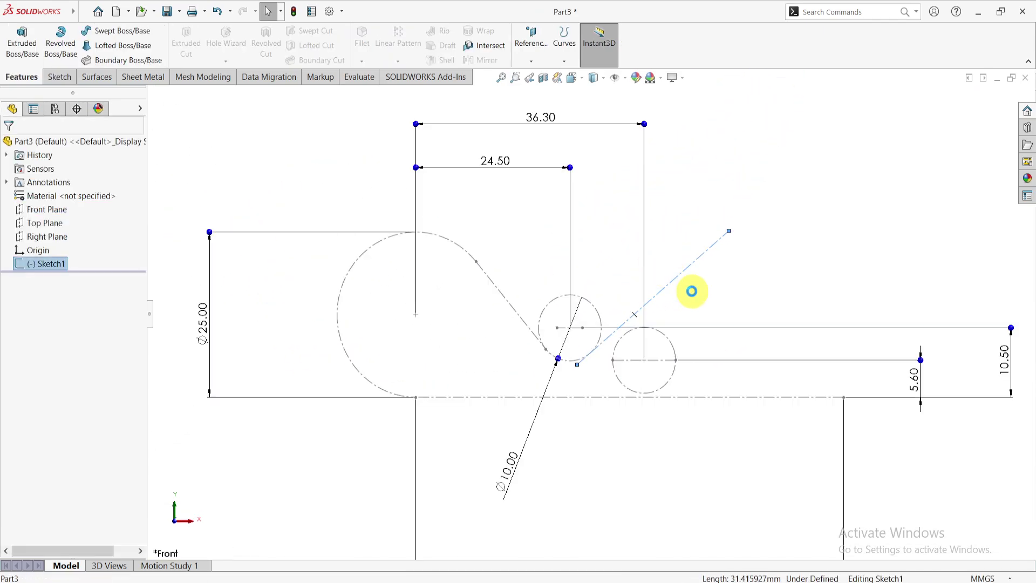
click(693, 272)
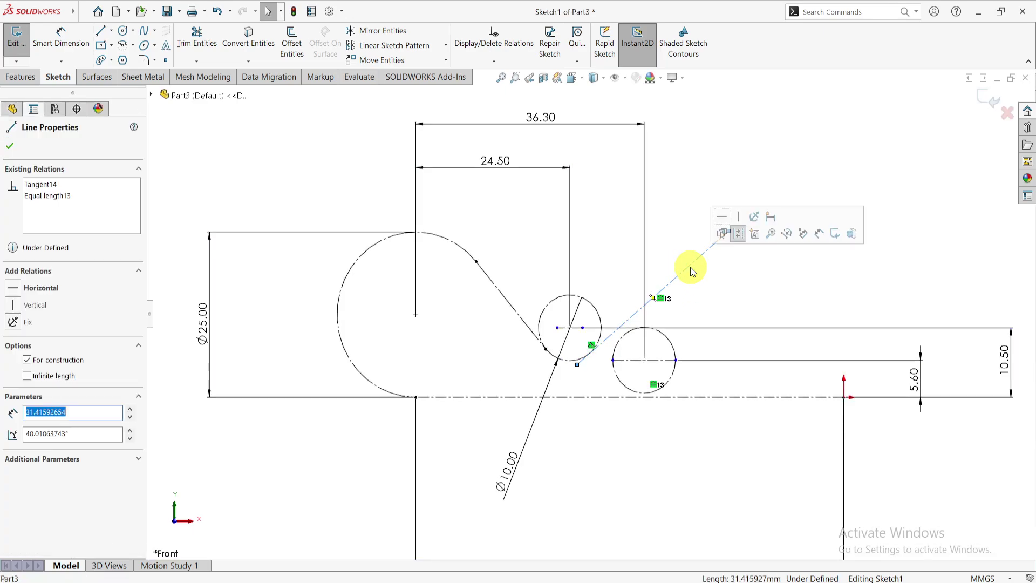
right_click(53, 199)
click(76, 222)
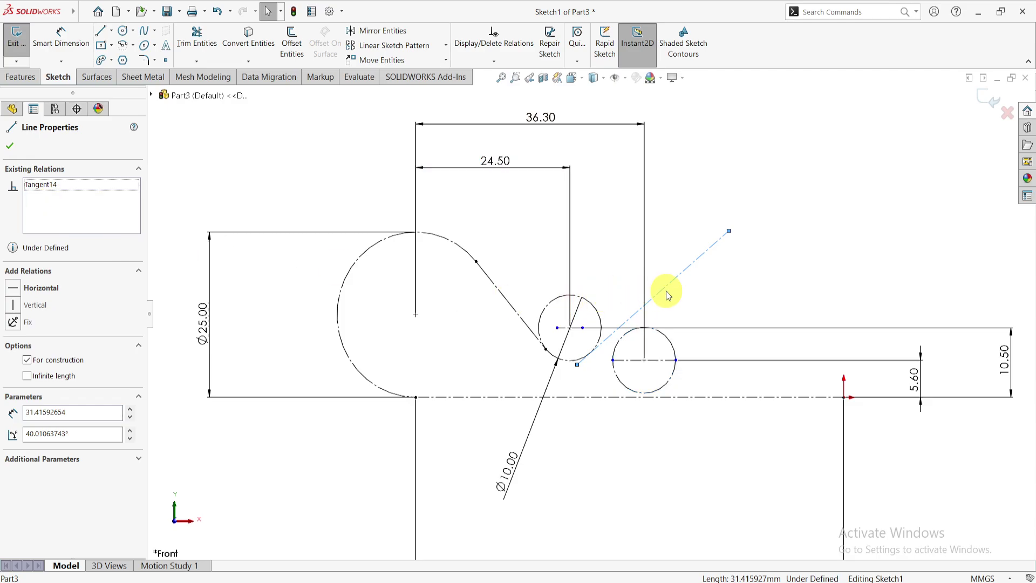
ctrl+click(671, 340)
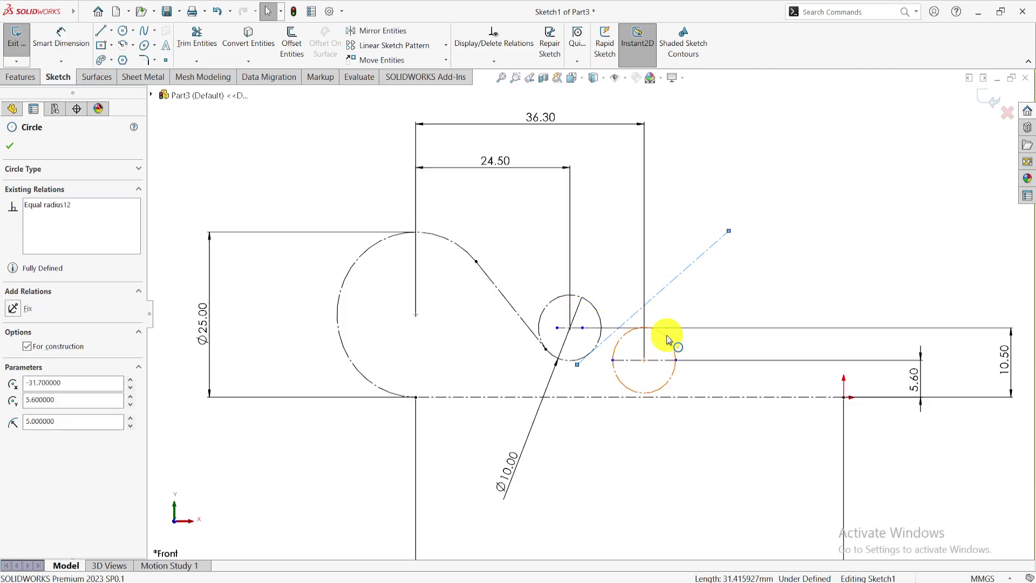
click(698, 284)
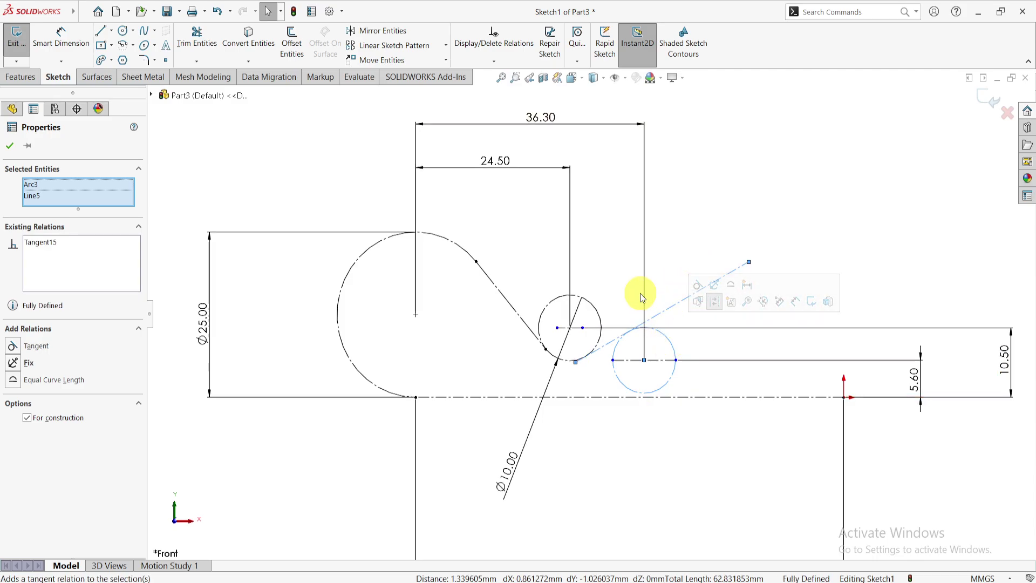
click(195, 48)
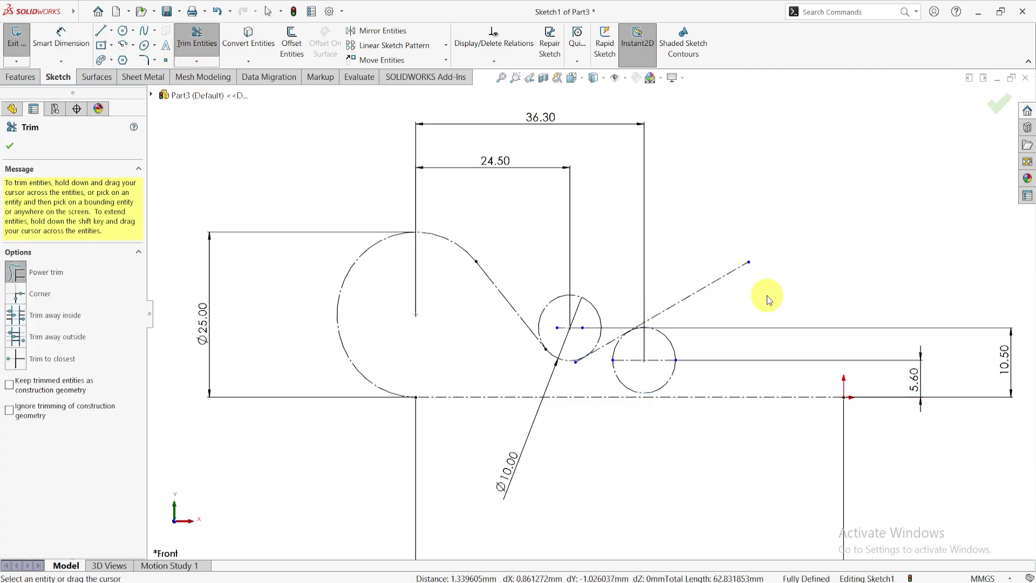
- Power-trim the centerline's overhang beyond the right circle
drag(766, 296, 709, 261)
scroll(639, 350, down, 2)
scroll(639, 349, down, 2)
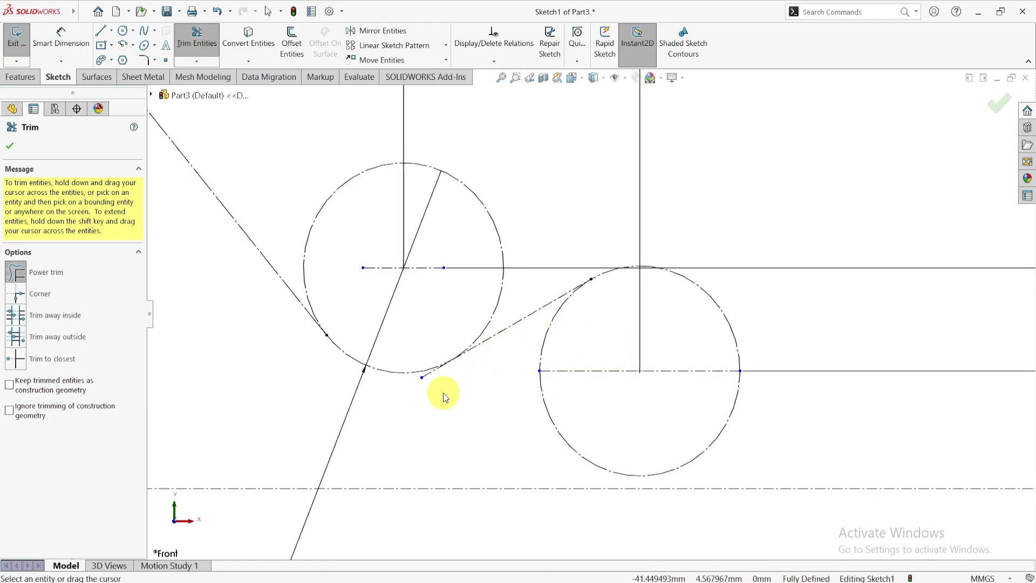
scroll(441, 393, down, 2)
- Trim away the left circle's upper arc and check the Clip.JPG reference drawing
mouse_move(447, 352)
mouse_down()
mouse_move(439, 347)
mouse_move(567, 219)
mouse_move(582, 218)
mouse_up()
scroll(575, 464, up, 3)
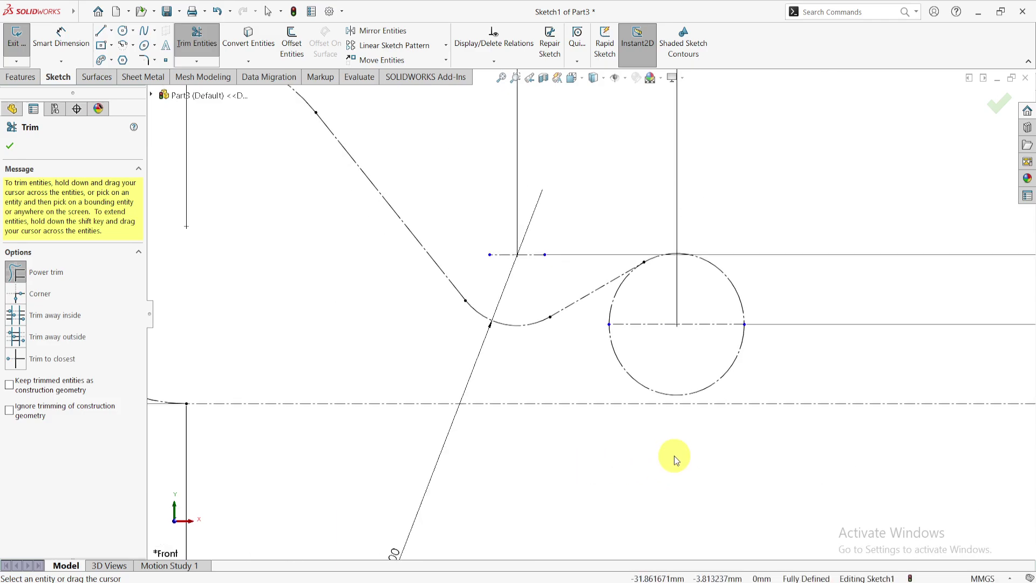
scroll(666, 454, up, 1)
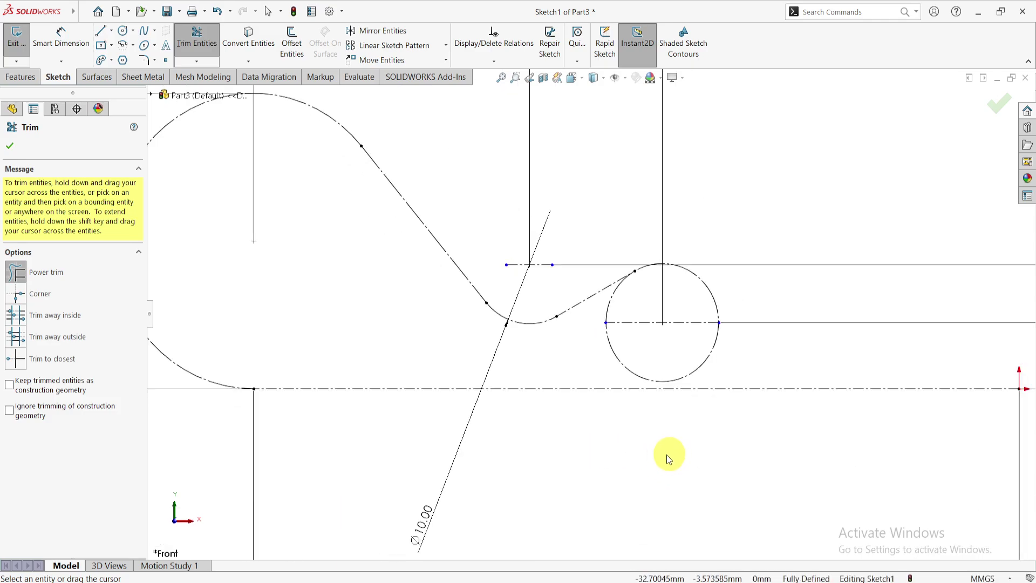
click(497, 576)
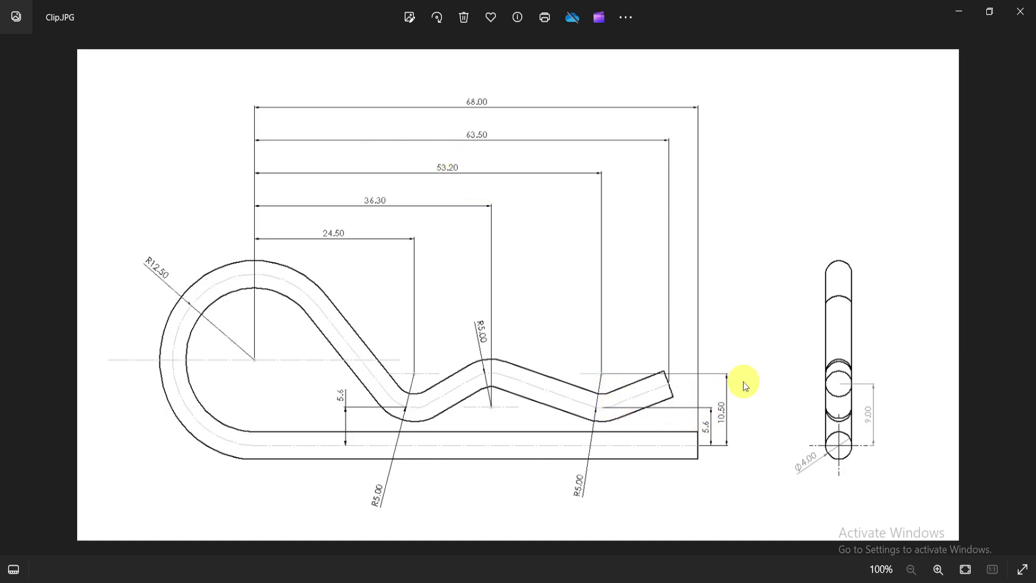
key(alt+Tab)
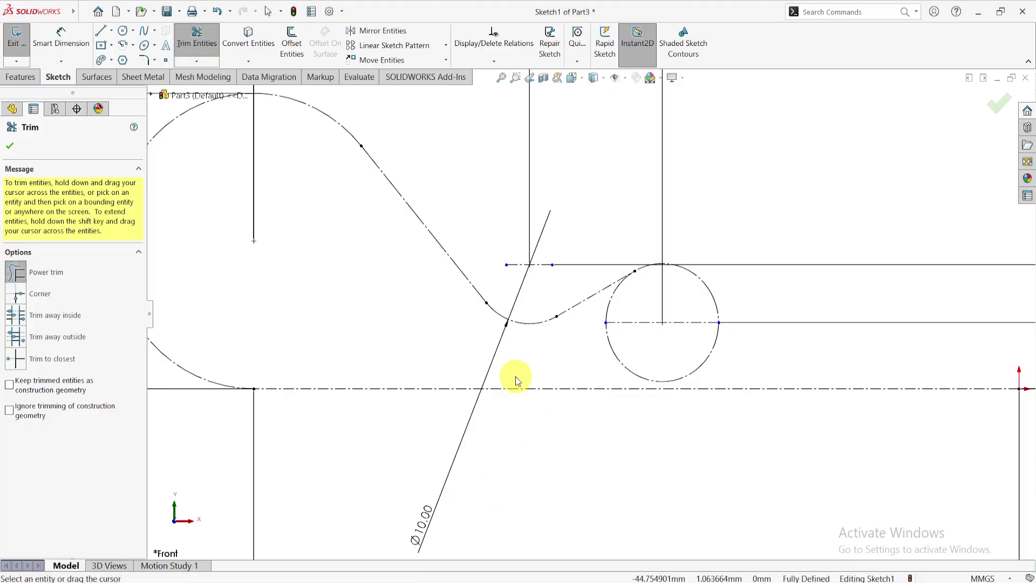
- Sketch a short construction segment on the upper 10.50 mm horizontal line
scroll(516, 377, up, 2)
scroll(590, 324, up, 1)
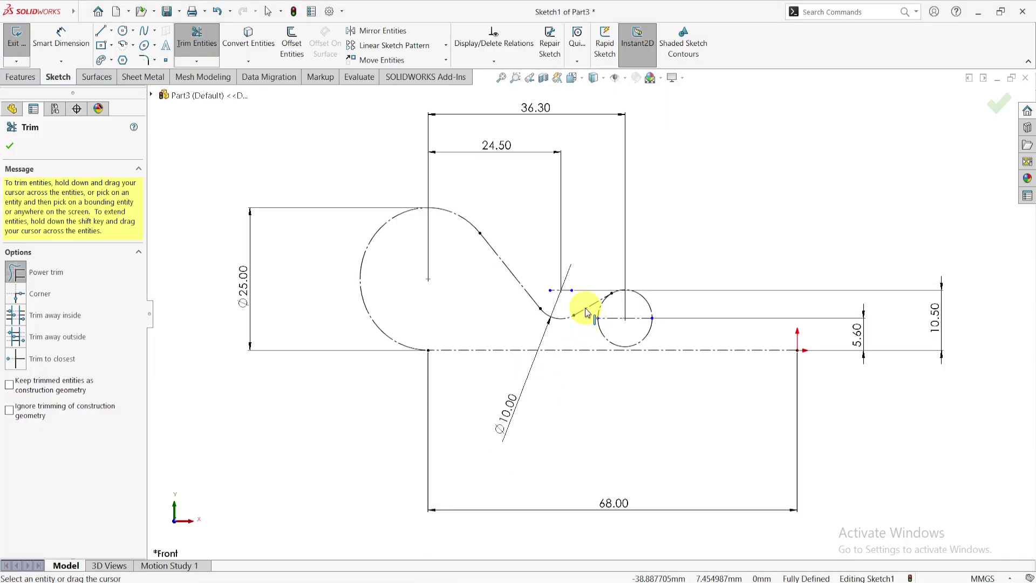
click(101, 31)
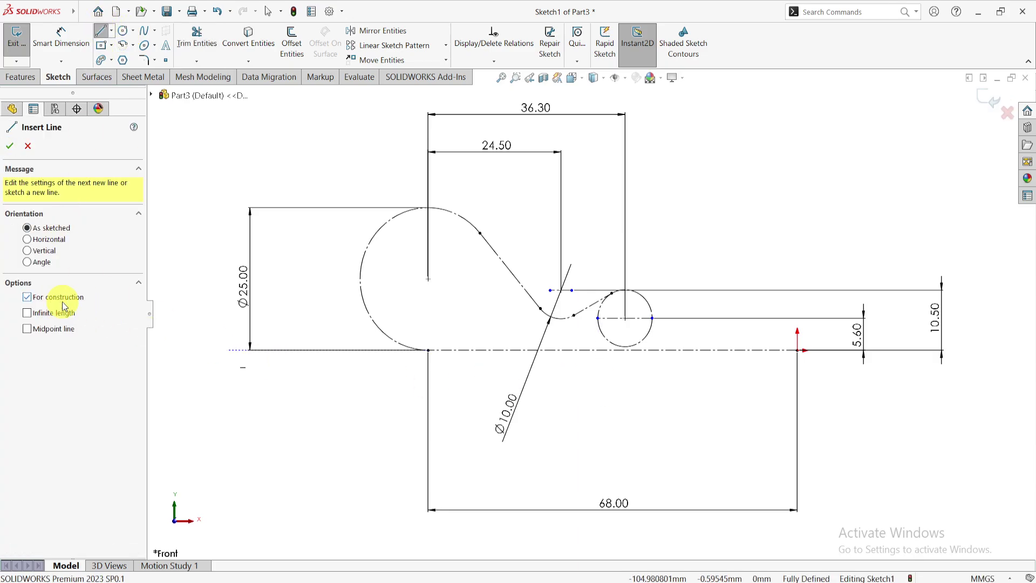
click(710, 290)
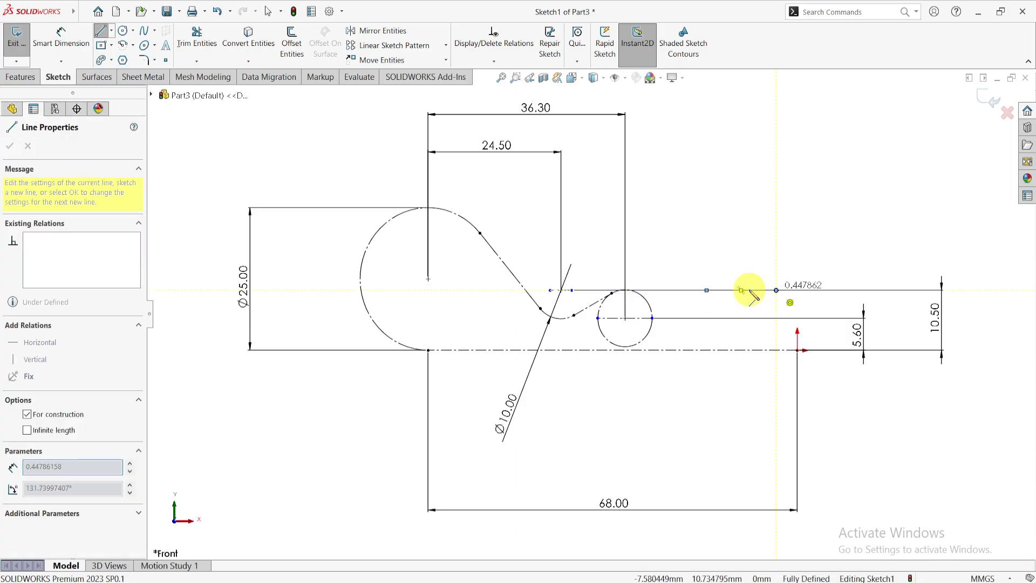
double_click(774, 290)
key(Escape)
scroll(766, 296, down, 3)
- Start a Smart Dimension between the short segment and the large circle's centre
right_drag(750, 323, 740, 248)
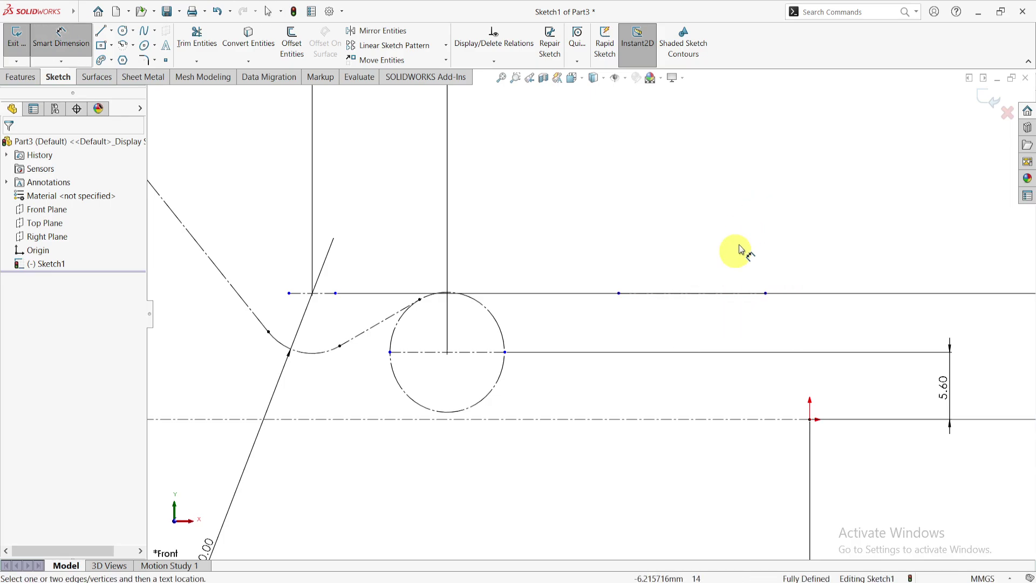
click(694, 294)
scroll(693, 296, up, 3)
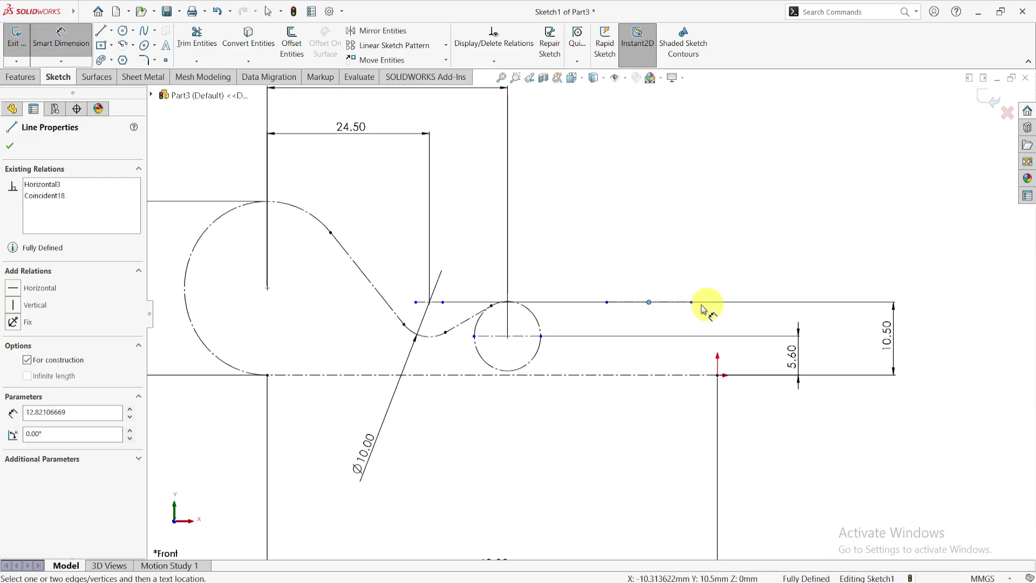
click(266, 291)
scroll(592, 310, up, 3)
- Place a 53.20 mm horizontal dimension from the large circle's centre to the segment's midpoint
scroll(593, 311, up, 2)
click(610, 310)
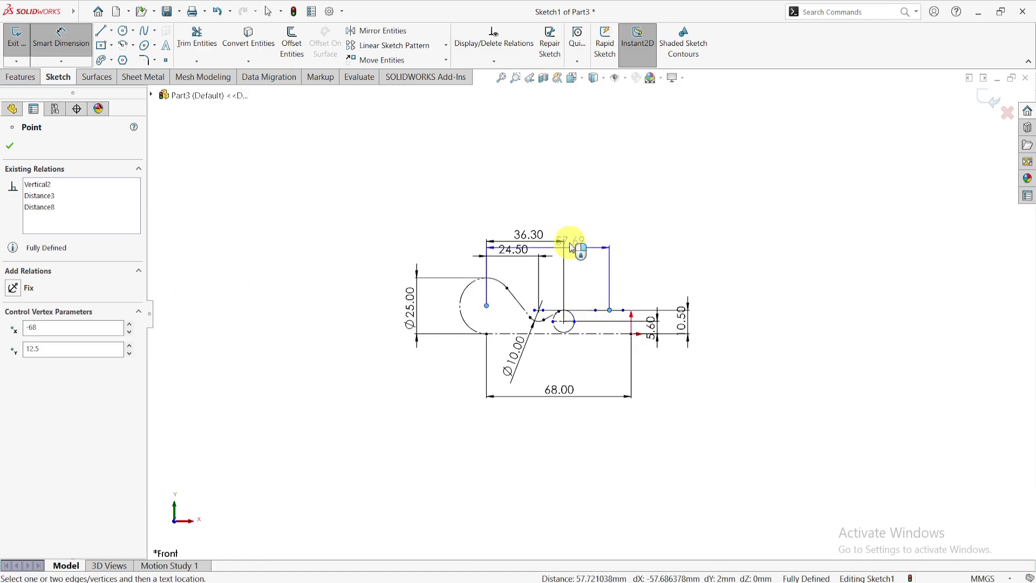
click(554, 215)
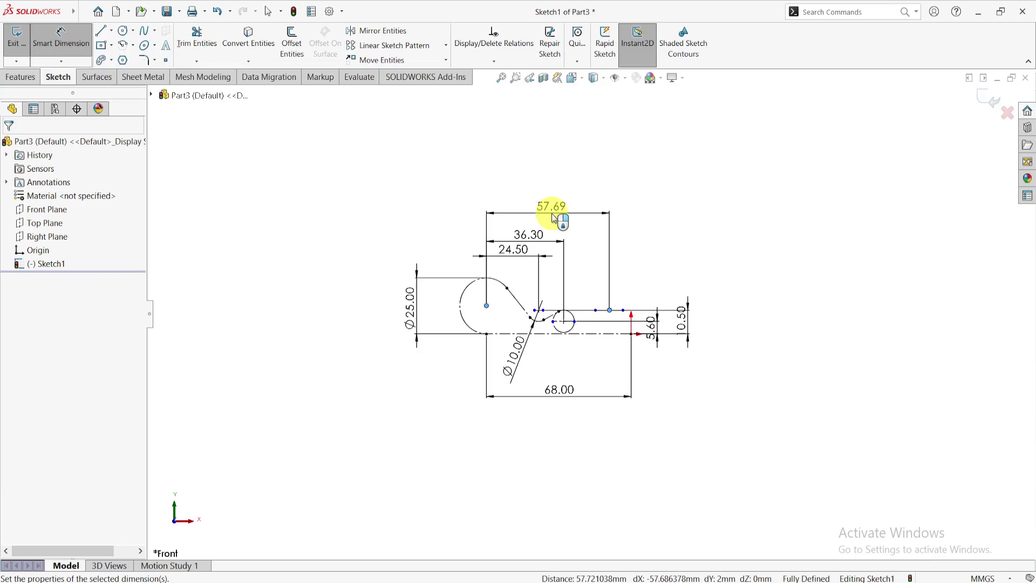
text(53)
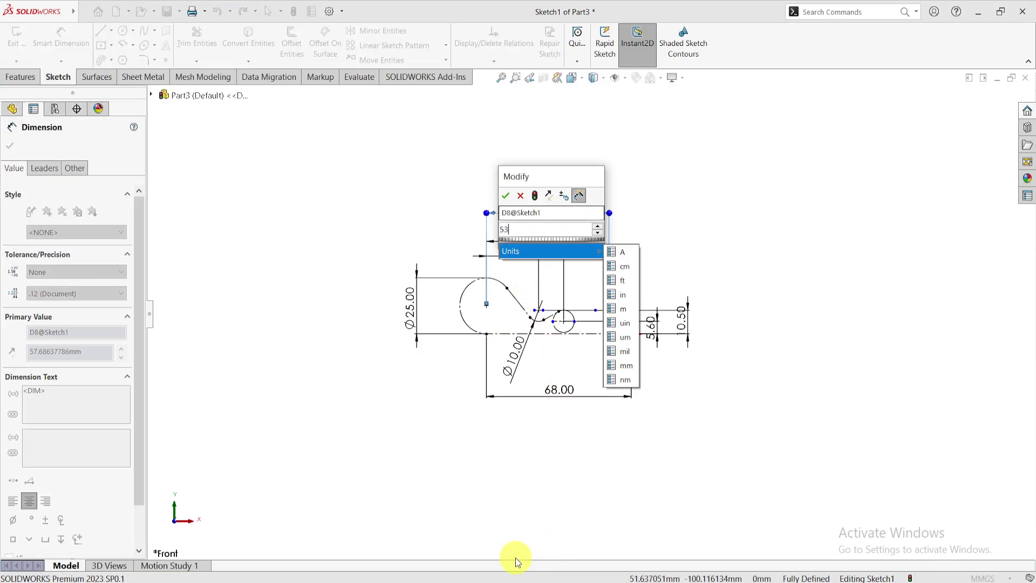
key(alt+Tab)
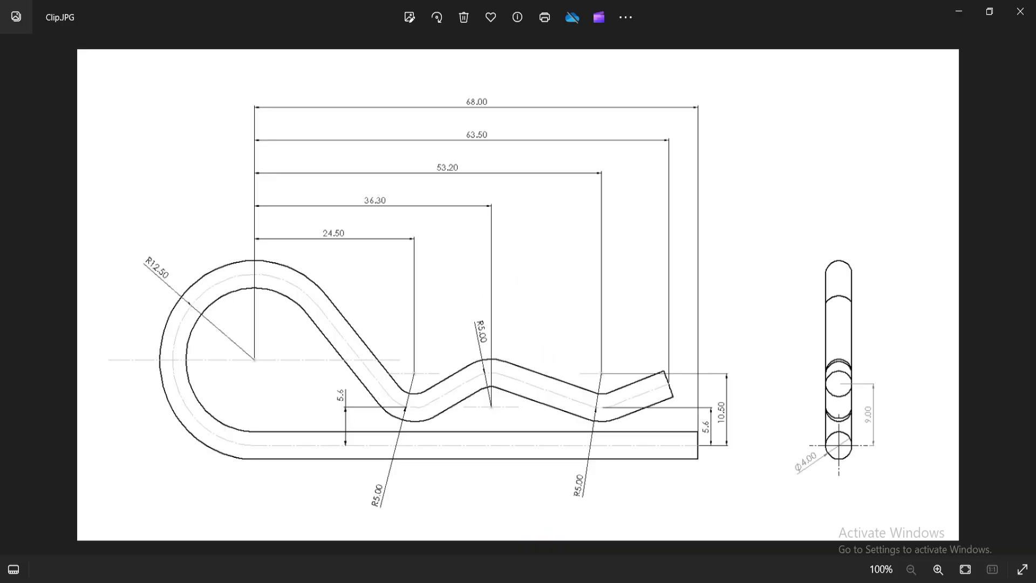
key(alt+Tab)
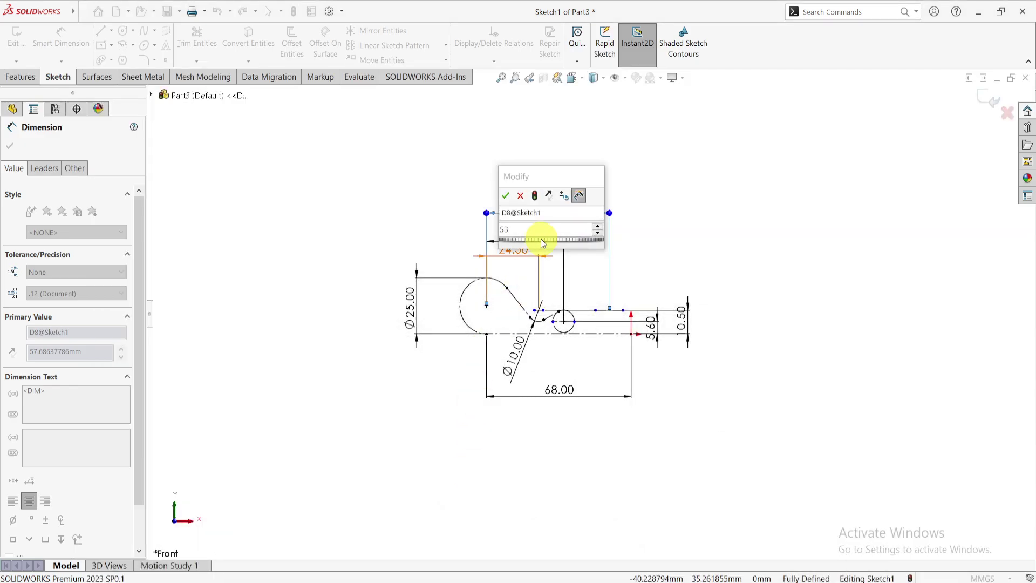
text(.2)
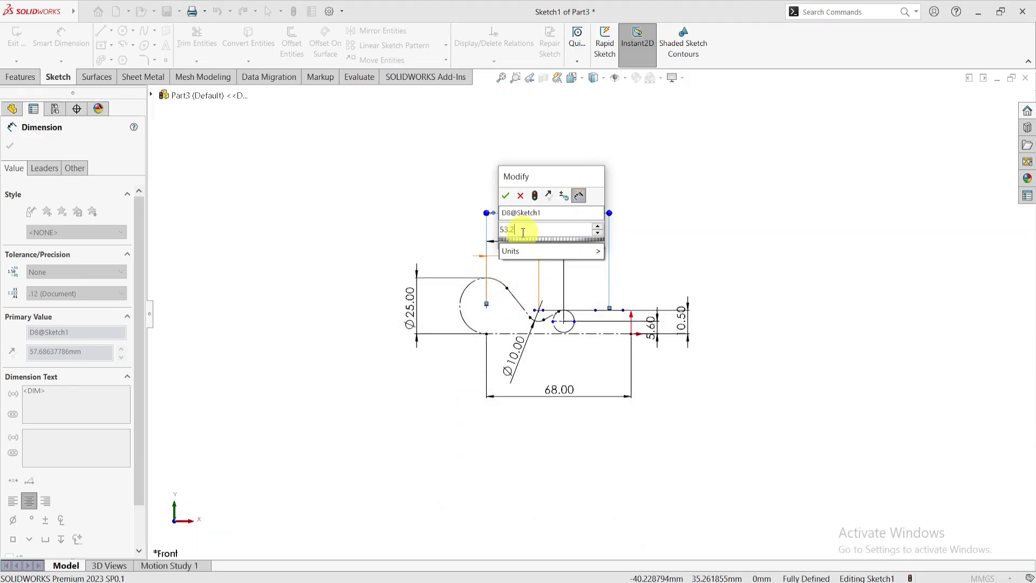
click(505, 198)
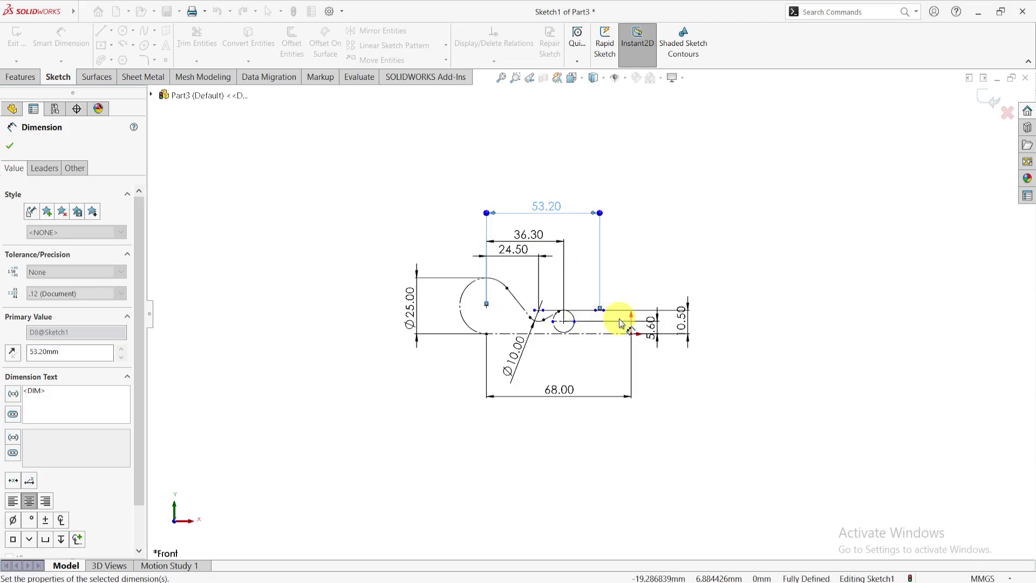
scroll(589, 317, down, 1)
scroll(603, 318, down, 2)
key(Escape)
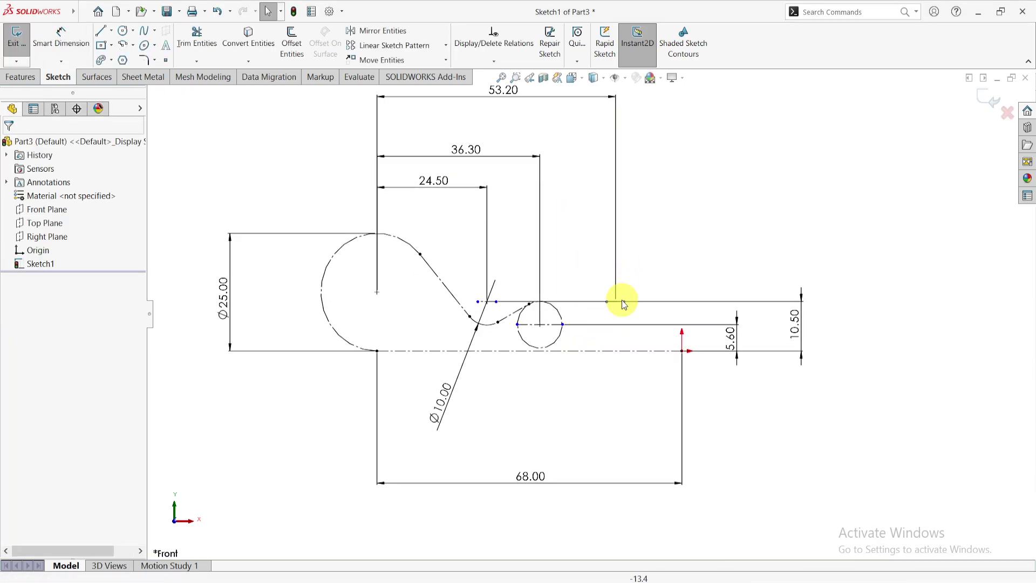
- Select the right and left short construction segments together
scroll(620, 299, down, 3)
scroll(642, 307, down, 1)
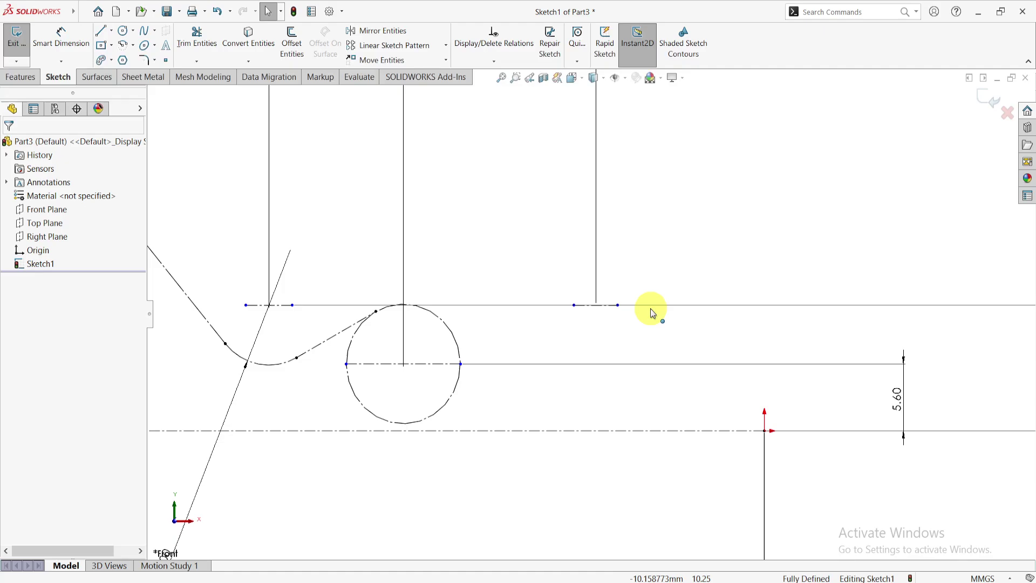
click(597, 305)
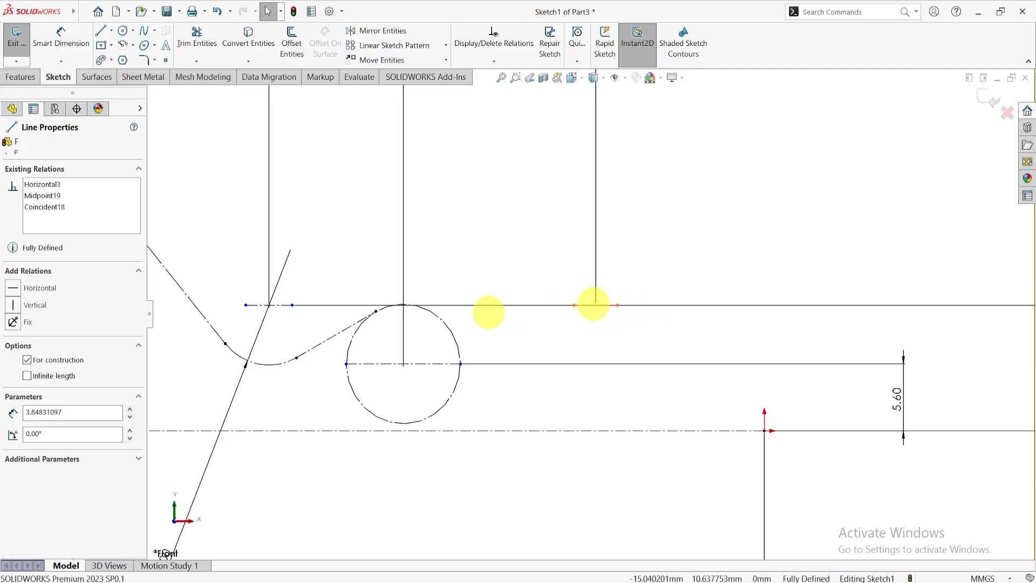
ctrl+click(281, 306)
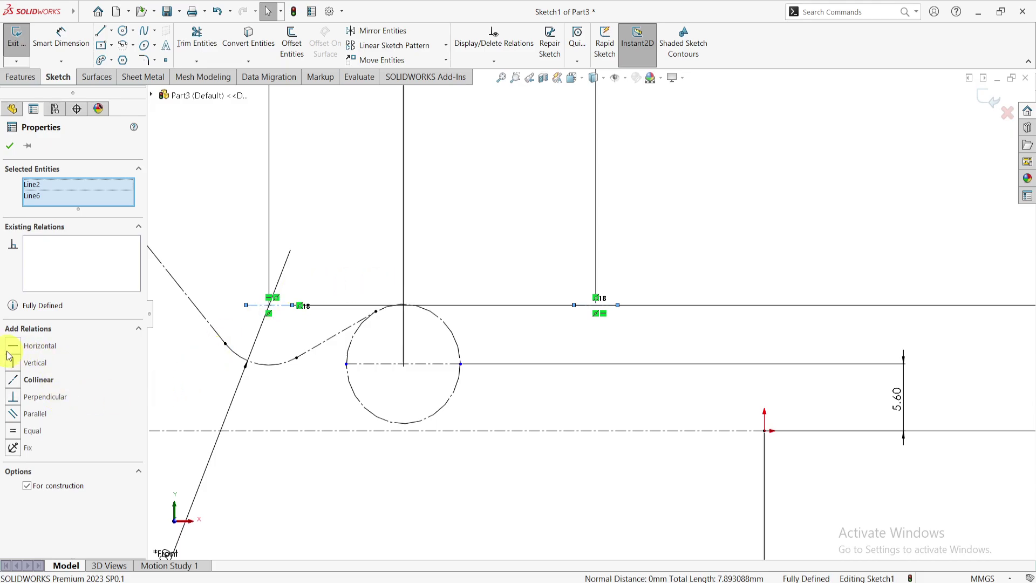
- Draw a circle centred on the 53.20 mm segment's midpoint
click(730, 258)
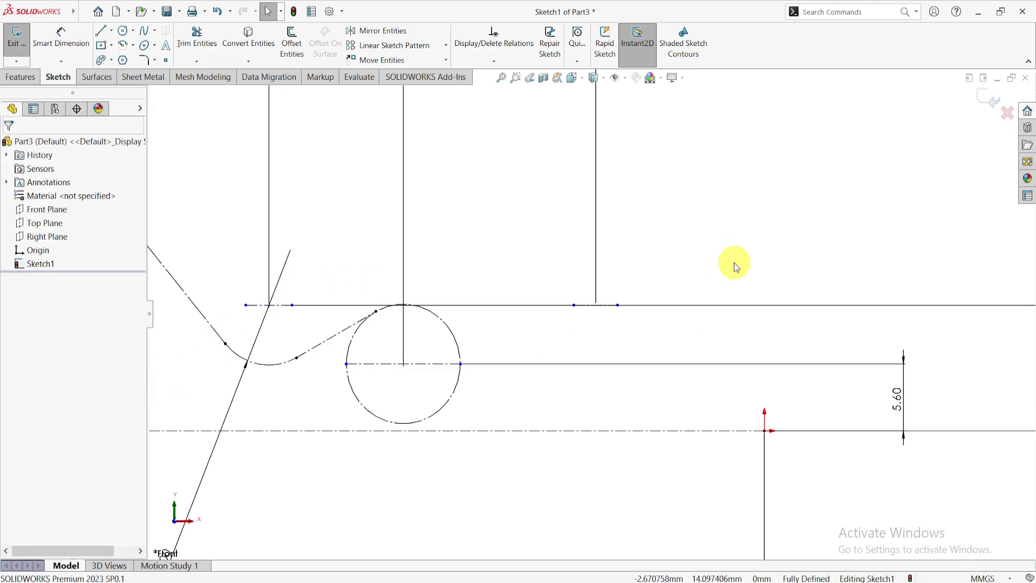
click(124, 30)
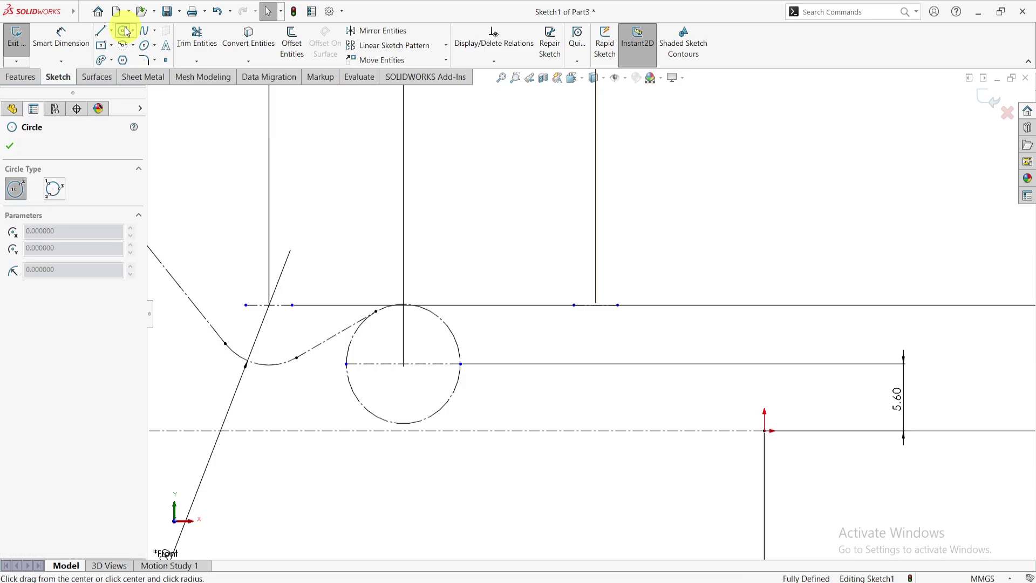
click(596, 306)
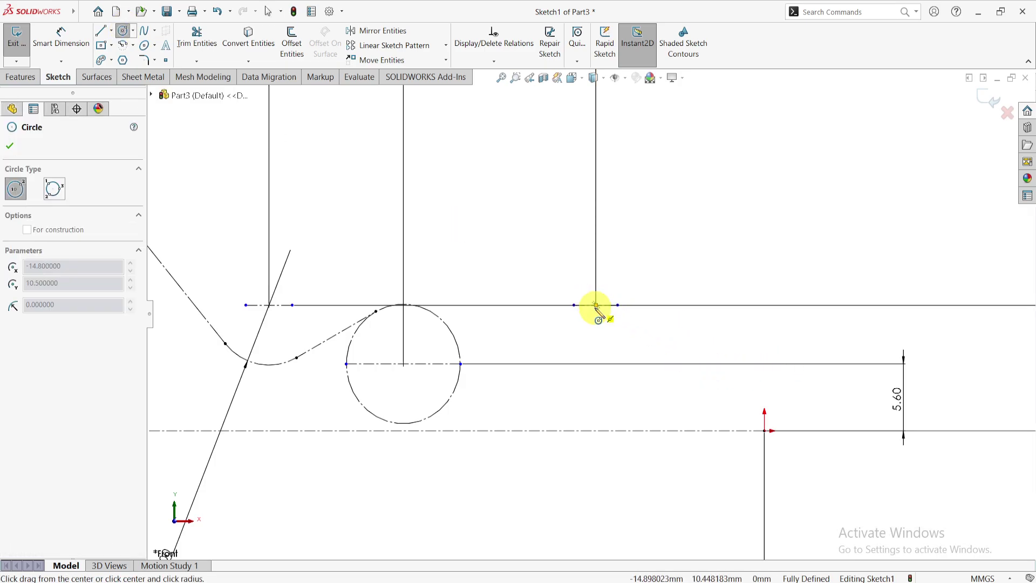
click(593, 357)
key(Escape)
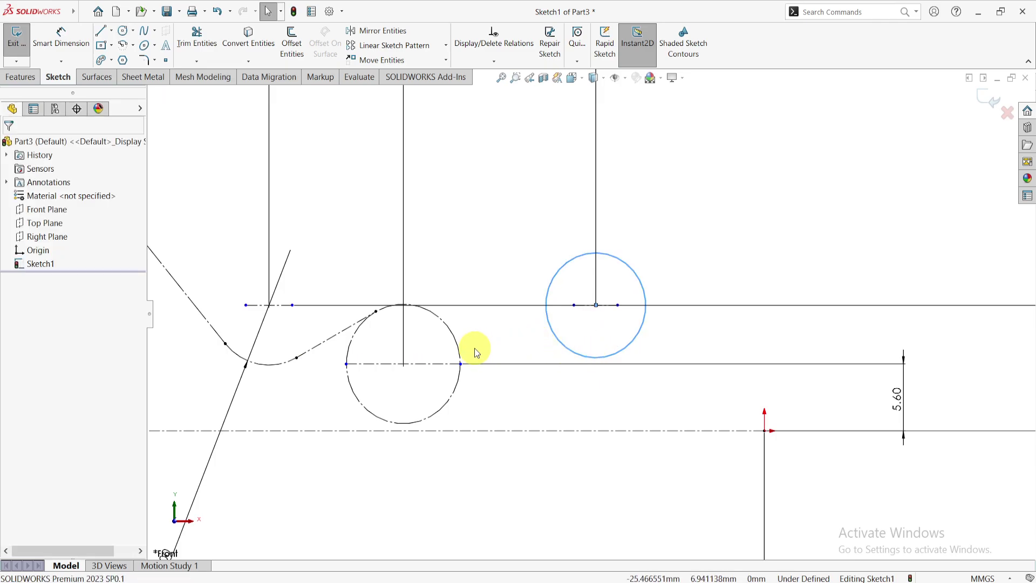
- Make the new circle Equal to the Ø10 circle and set it to construction geometry
click(460, 351)
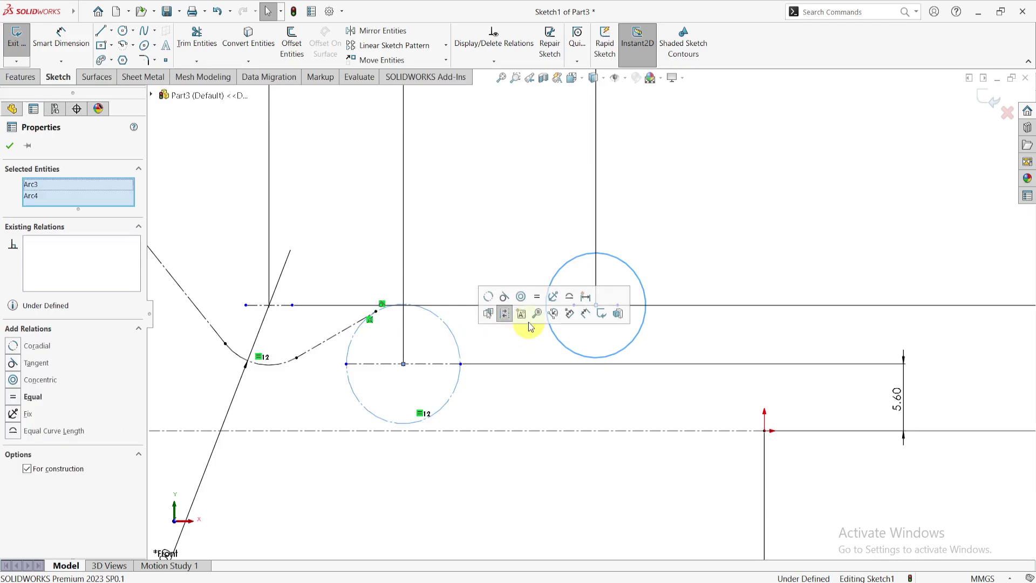
click(536, 298)
click(516, 331)
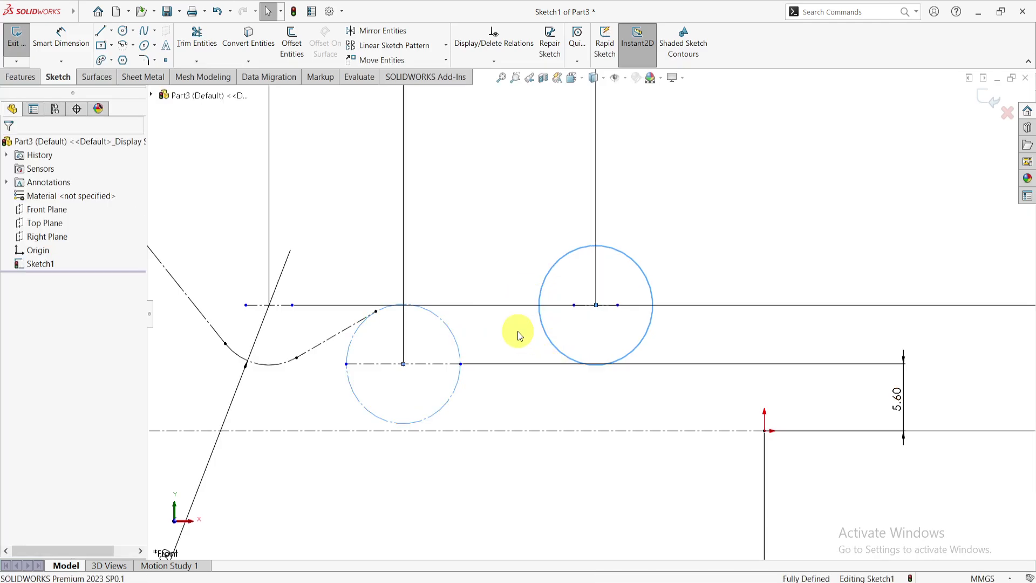
click(545, 335)
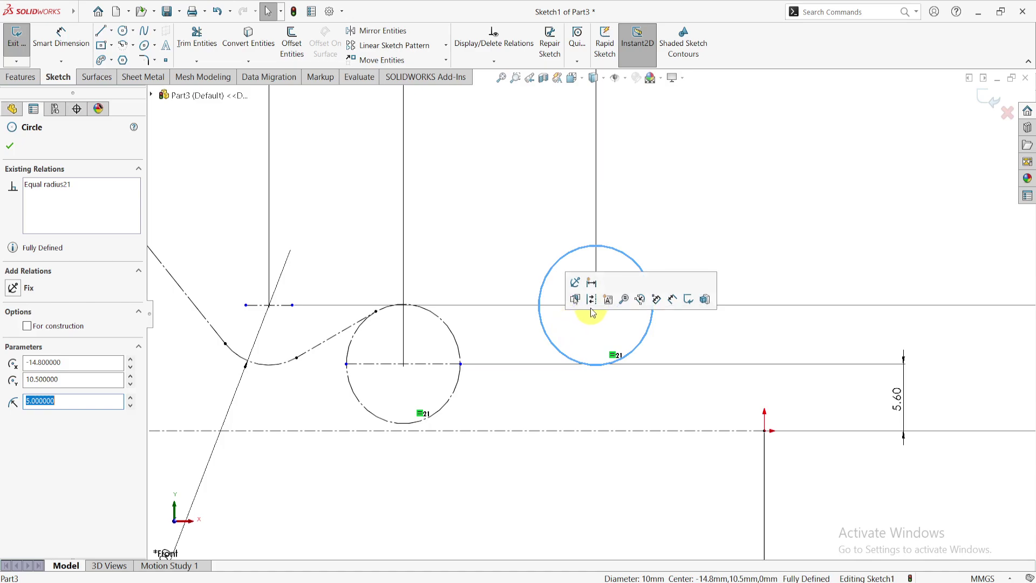
click(594, 302)
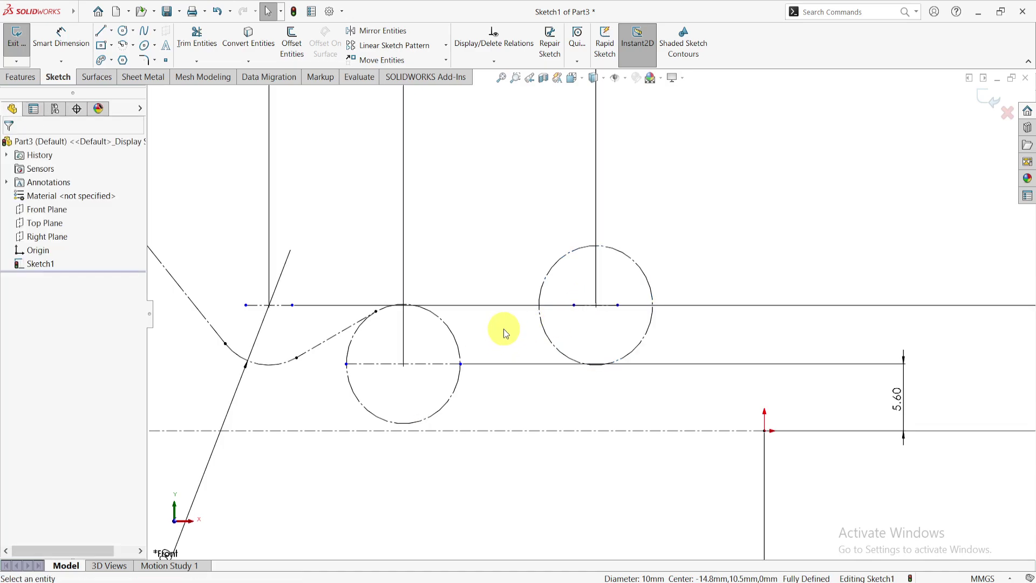
- Draw a slanted line from the middle circle's top to the right circle's bottom
click(99, 36)
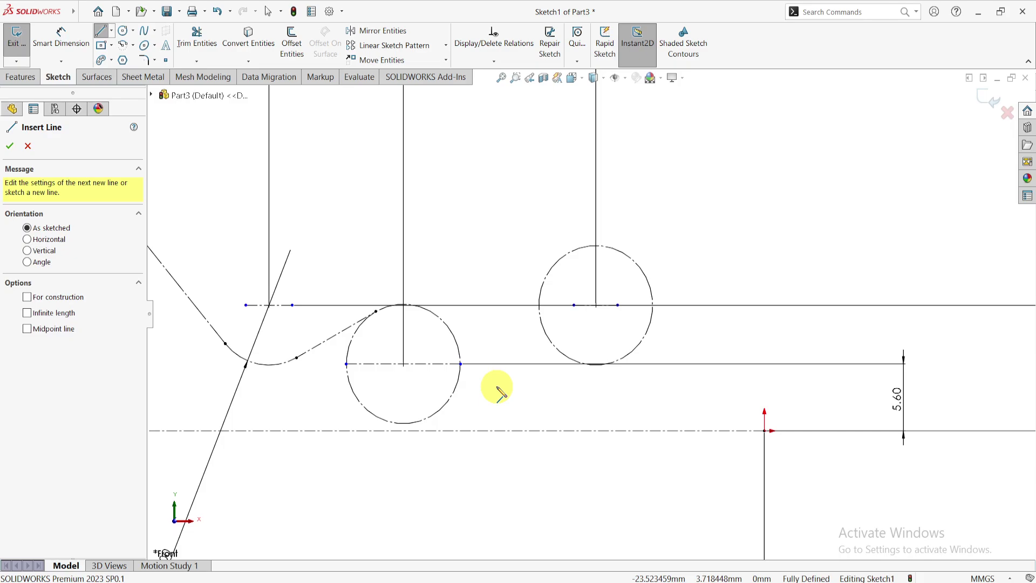
key(alt+Tab)
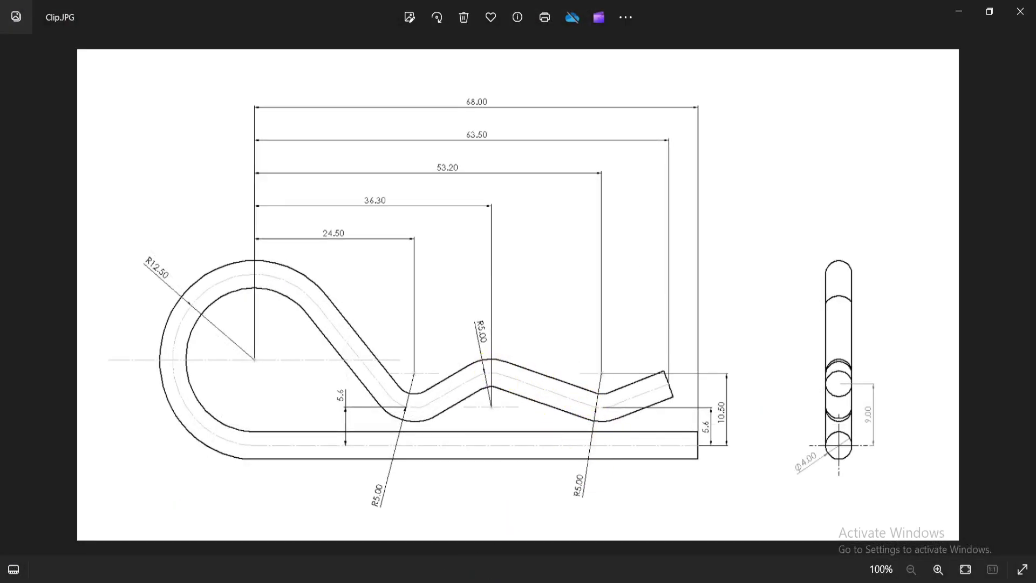
key(alt+Tab)
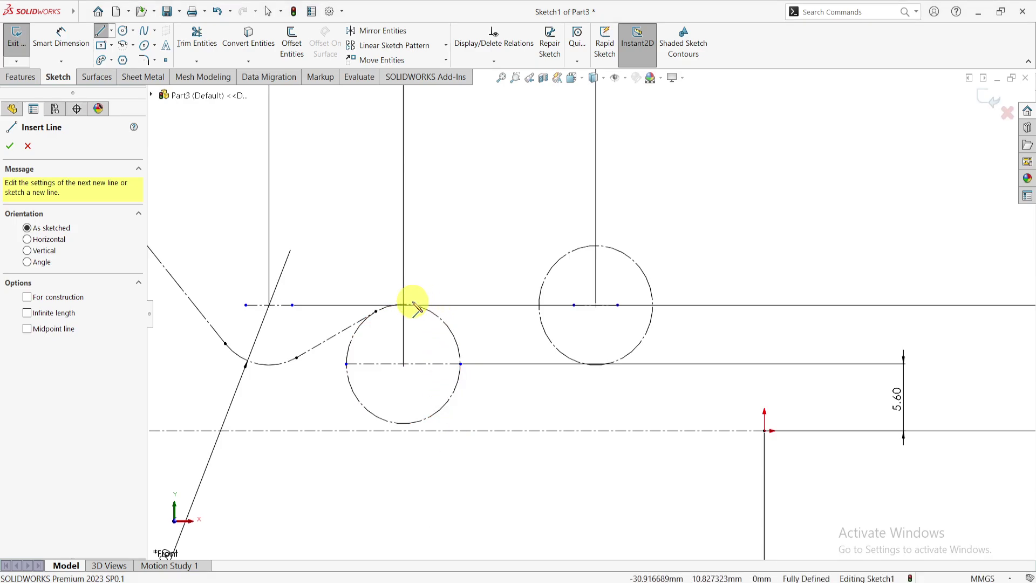
click(422, 294)
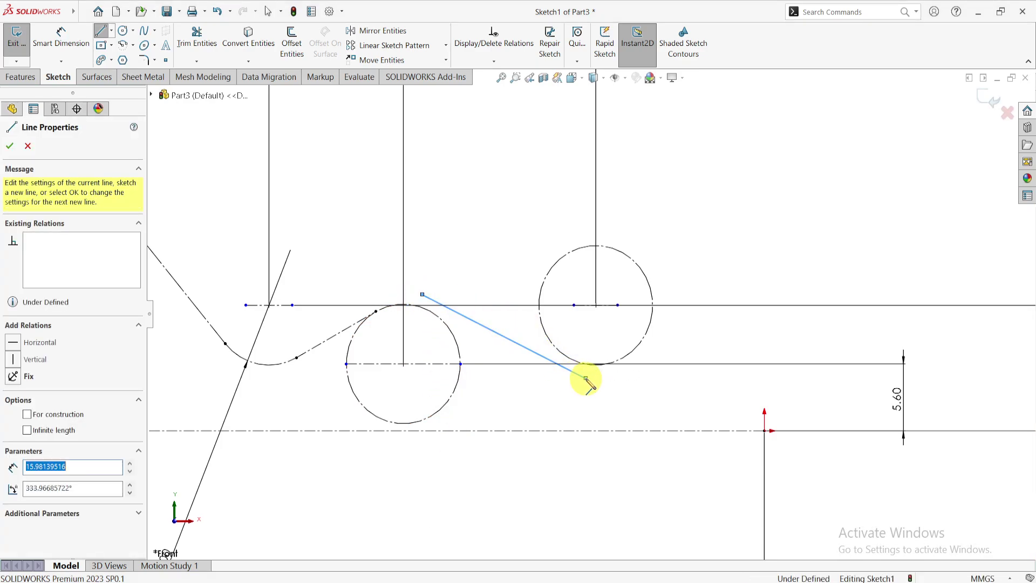
click(586, 379)
key(Escape)
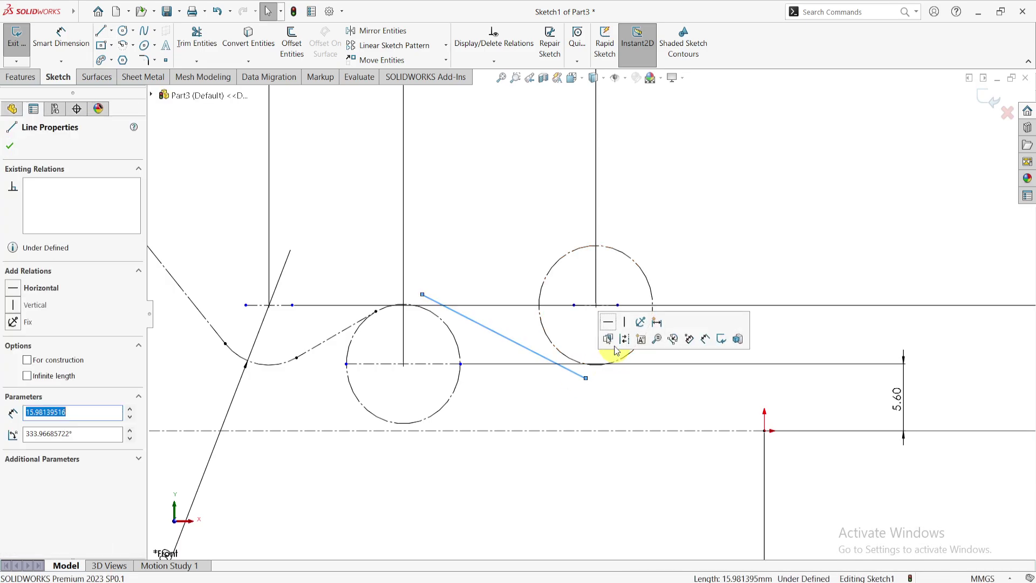
- Convert the slanted line to construction and make it tangent to the right circle
click(626, 339)
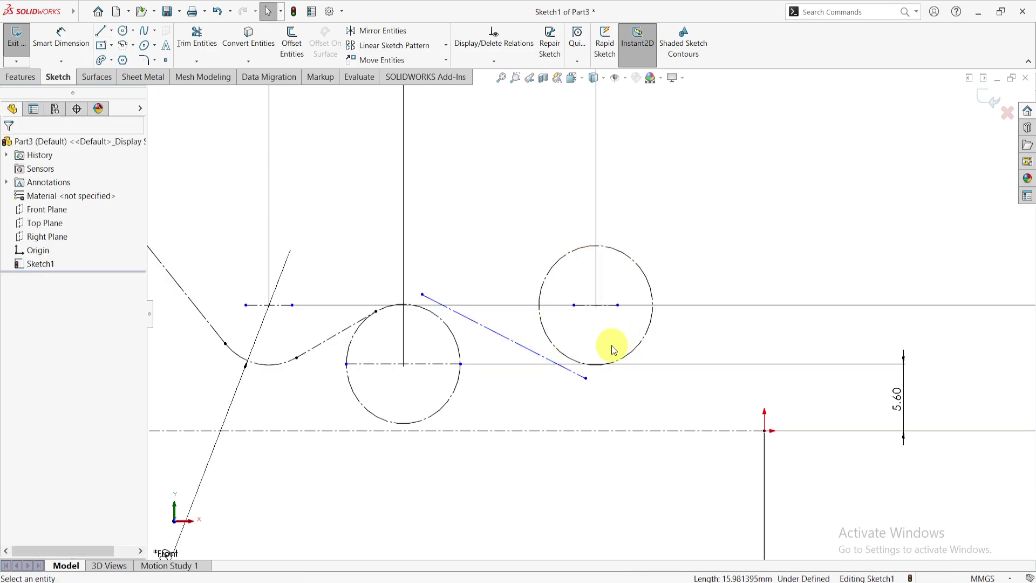
click(556, 348)
ctrl+click(534, 351)
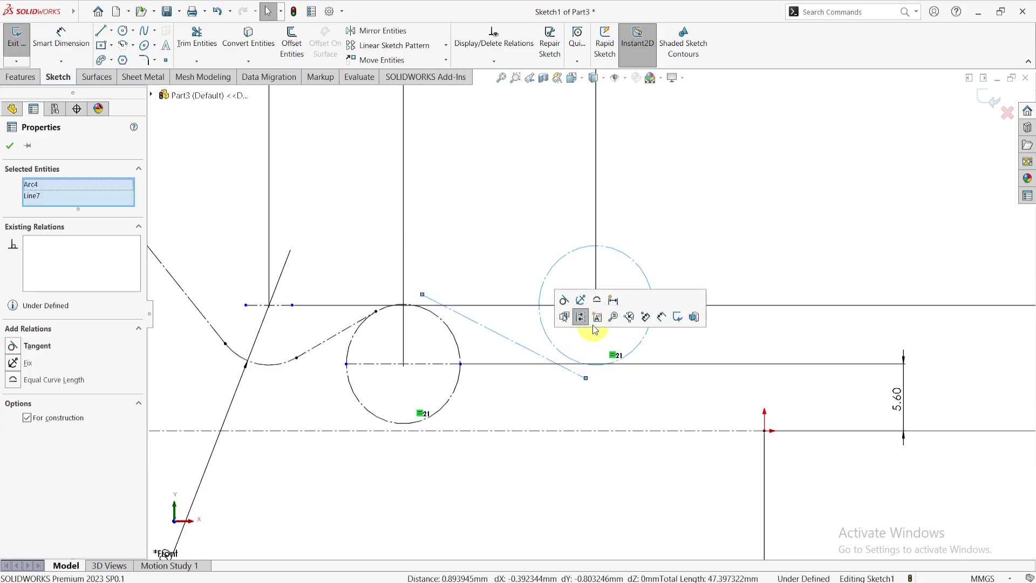
click(564, 300)
click(545, 426)
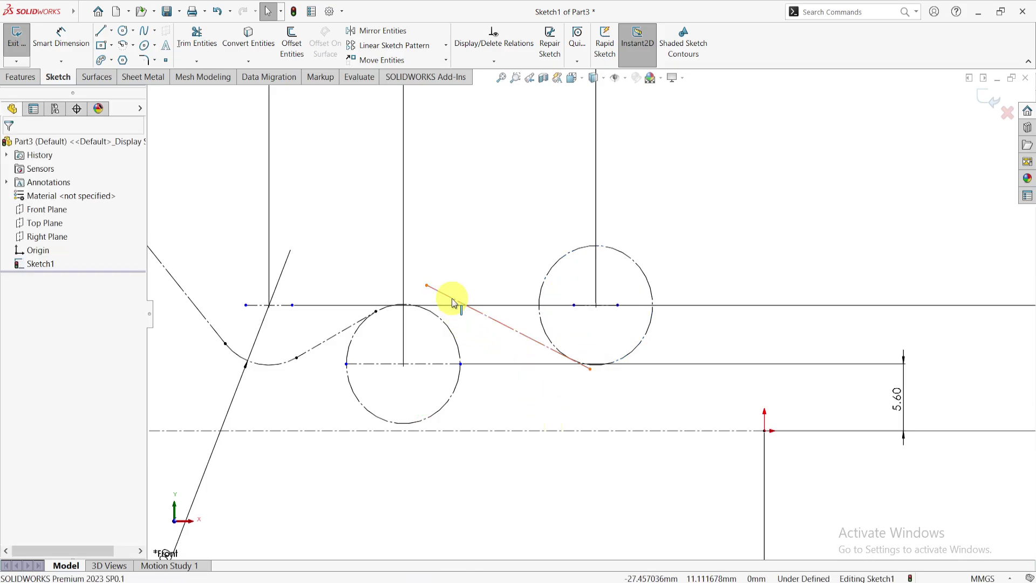
- Make the slanted construction line tangent to the left circle
click(453, 302)
click(446, 328)
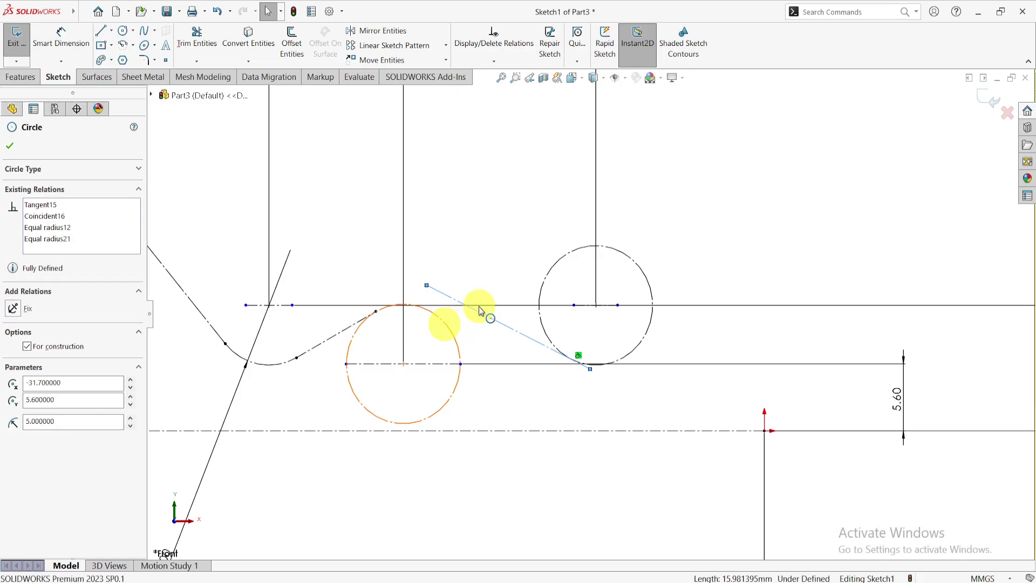
ctrl+click(479, 311)
click(475, 276)
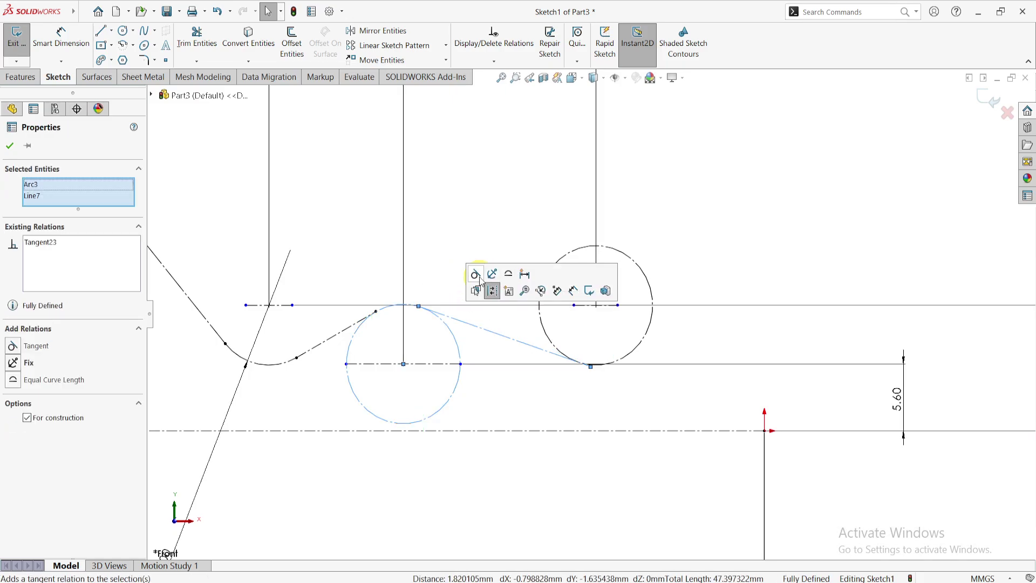
scroll(474, 341, down, 2)
scroll(473, 340, down, 3)
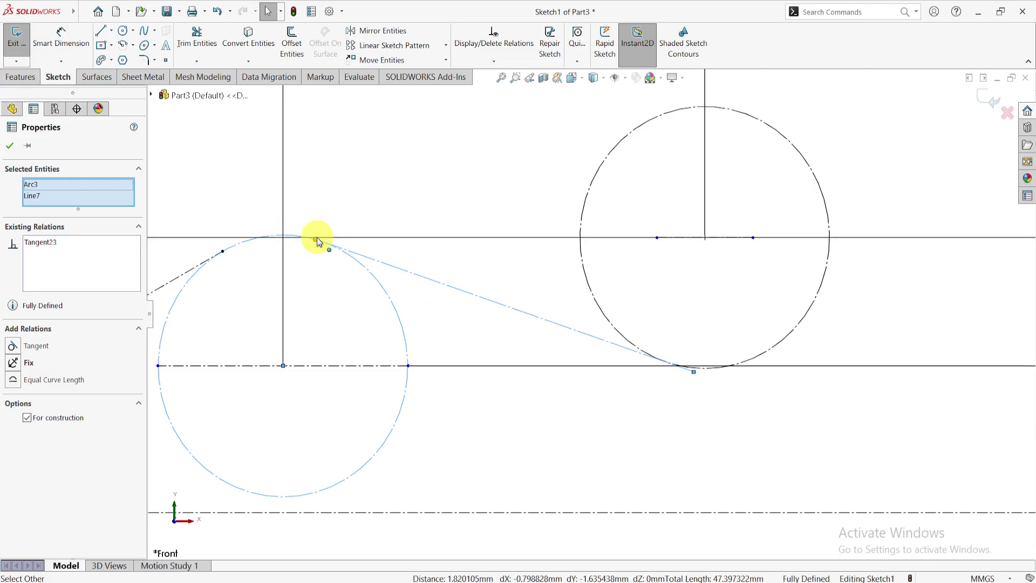
click(316, 281)
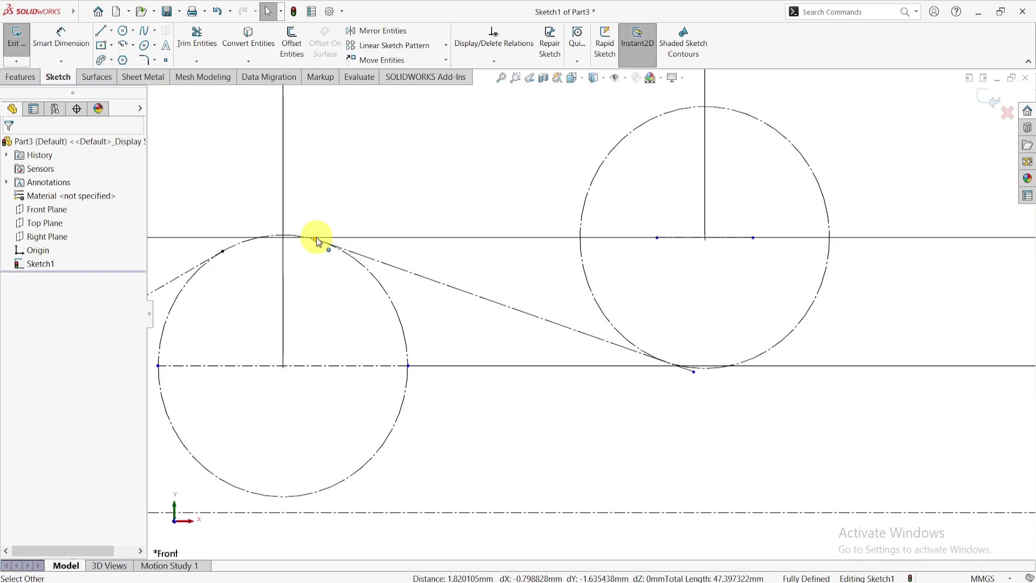
- Stretch the line's upper end past the left circle and trim off its overhang
drag(317, 242, 231, 210)
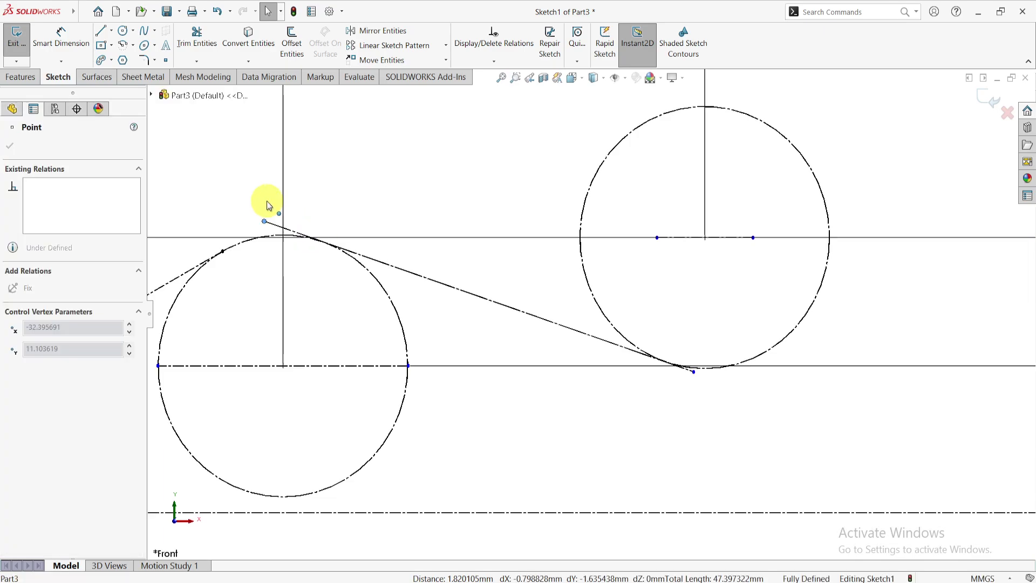
click(202, 48)
drag(245, 220, 669, 364)
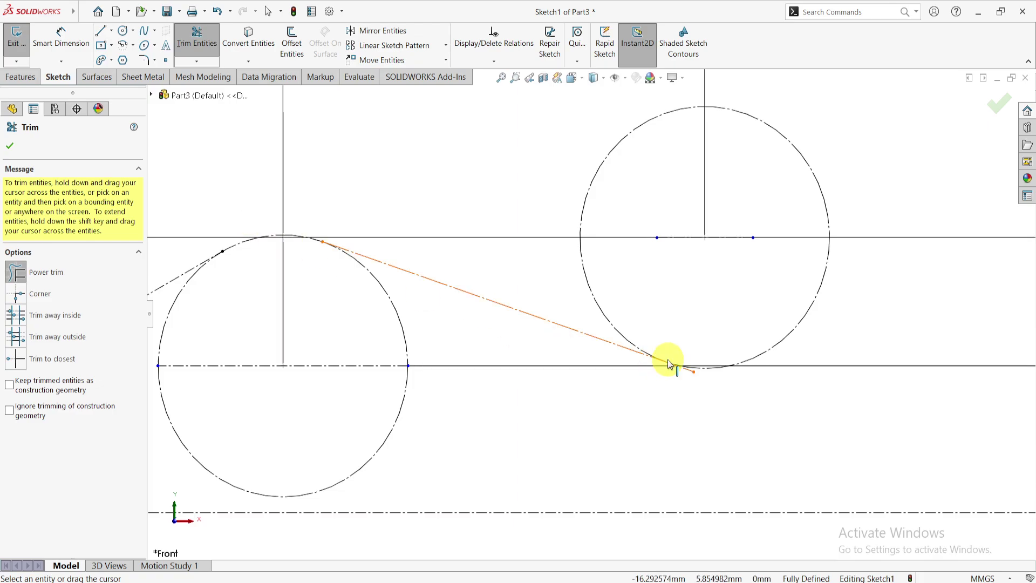
scroll(636, 371, down, 3)
scroll(613, 349, down, 2)
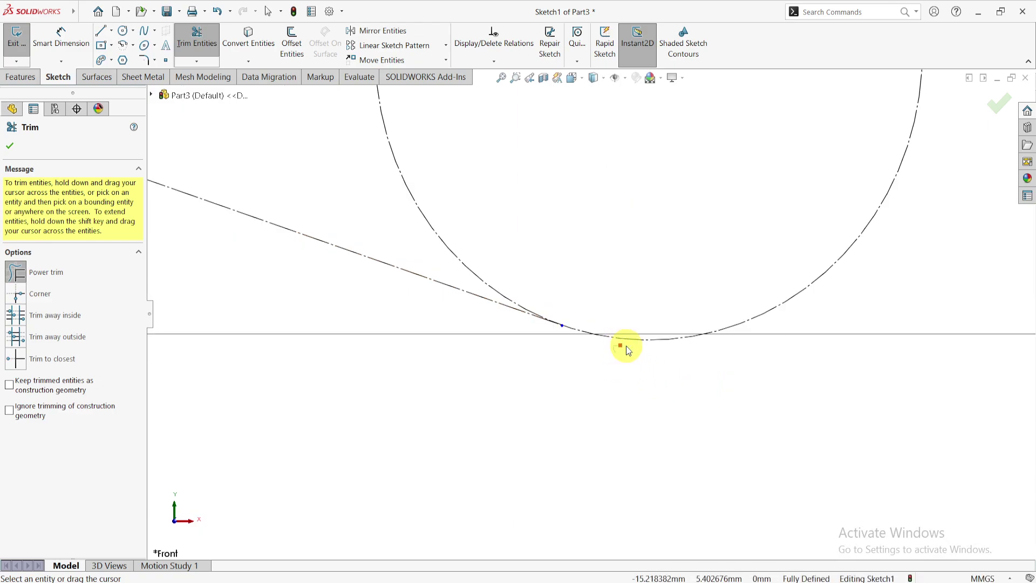
scroll(588, 407, up, 4)
scroll(486, 389, up, 1)
- Trim the middle circle's lower half and unneeded arc side, leaving a smooth top arc
drag(487, 390, 413, 363)
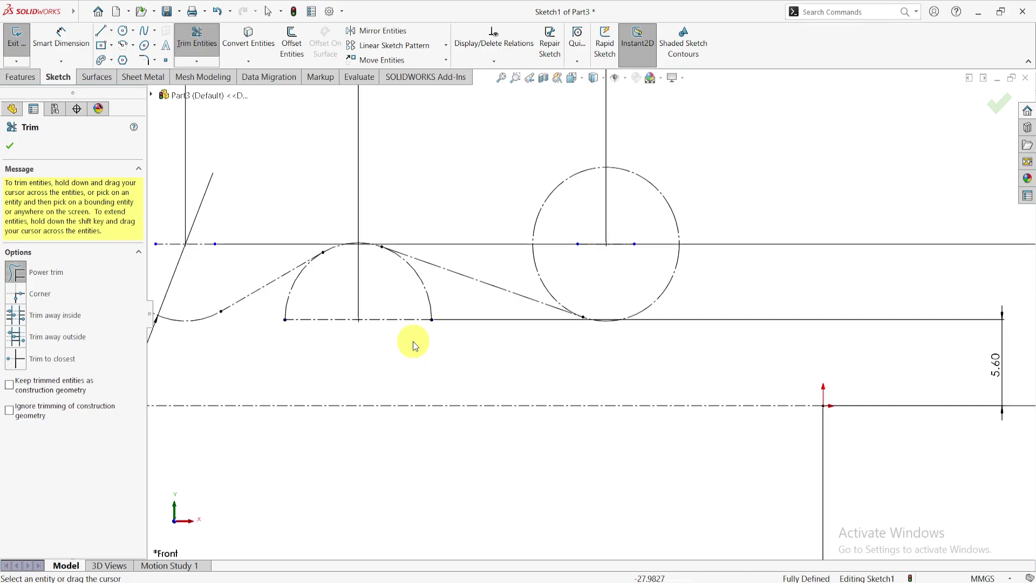
mouse_move(459, 313)
mouse_down()
mouse_move(433, 300)
mouse_move(281, 295)
mouse_up()
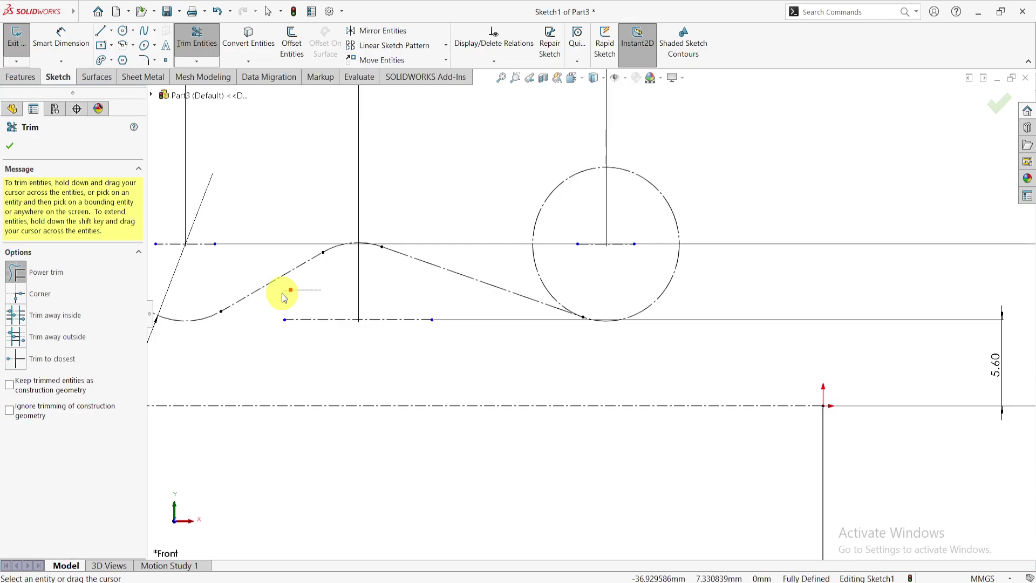
scroll(548, 346, up, 2)
scroll(551, 343, up, 2)
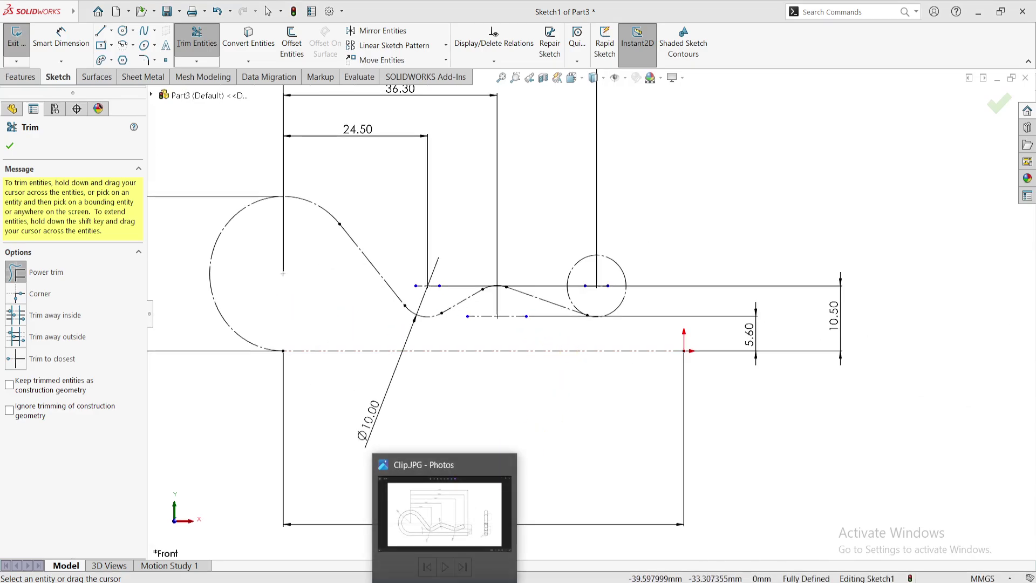
click(480, 513)
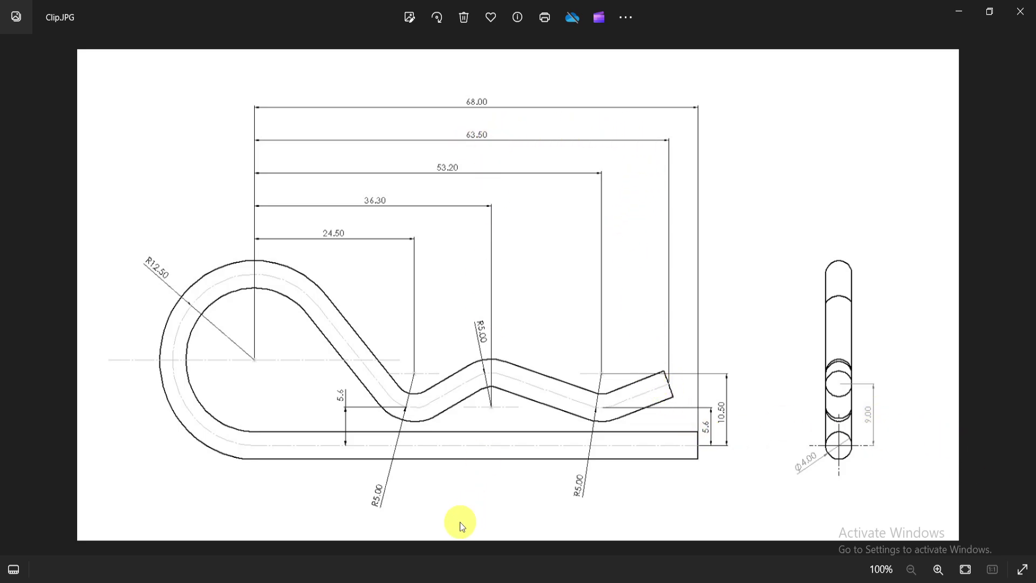
click(418, 580)
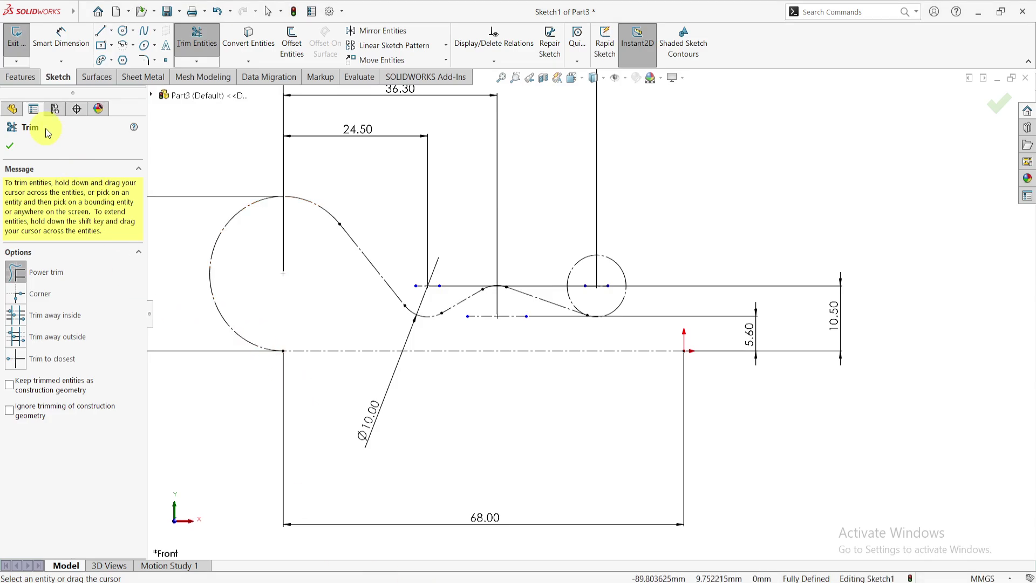
- Place a sketch point for the clip's end above the centerline
click(8, 145)
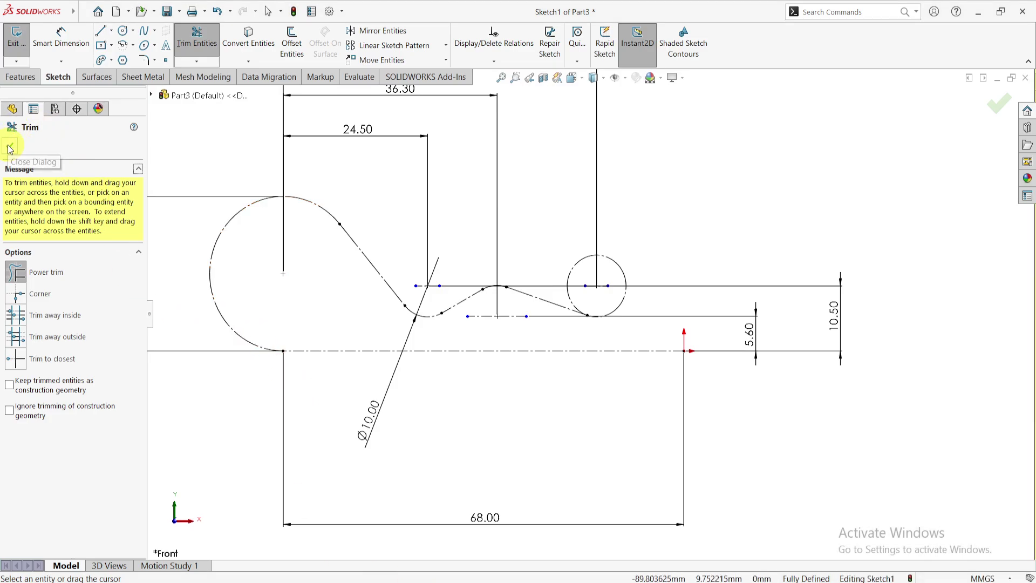
click(167, 59)
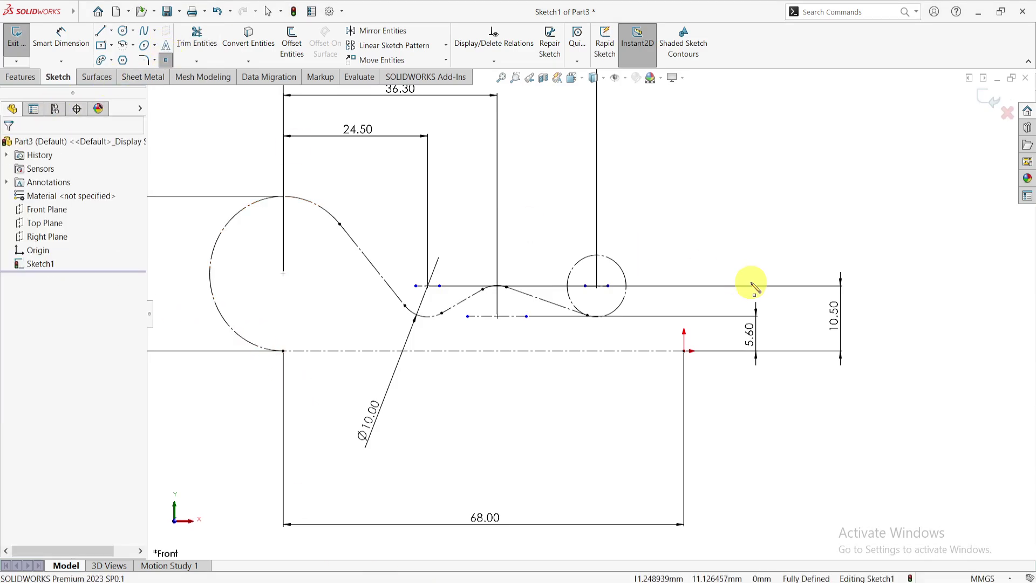
click(678, 289)
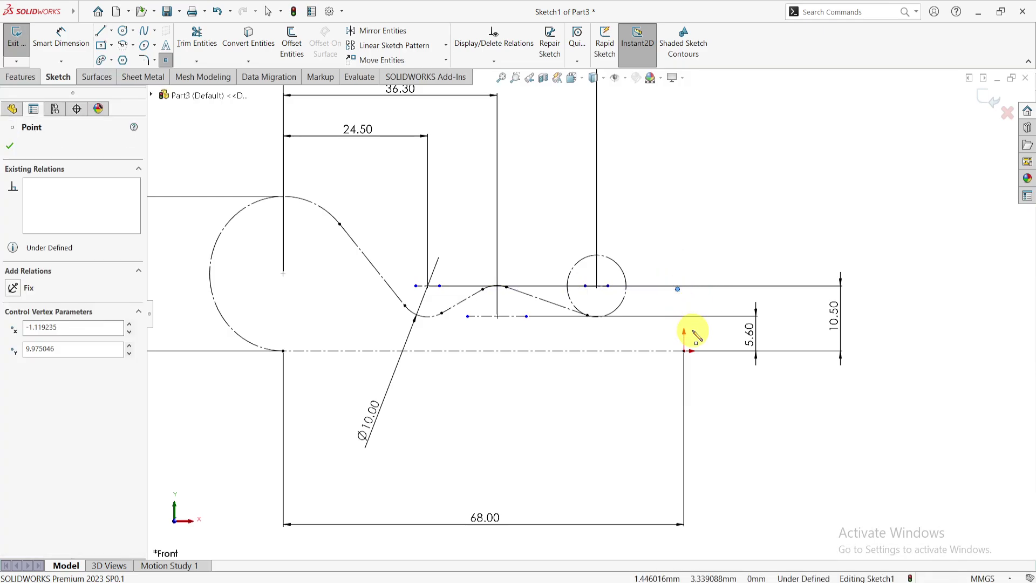
- Dimension the new point 9 mm above the centerline
key(Escape)
right_drag(759, 412, 707, 392)
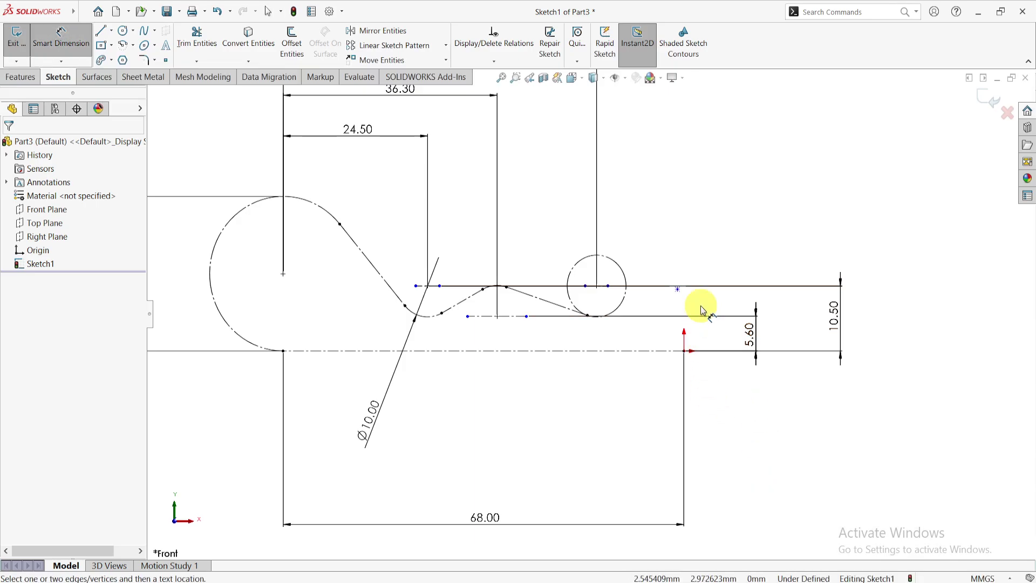
click(678, 290)
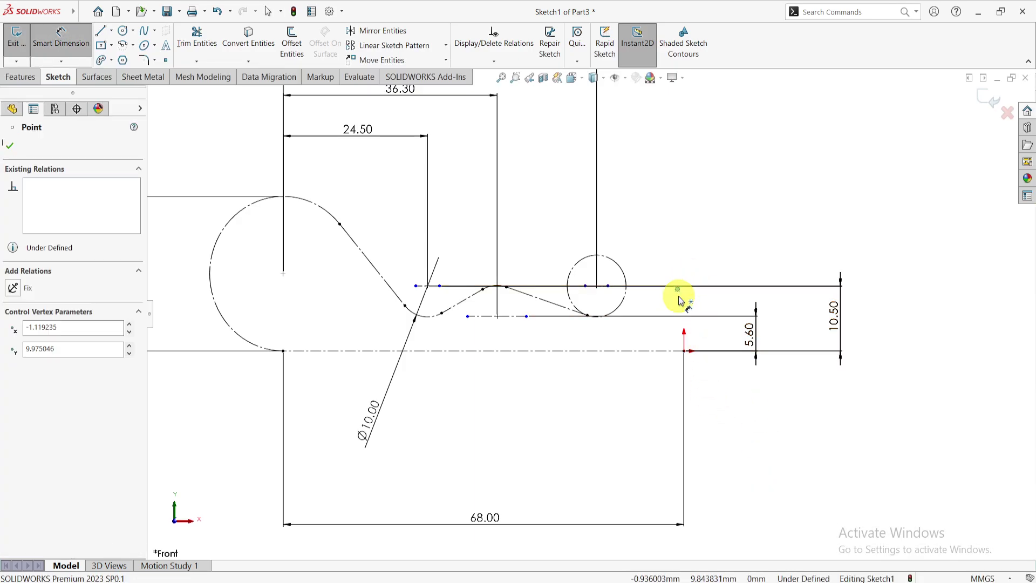
click(669, 353)
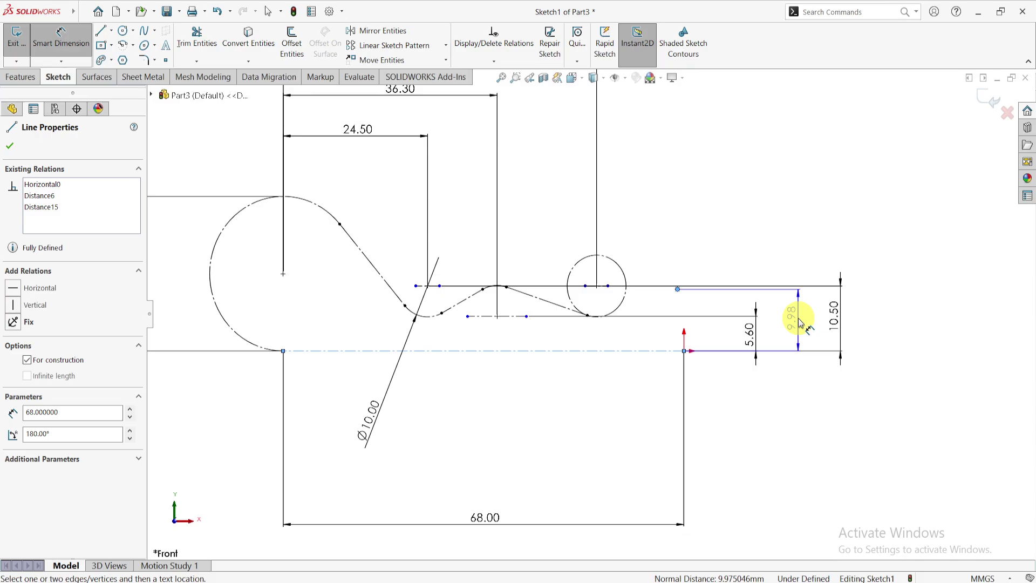
click(797, 321)
text(9)
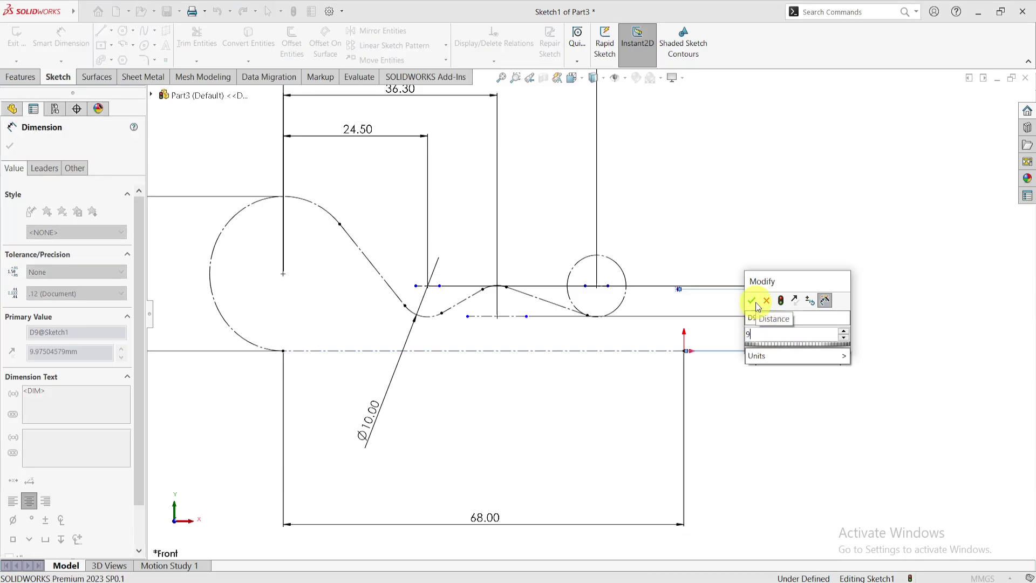
click(755, 304)
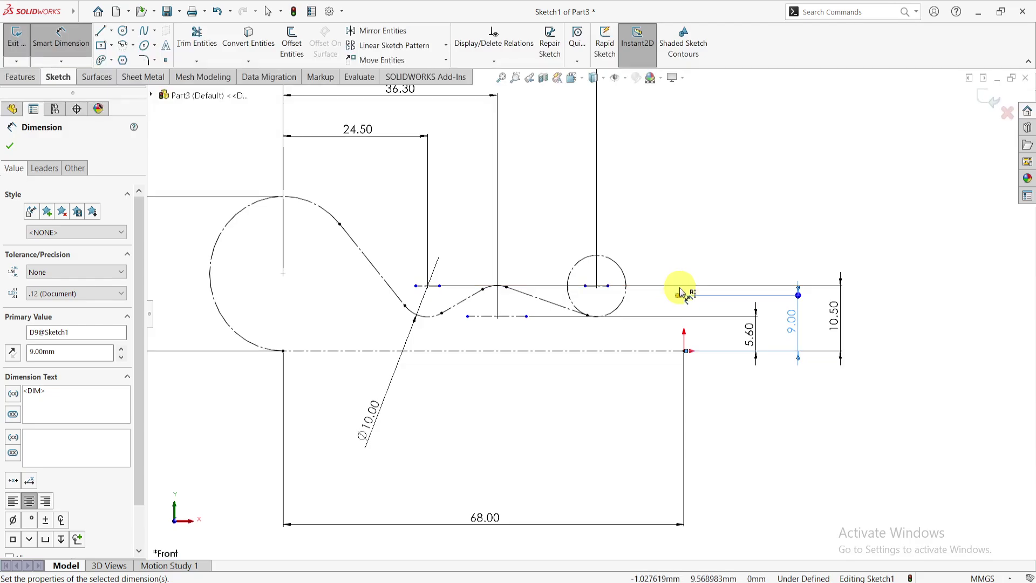
key(Escape)
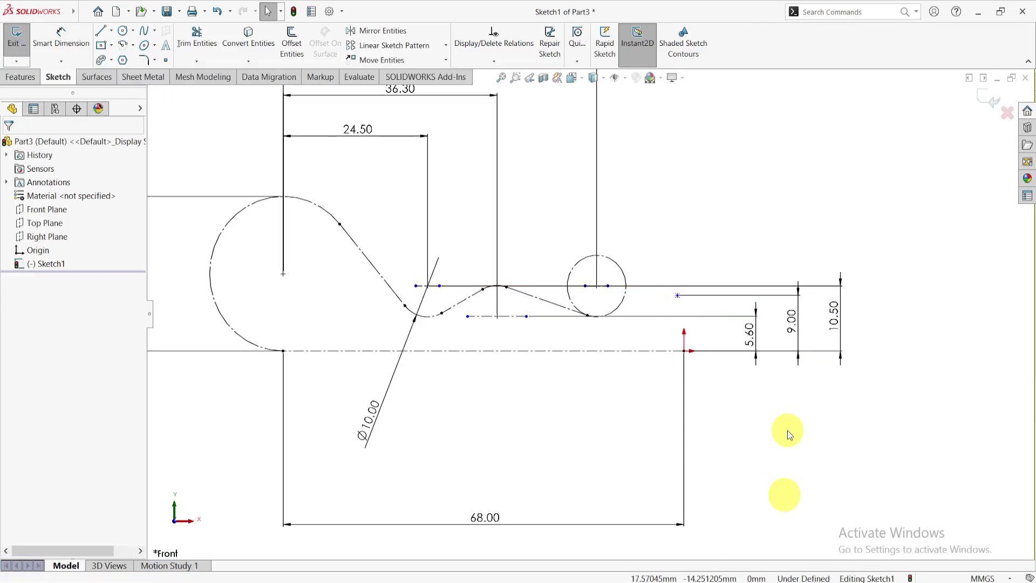
- Dimension the point 63.5 mm horizontally from the loop's centre point
key(Return)
click(679, 297)
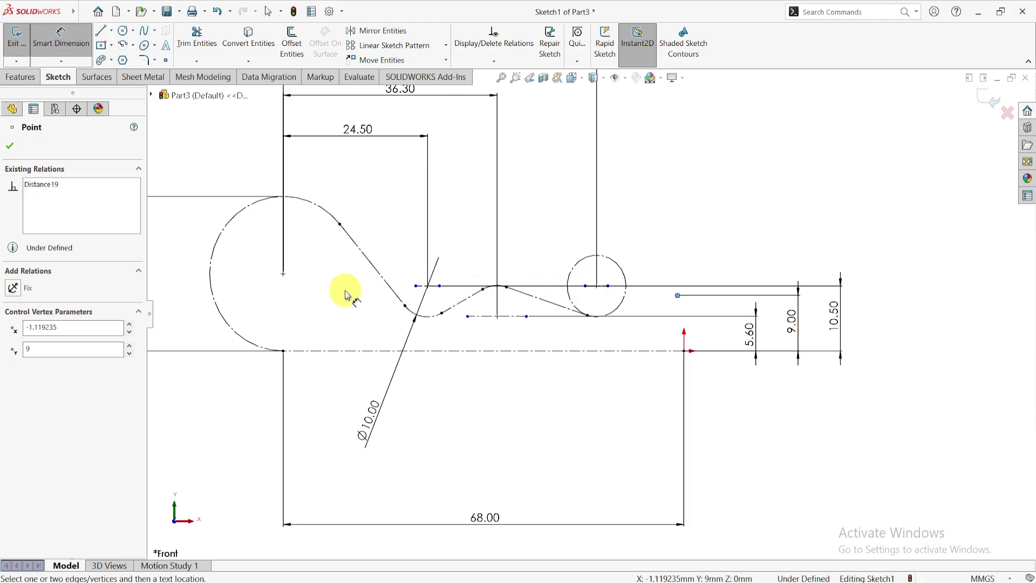
click(283, 274)
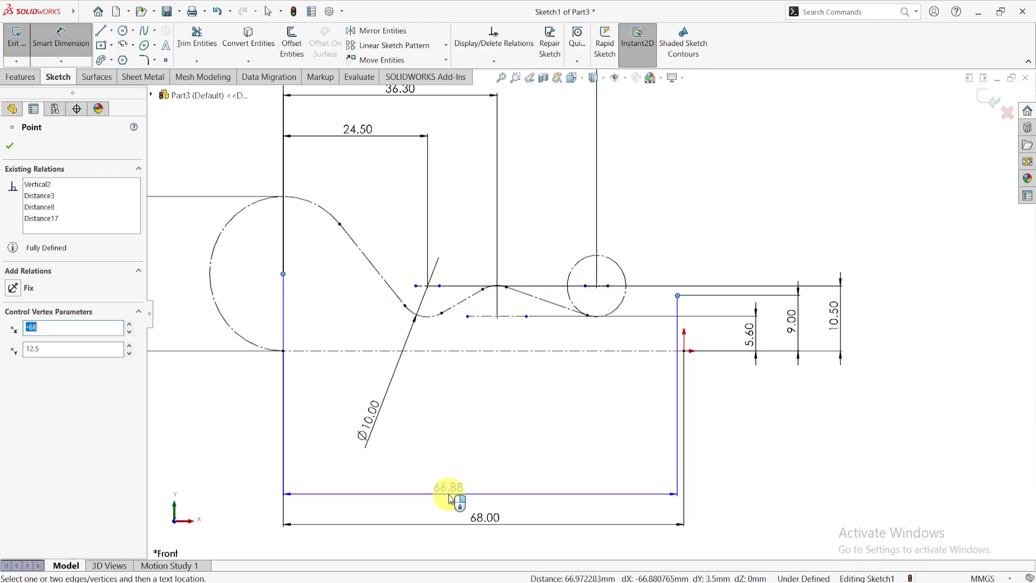
click(487, 498)
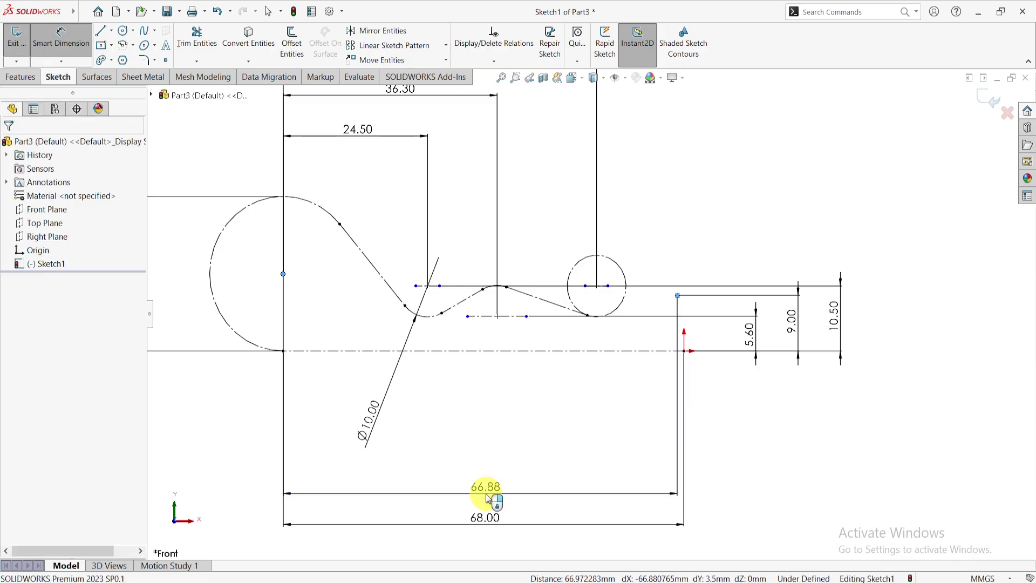
text(63.5)
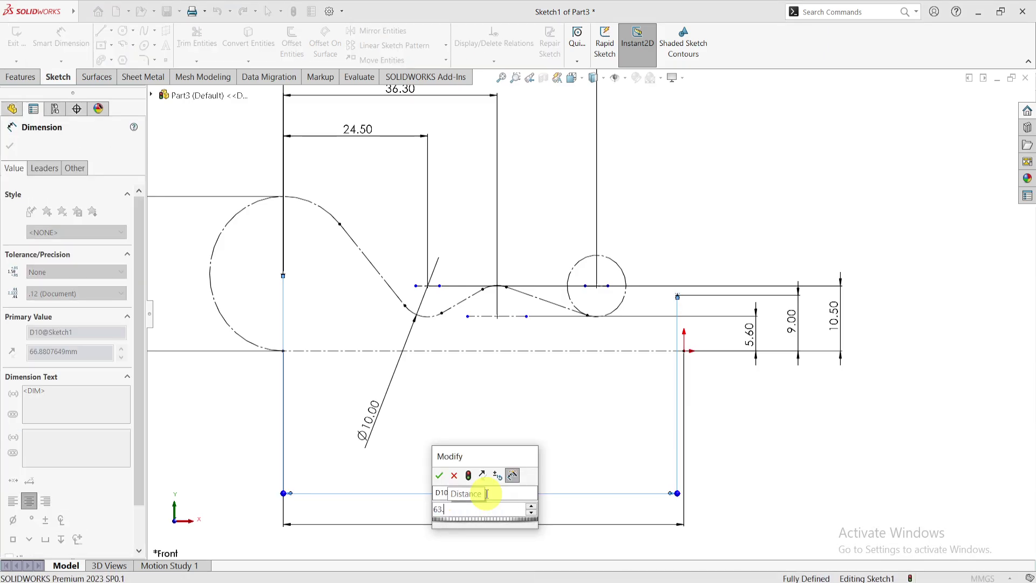
key(alt+Tab)
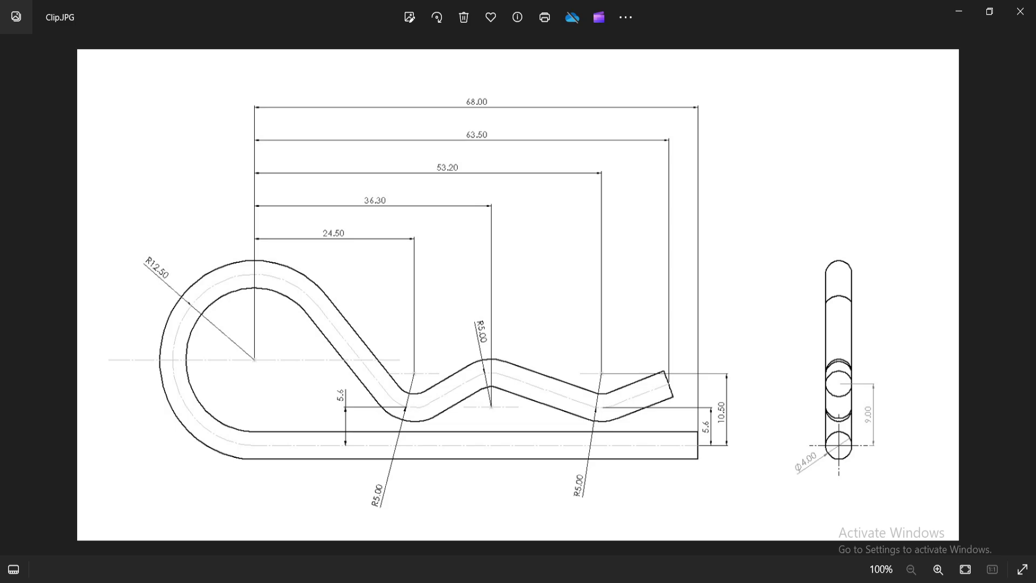
key(alt+Tab)
click(438, 480)
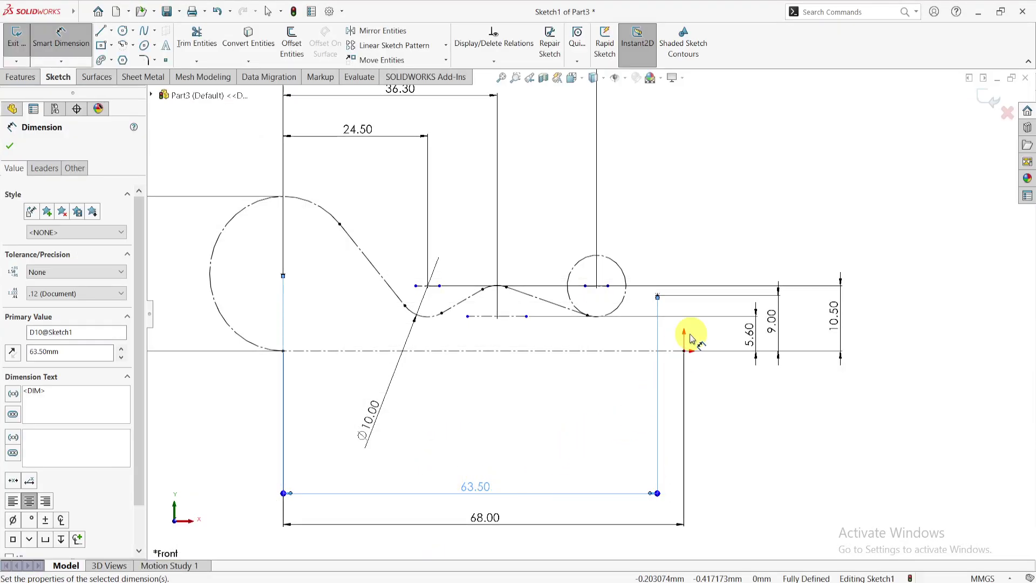
- Draw a sloped line from the dimensioned point down toward the lower left
click(105, 35)
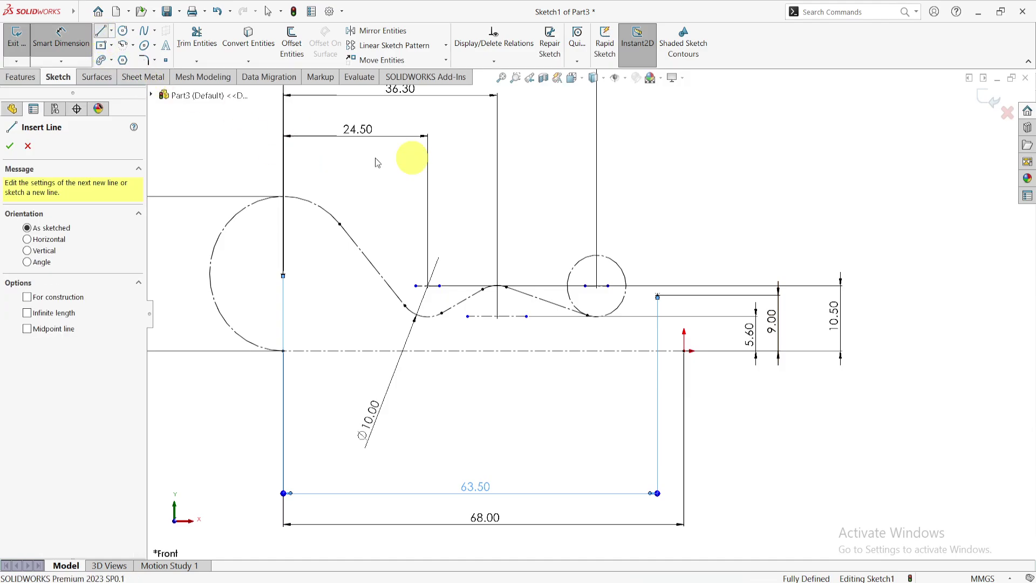
click(657, 295)
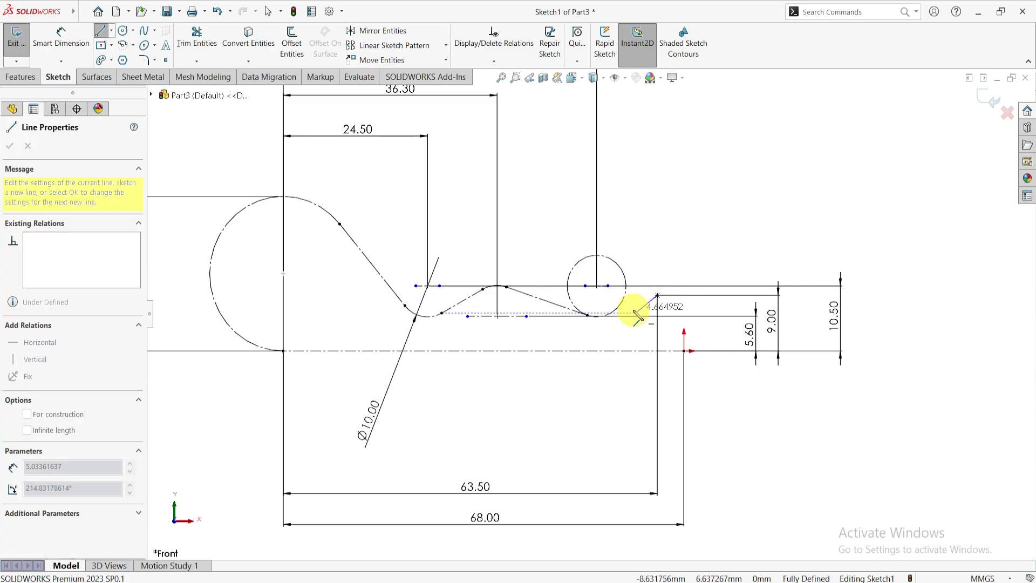
click(596, 335)
key(Escape)
scroll(615, 318, down, 2)
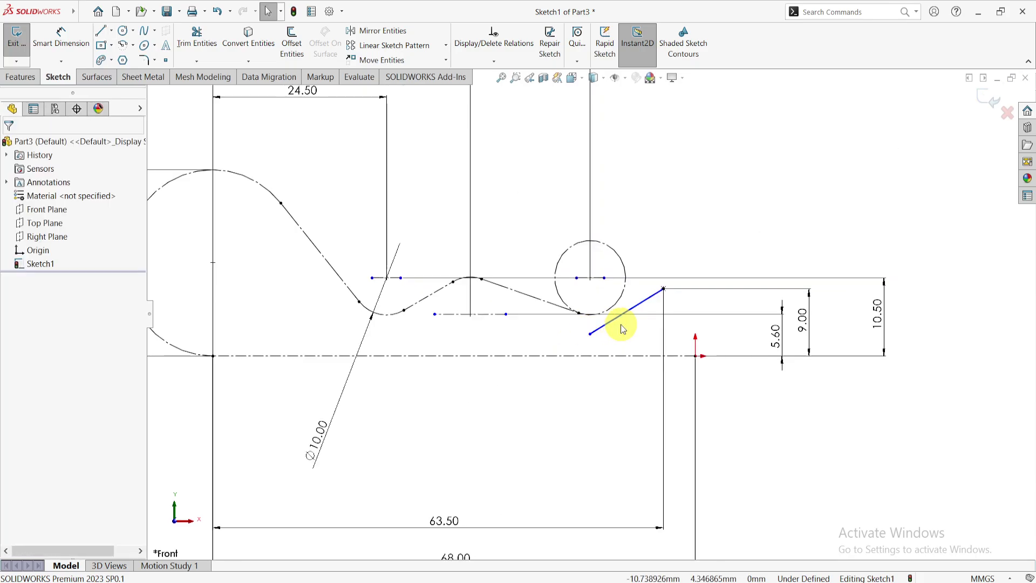
scroll(615, 318, down, 3)
- Make the angled line tangent to the 10 mm circle
click(610, 305)
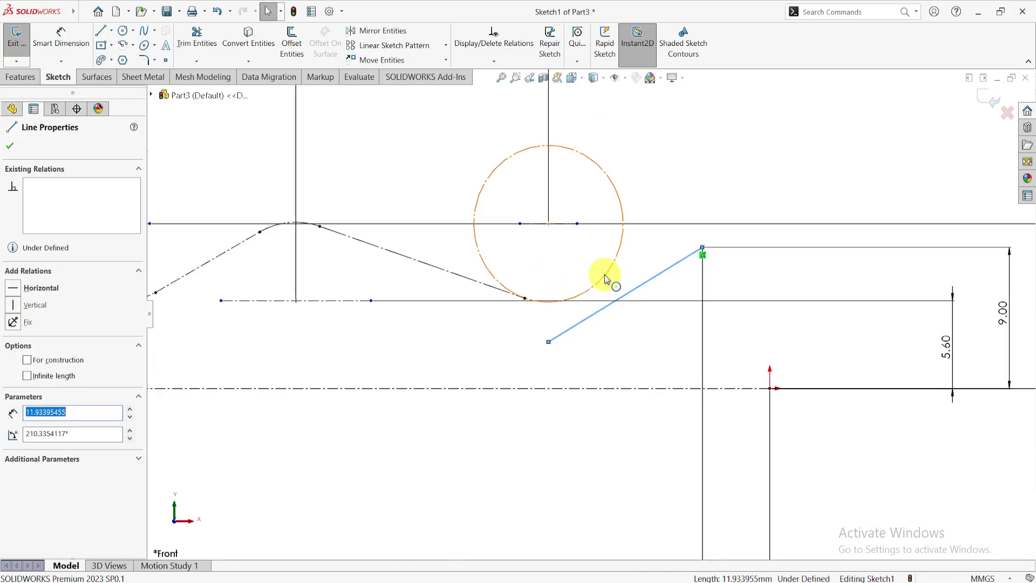
ctrl+click(604, 274)
click(636, 224)
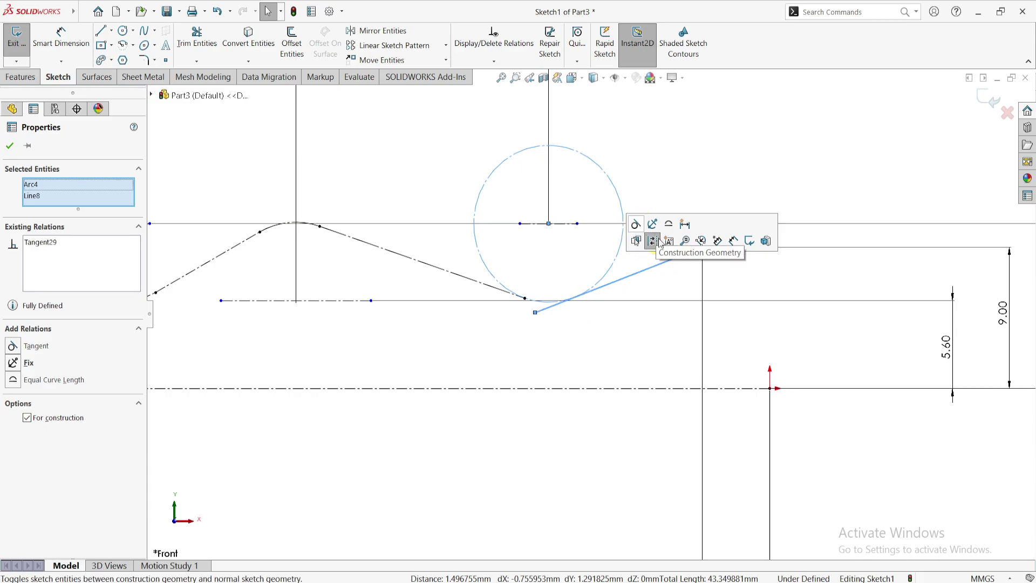
- Convert the tangent angled line into construction geometry
click(638, 279)
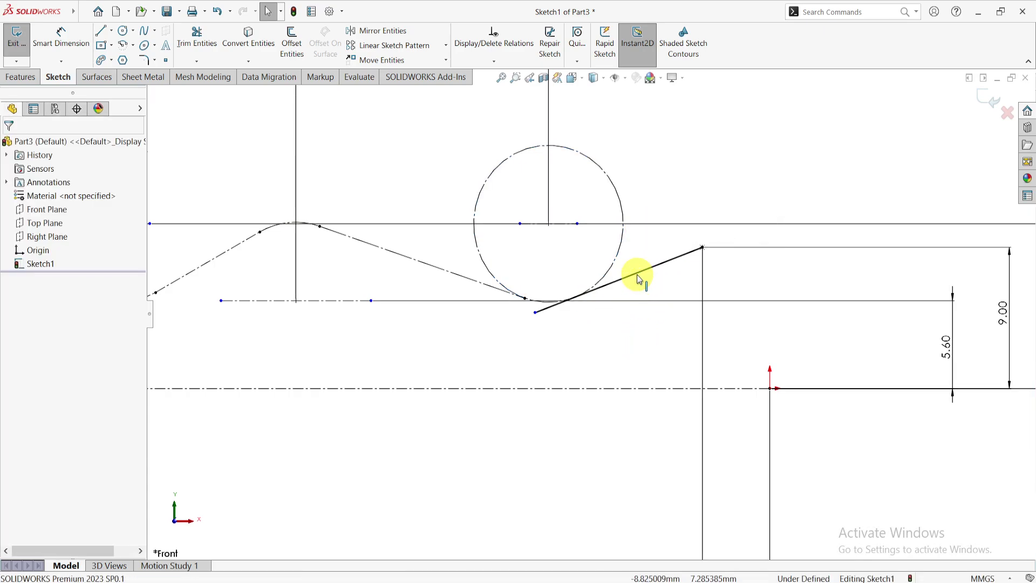
click(638, 279)
click(682, 243)
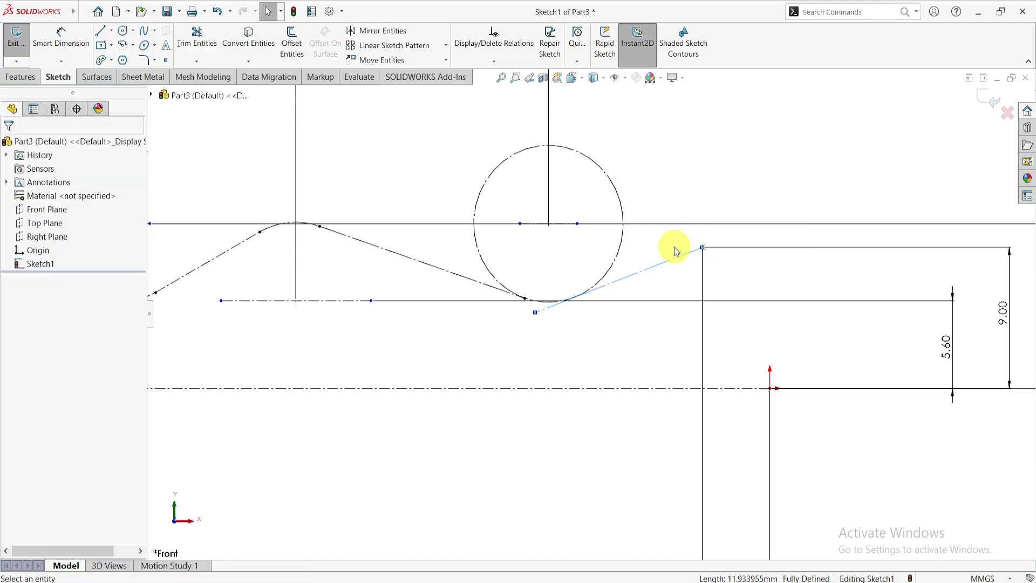
scroll(601, 308, down, 3)
scroll(574, 318, down, 2)
scroll(549, 327, down, 3)
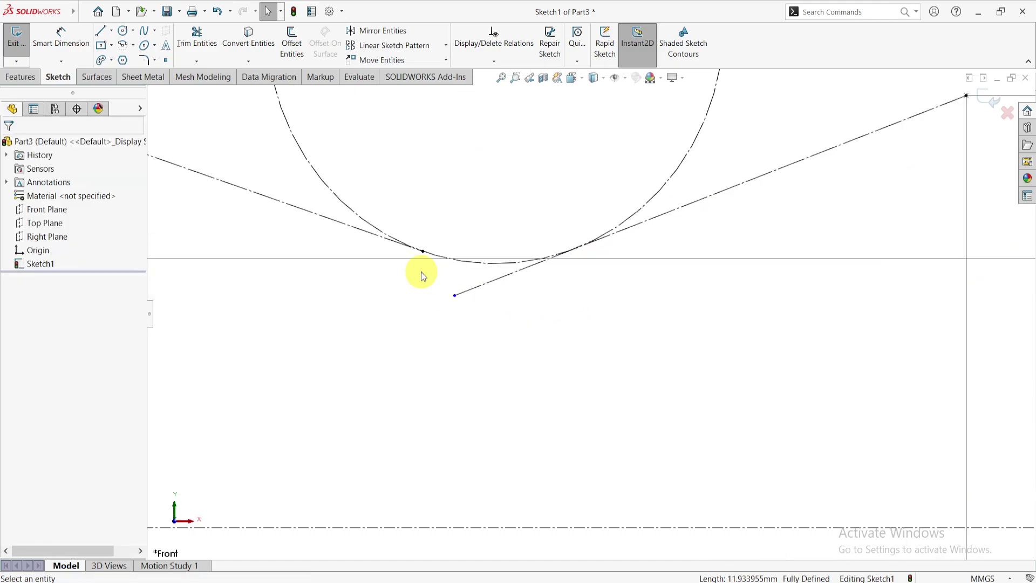
- Power-trim the line overhang below the circle and the upper arc of the Ø10 circle
click(208, 40)
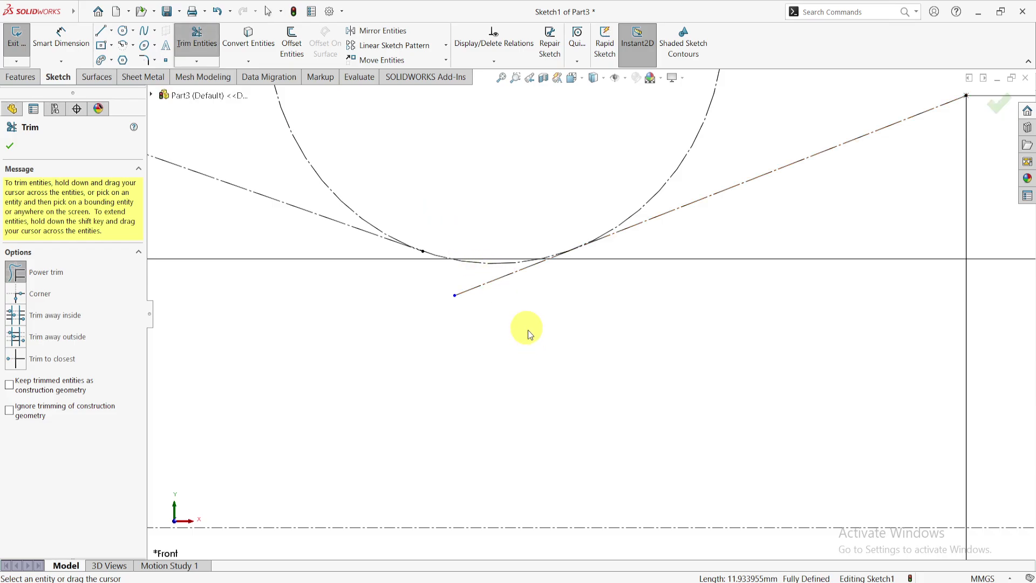
drag(527, 331, 479, 277)
scroll(504, 330, up, 3)
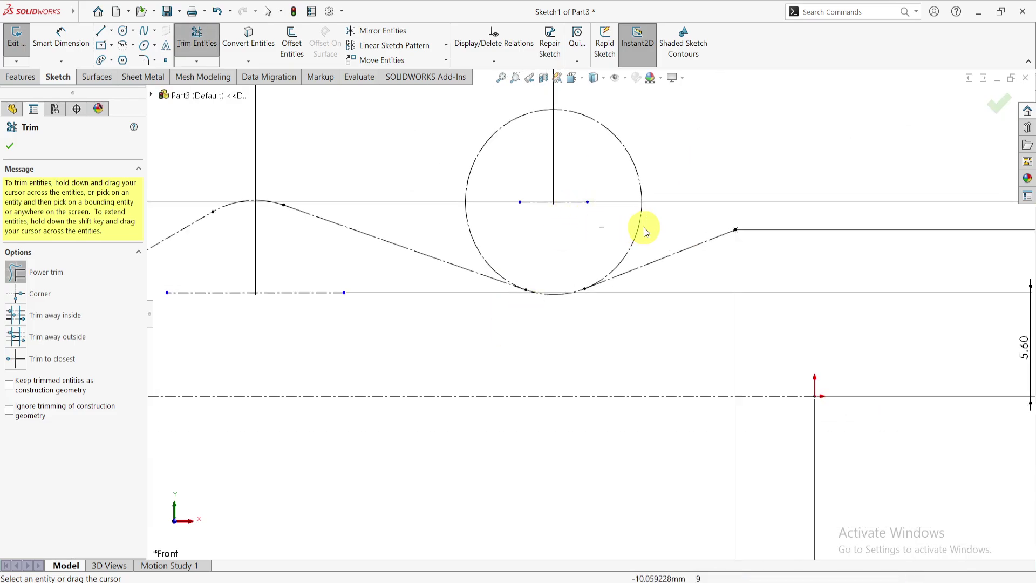
drag(643, 228, 658, 226)
scroll(592, 326, down, 2)
scroll(592, 326, up, 2)
scroll(597, 330, up, 3)
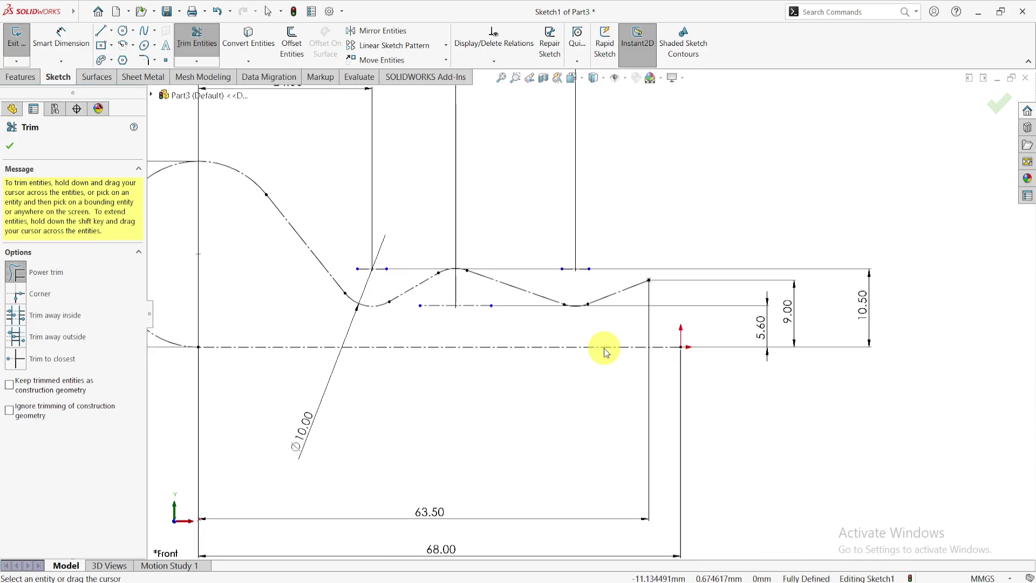
scroll(603, 348, up, 2)
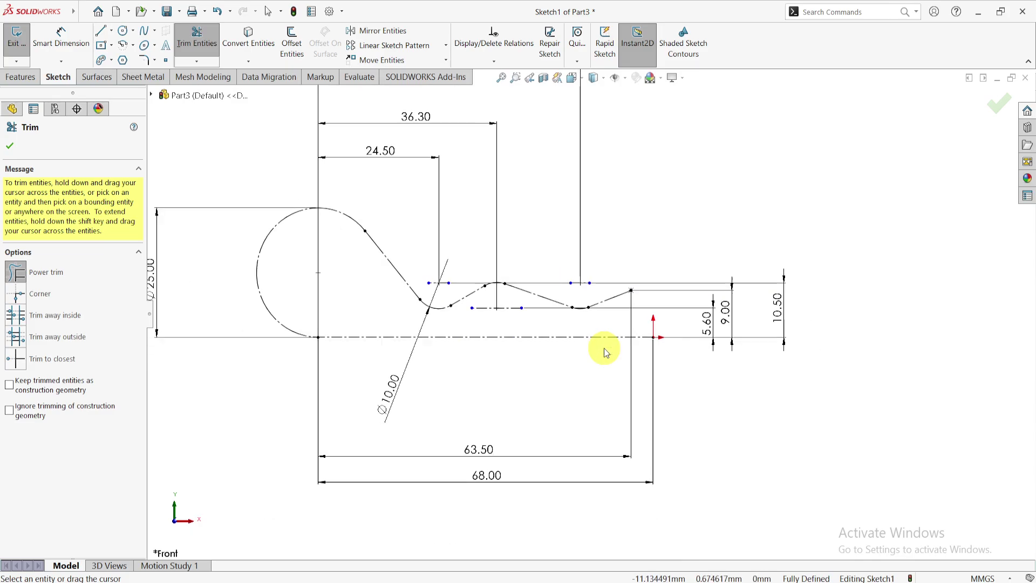
click(18, 153)
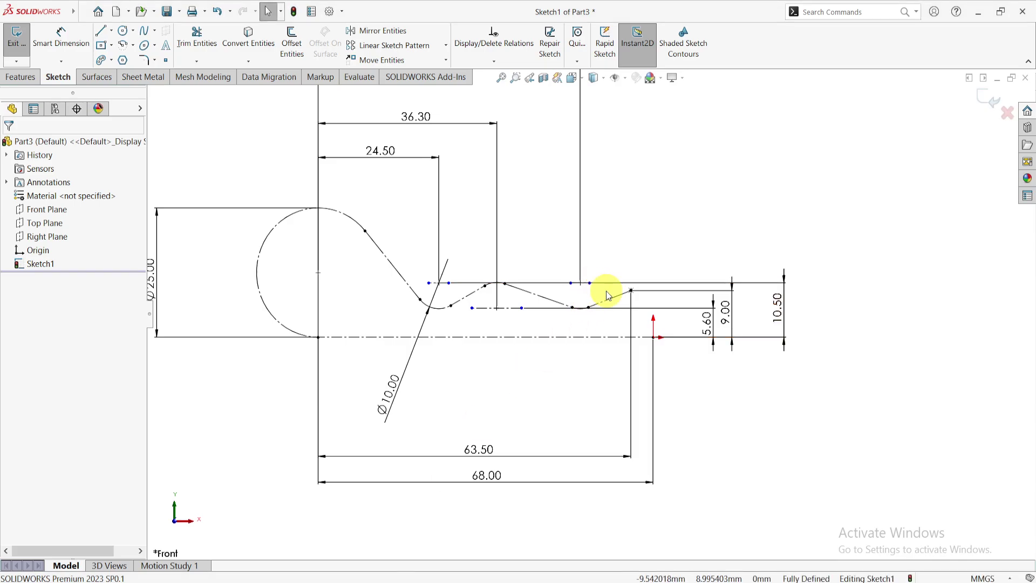
- Select the full clip outline chain and clear its For construction option
click(613, 297)
right_click(613, 297)
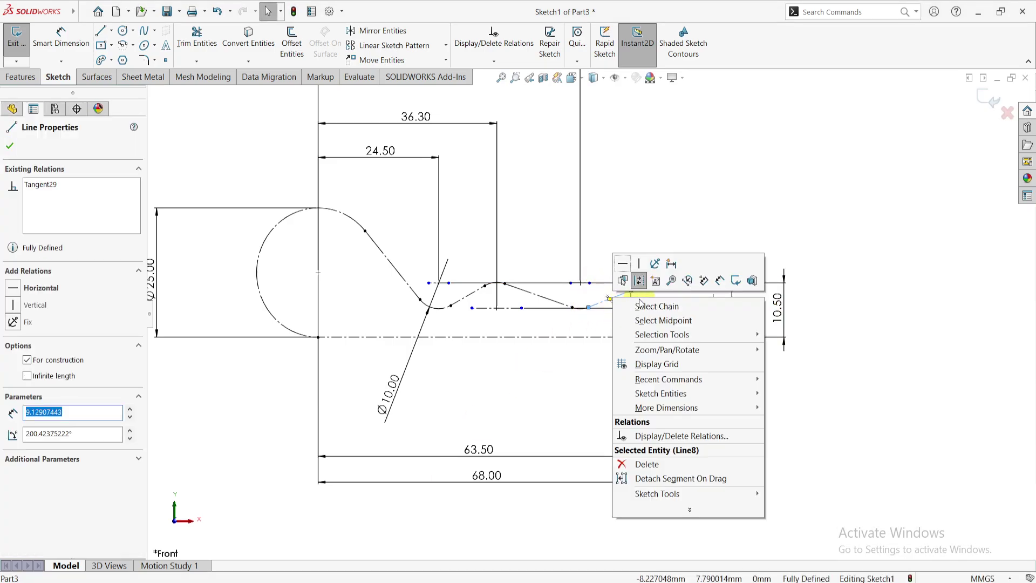
click(634, 313)
key(ctrl+a)
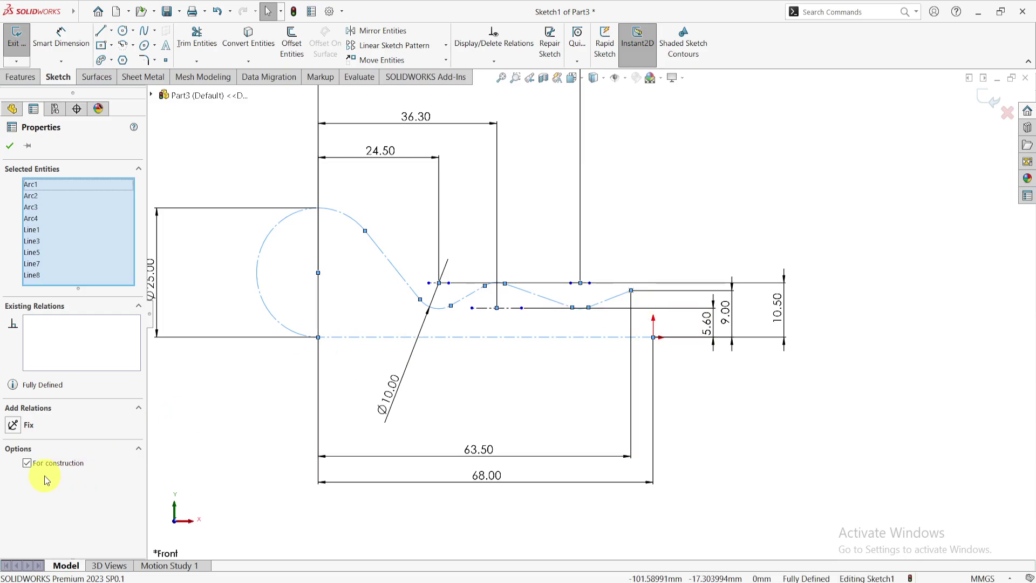
click(29, 470)
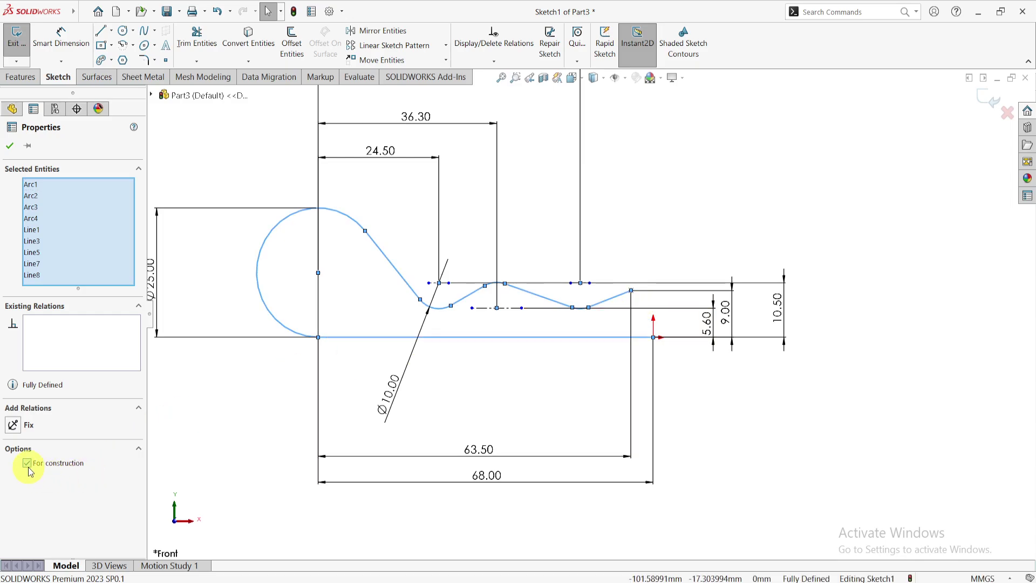
click(13, 144)
click(27, 82)
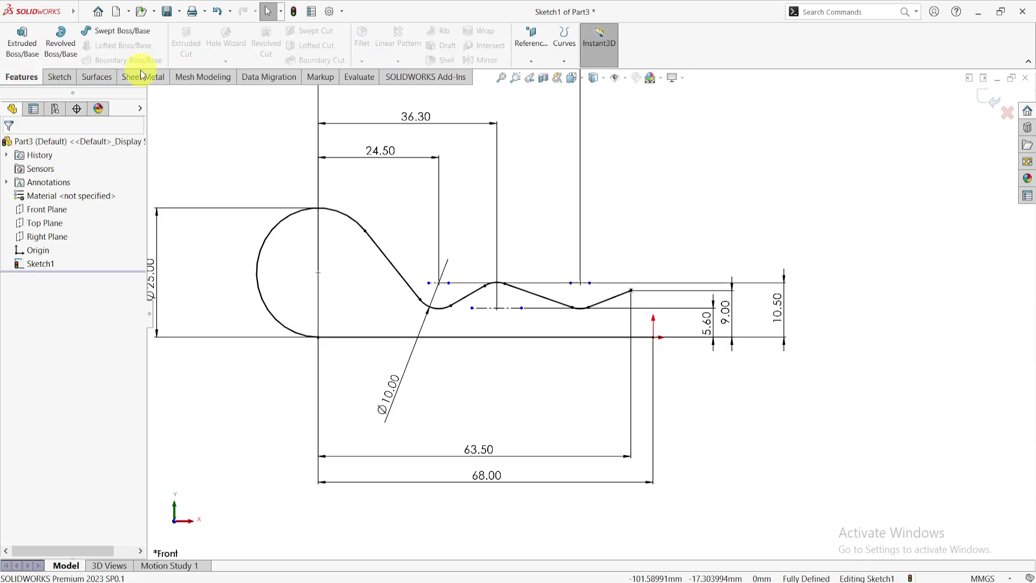
- Sweep a 4 mm circular profile along Sketch1 and view the solid clip isometrically
click(122, 32)
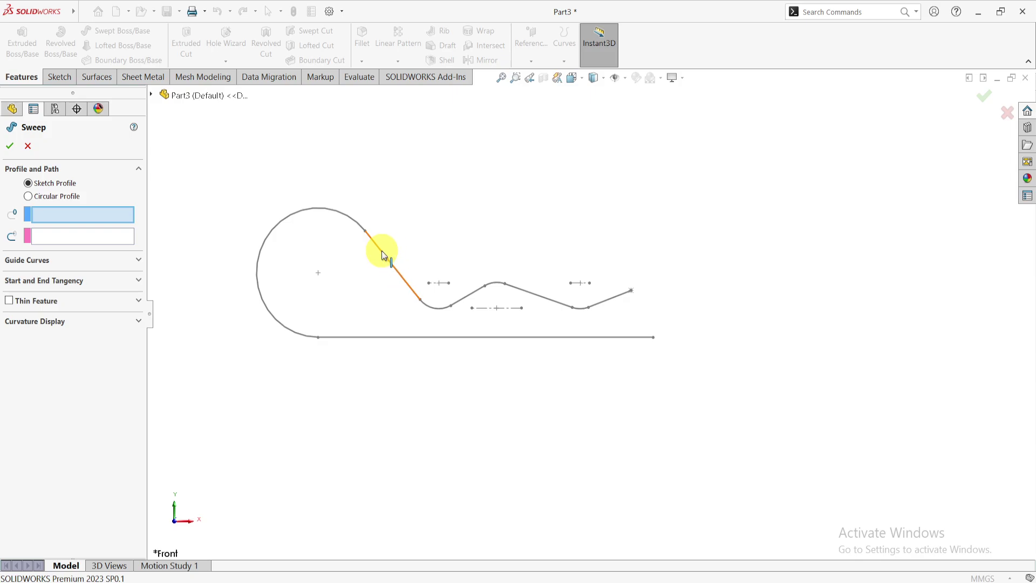
click(72, 197)
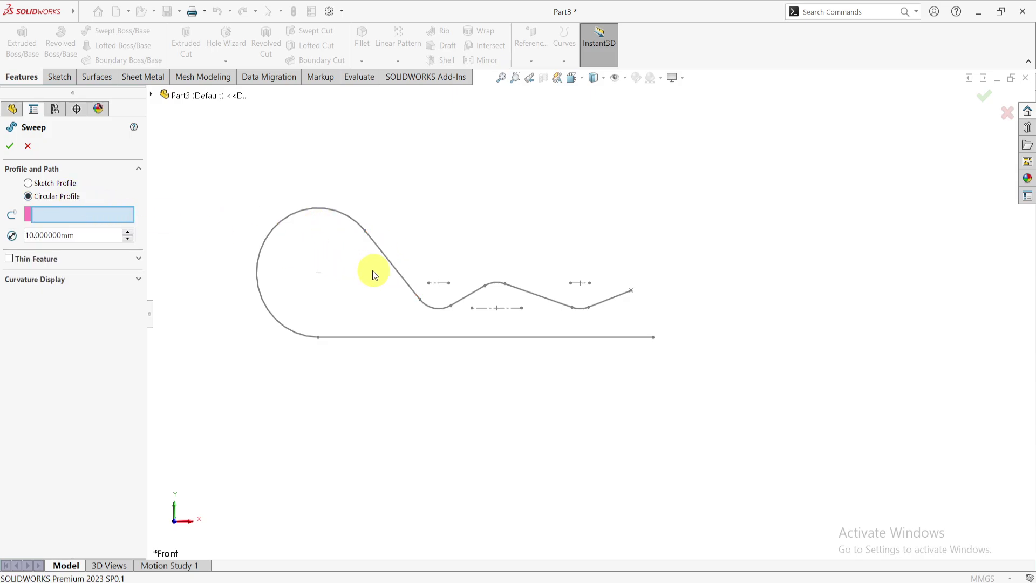
click(395, 274)
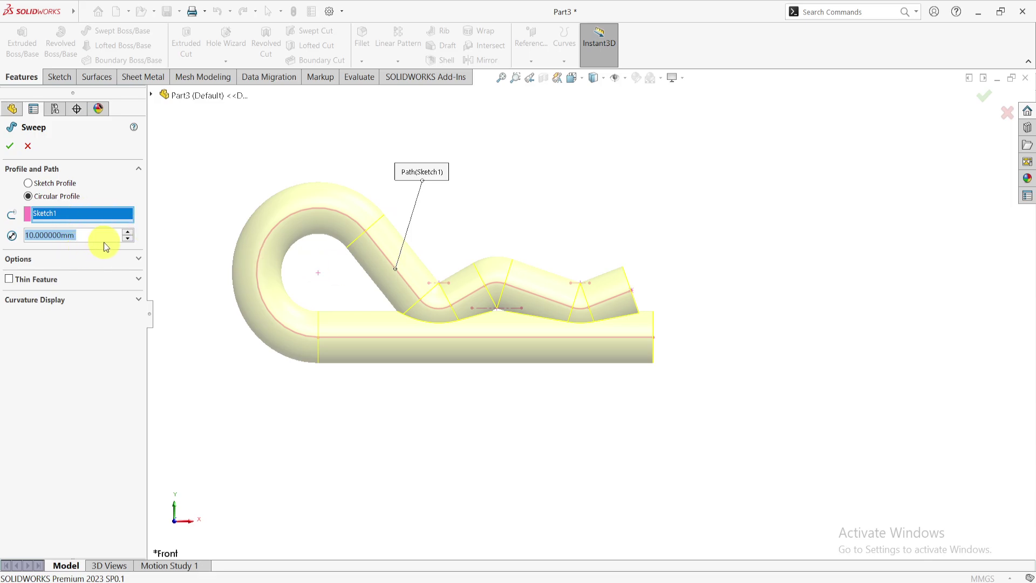
text(4)
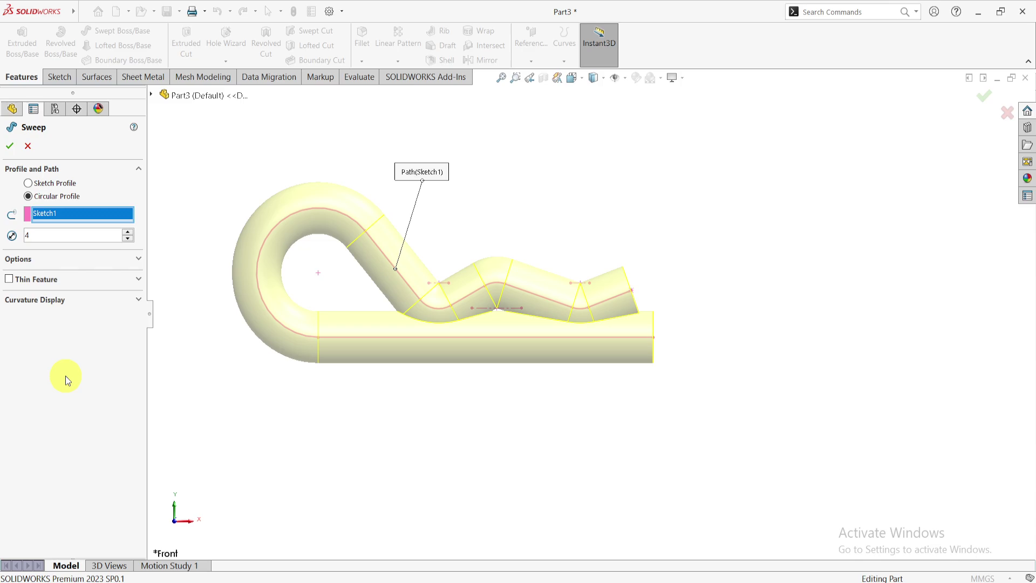
key(Return)
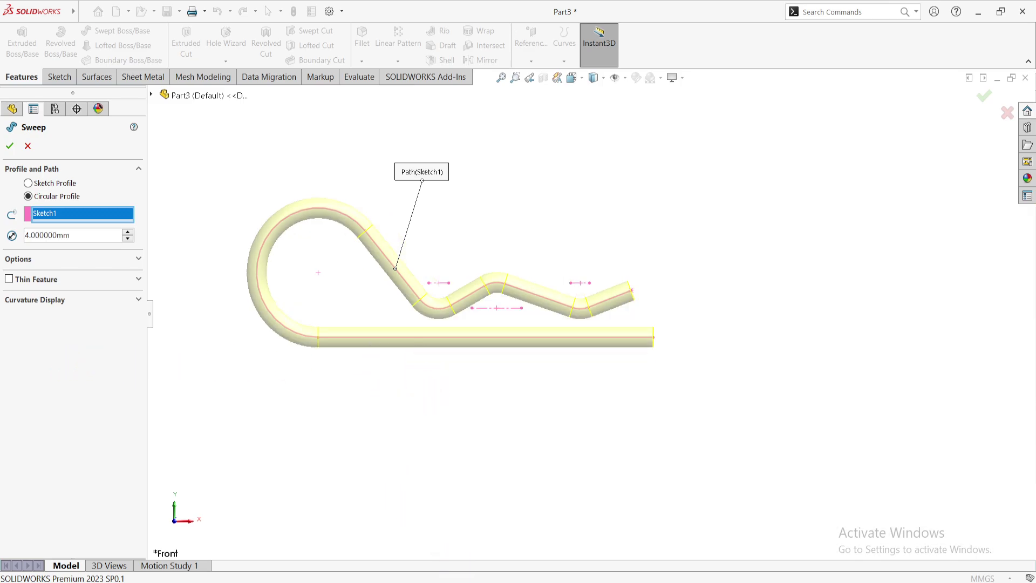
key(alt+Tab)
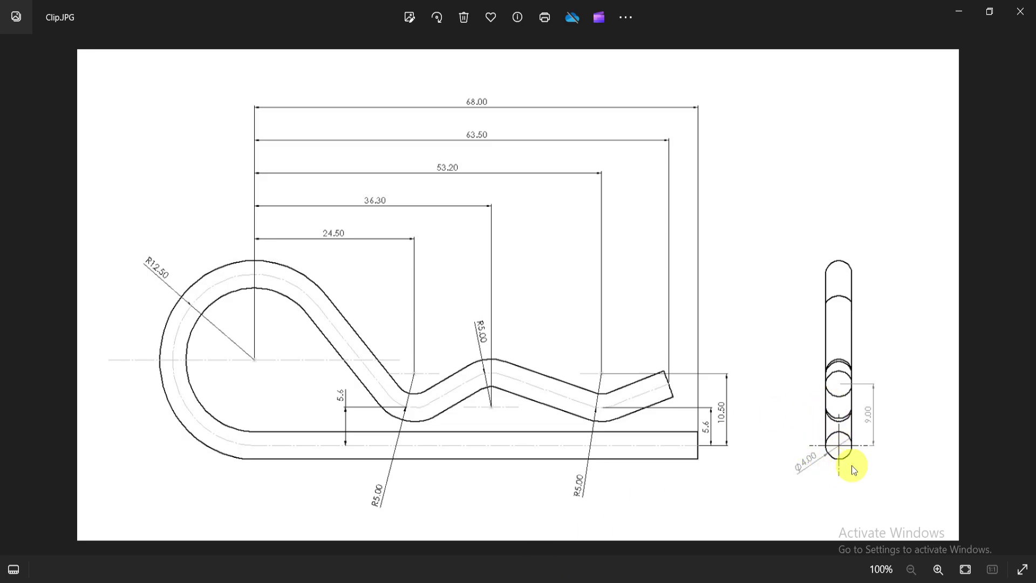
key(alt+Tab)
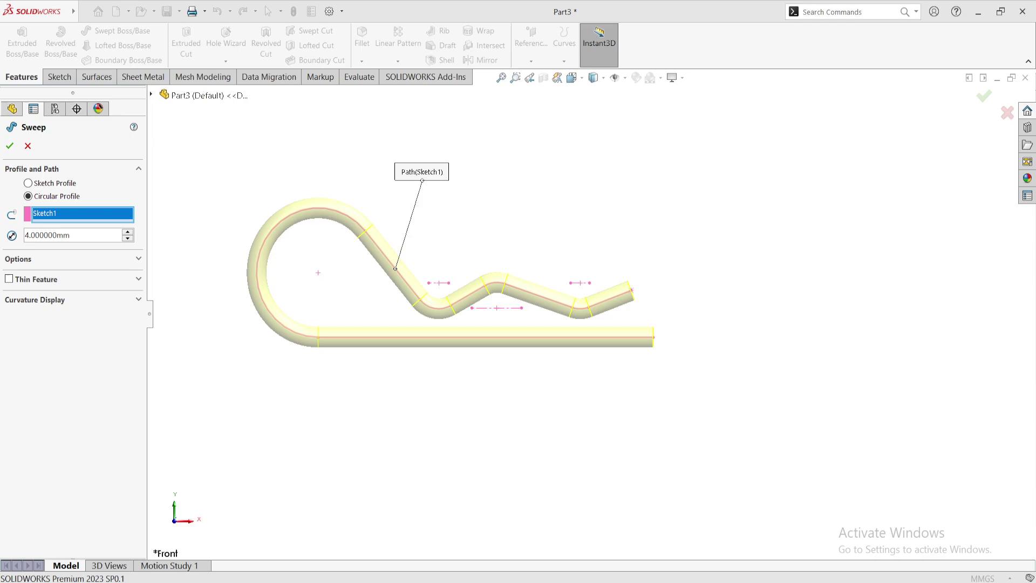
key(Return)
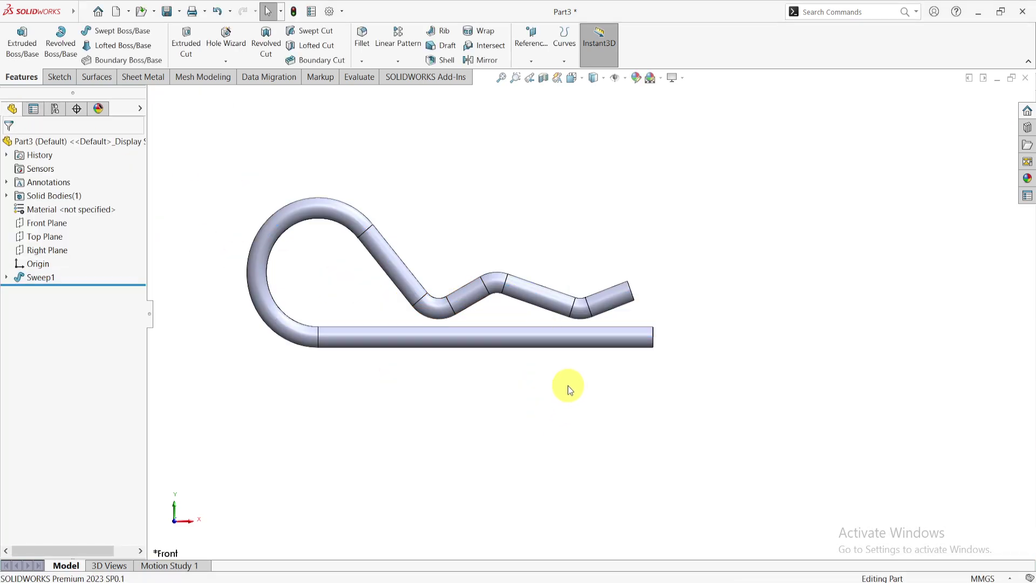
key(ctrl+7)
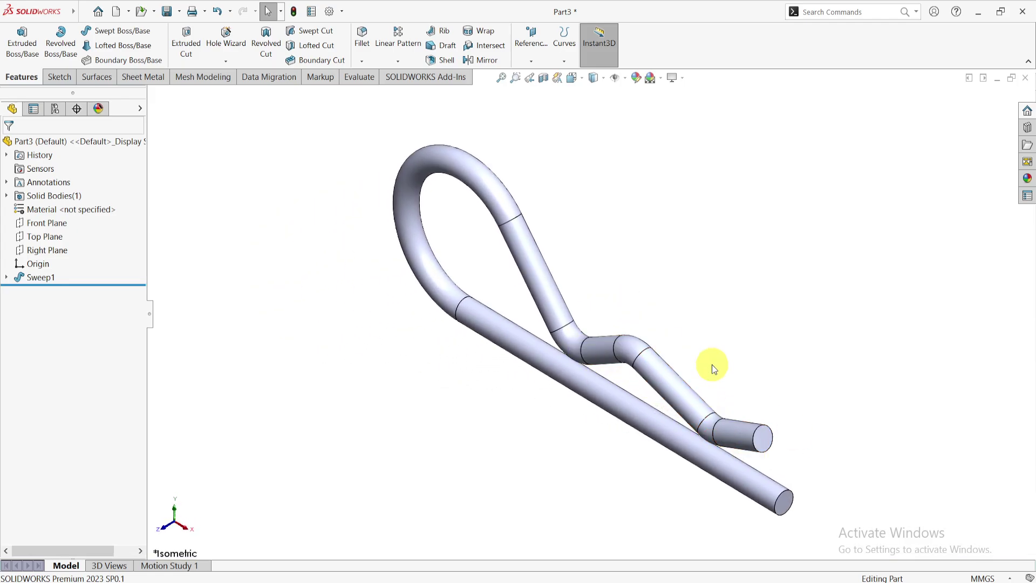
mouse_move(829, 413)
middle_down()
mouse_move(839, 349)
mouse_move(886, 264)
mouse_move(826, 174)
mouse_move(733, 319)
mouse_move(585, 233)
mouse_move(723, 317)
mouse_move(833, 231)
mouse_move(934, 328)
mouse_move(897, 432)
mouse_move(814, 471)
mouse_move(814, 513)
mouse_move(714, 496)
mouse_move(731, 497)
mouse_move(853, 416)
mouse_move(954, 399)
mouse_move(951, 211)
mouse_move(851, 340)
middle_up()
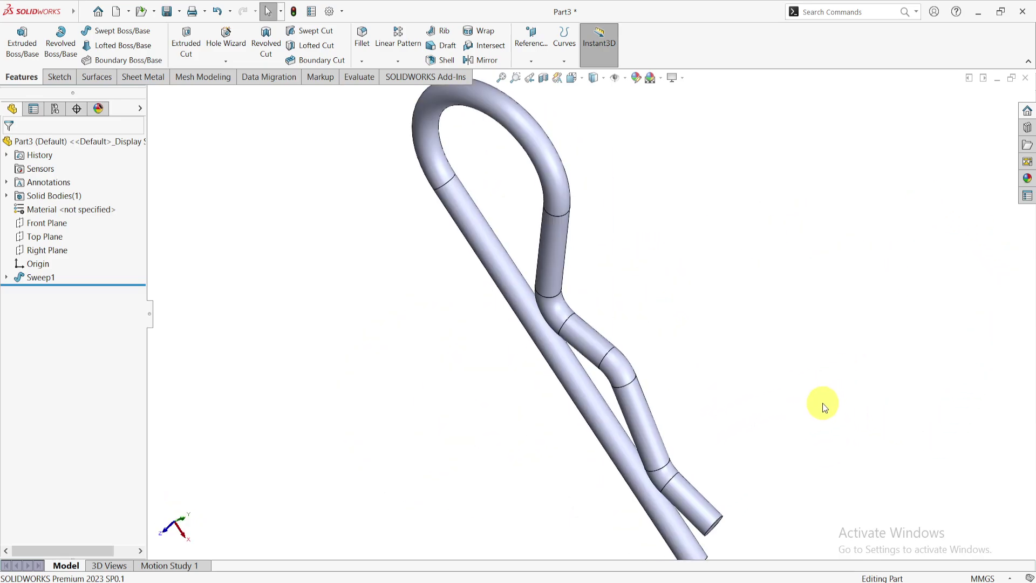
key(ctrl+7)
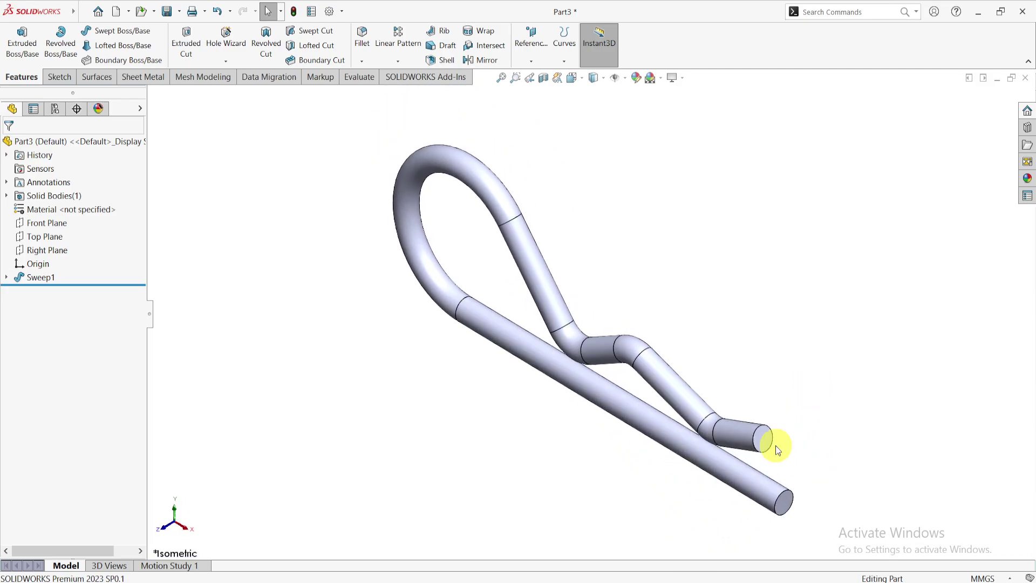